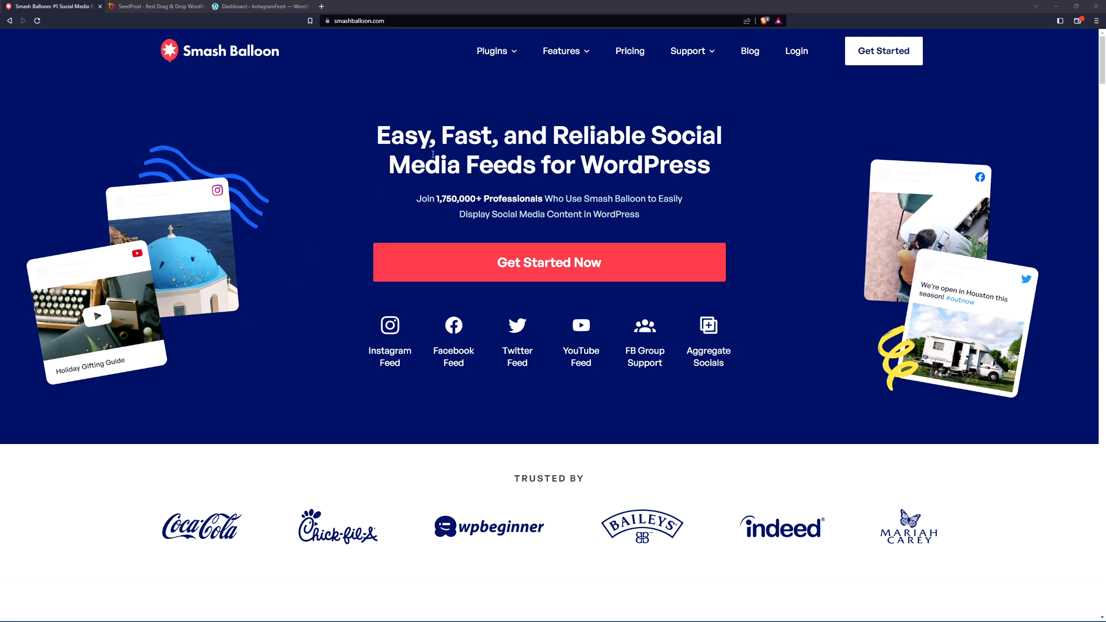
Step: Open the Instagram Feed plugin's demo page on the Smash Balloon site and examine the Standard layout's post grid
mouse_move(499, 55)
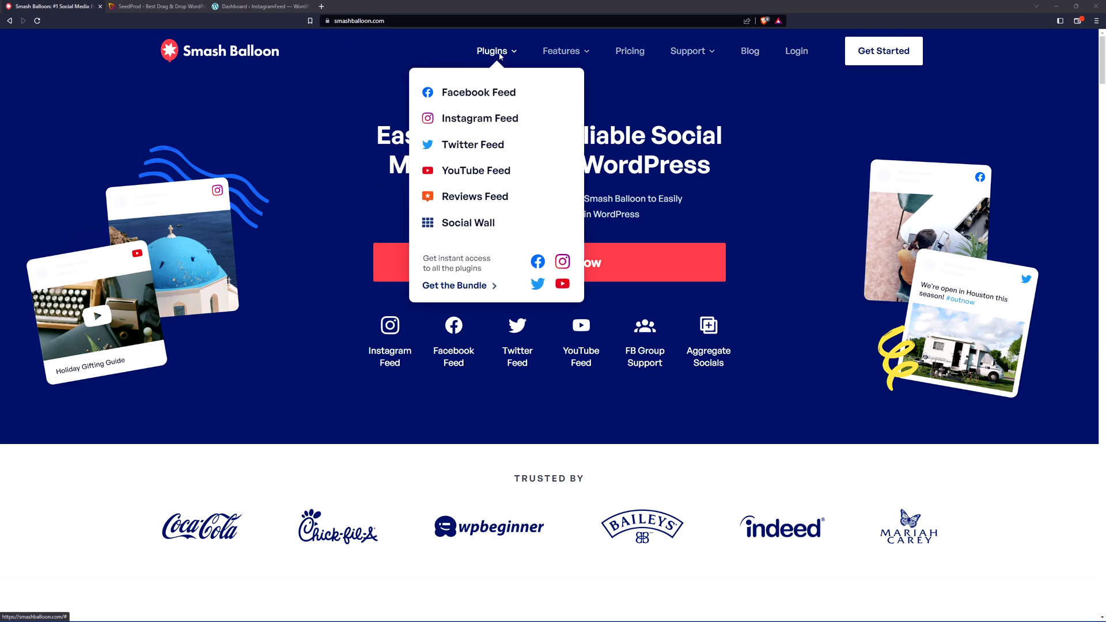
click(473, 122)
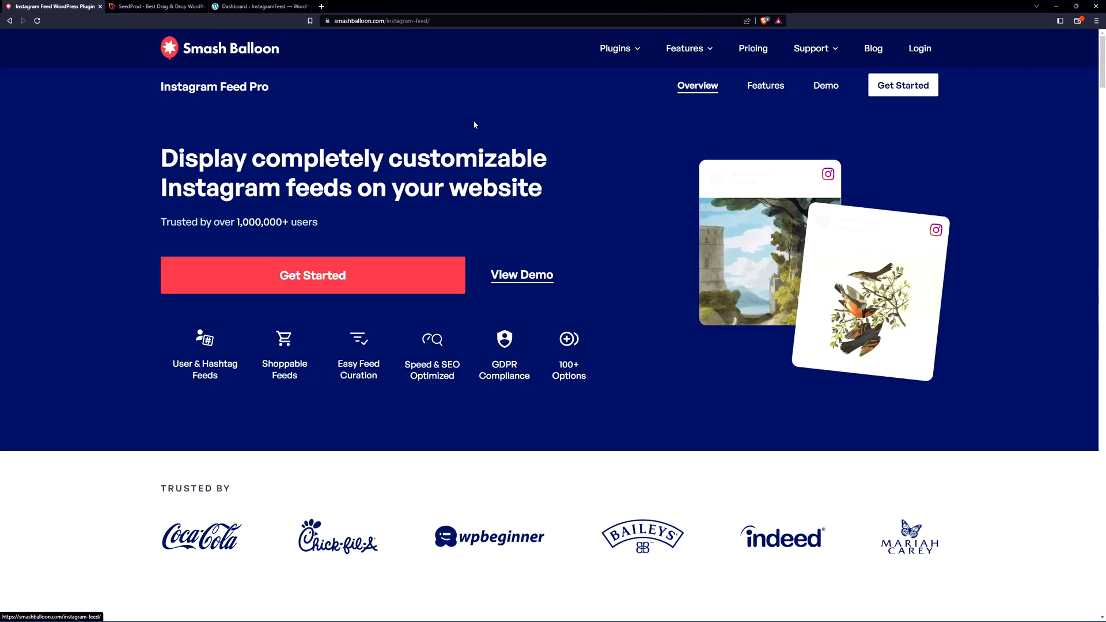
click(525, 279)
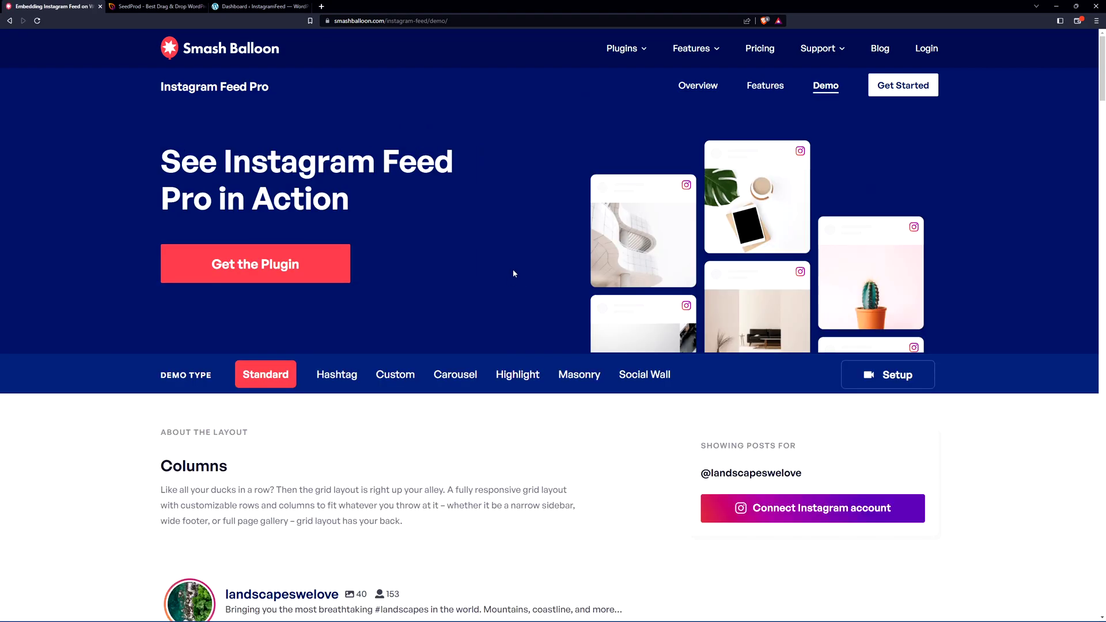
scroll(512, 271, down, 2)
click(266, 245)
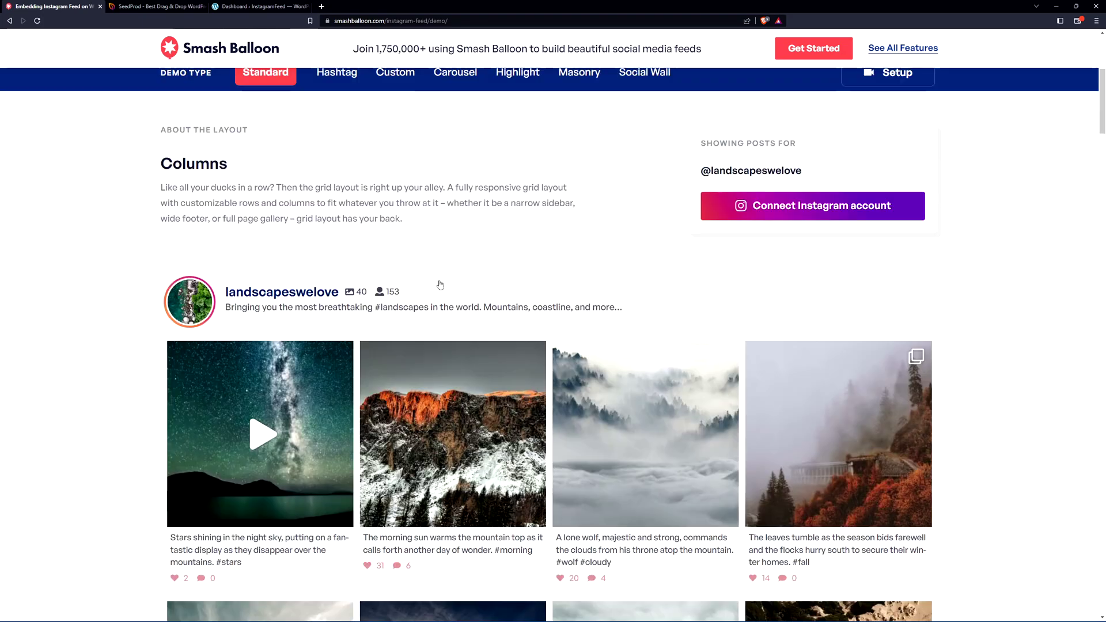
scroll(444, 282, down, 5)
scroll(452, 277, up, 3)
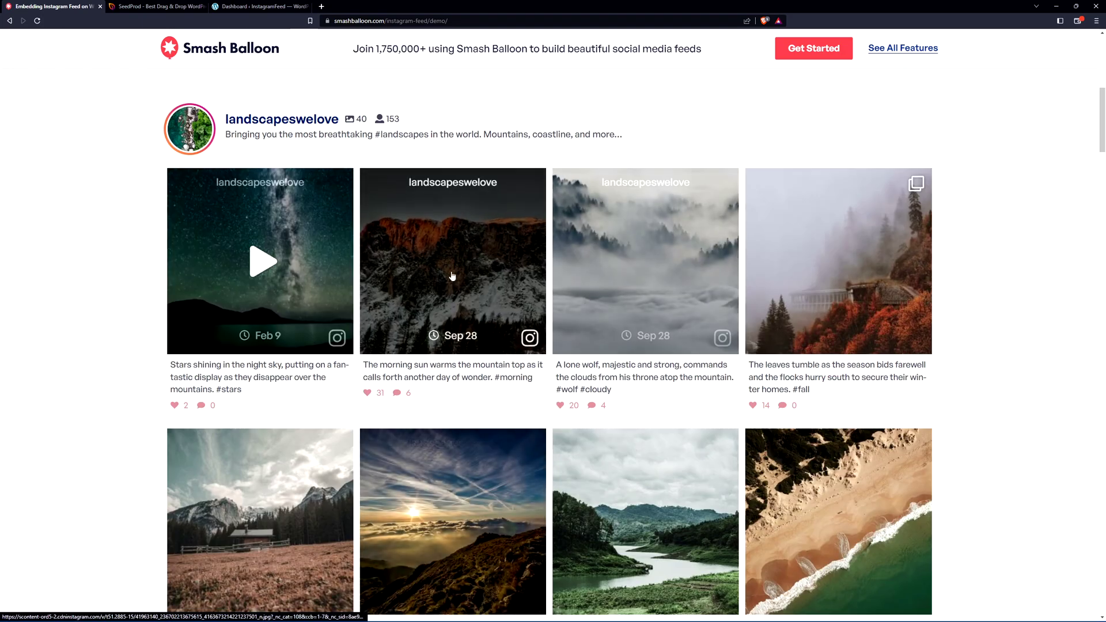
scroll(452, 277, down, 3)
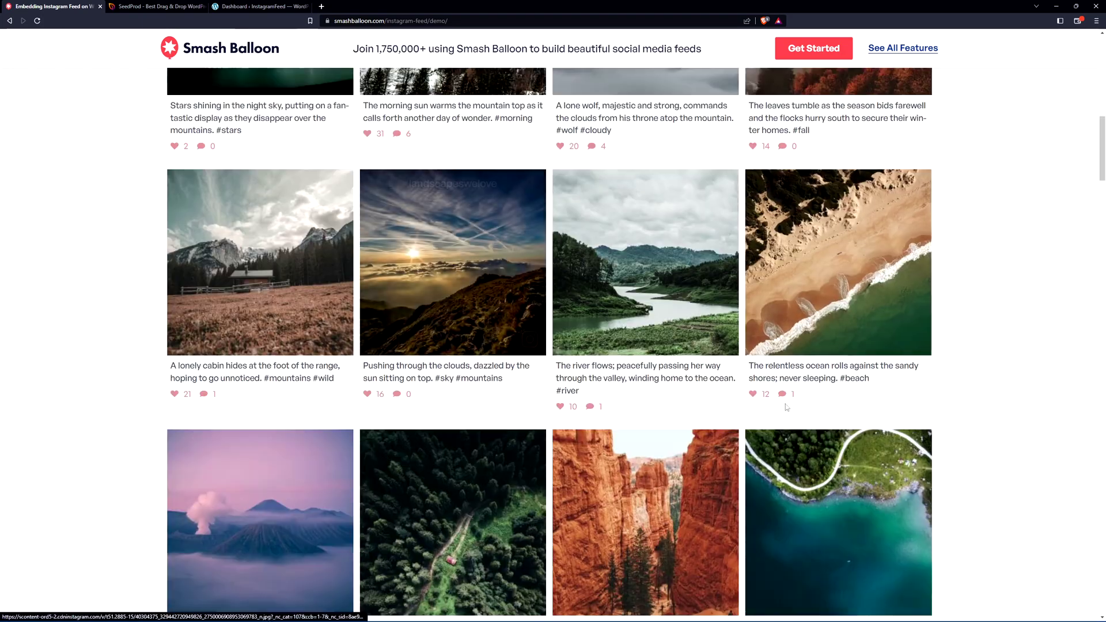
Step: View the Hashtag demo of Instagram Feed Pro and look through its sample posts
scroll(440, 364, up, 6)
click(339, 161)
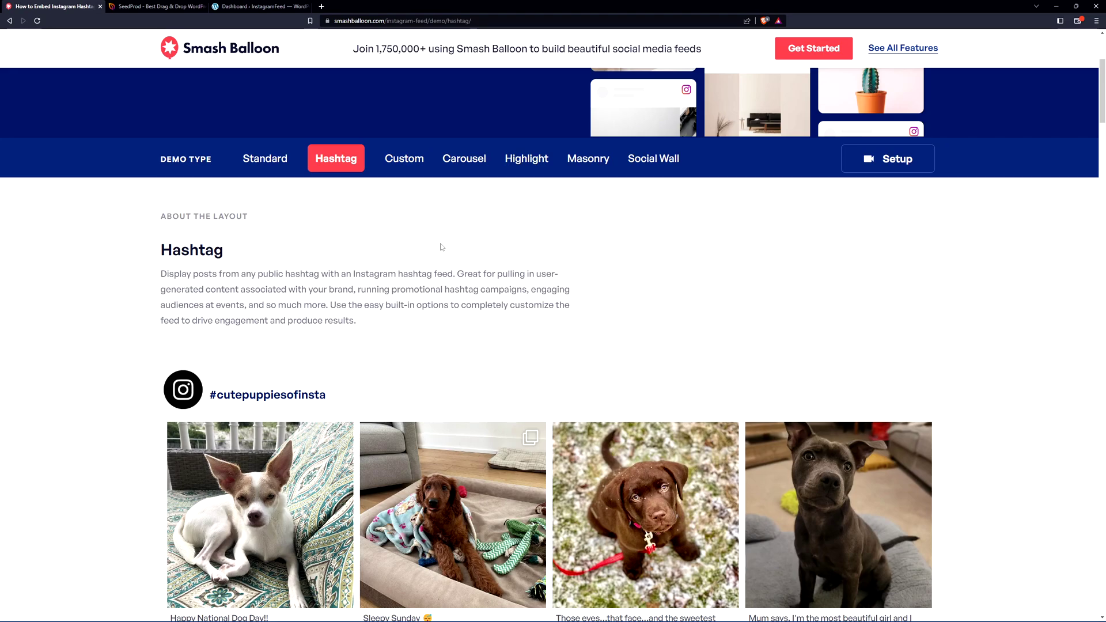
scroll(441, 247, down, 3)
scroll(266, 226, down, 2)
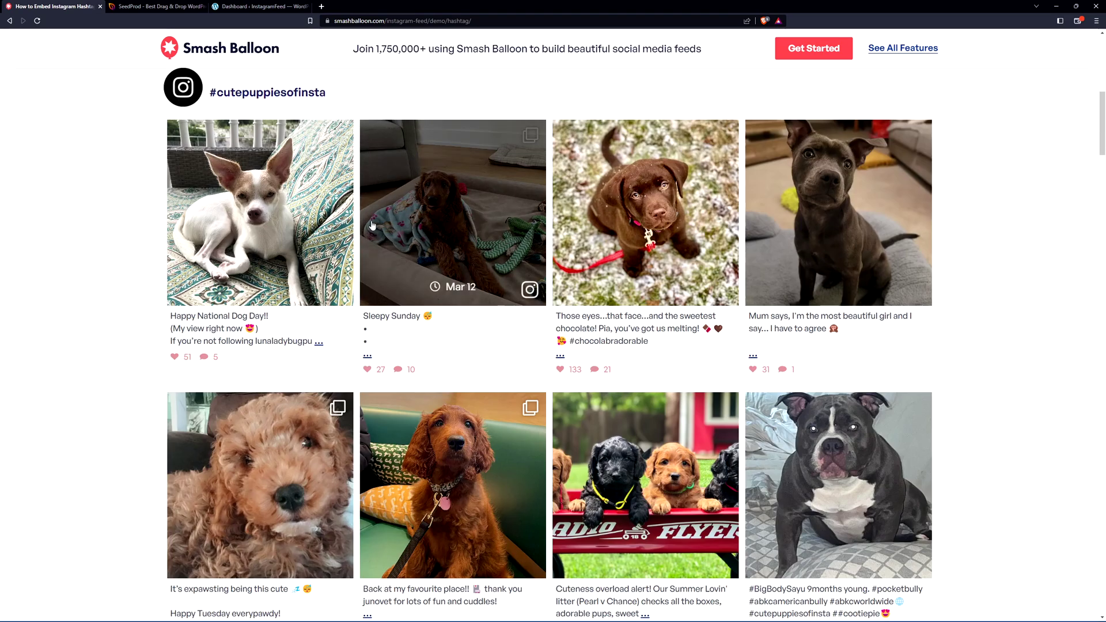
Step: View the Custom demo of Instagram Feed Pro and look through its photo grid
scroll(346, 230, up, 6)
click(400, 243)
scroll(602, 338, down, 5)
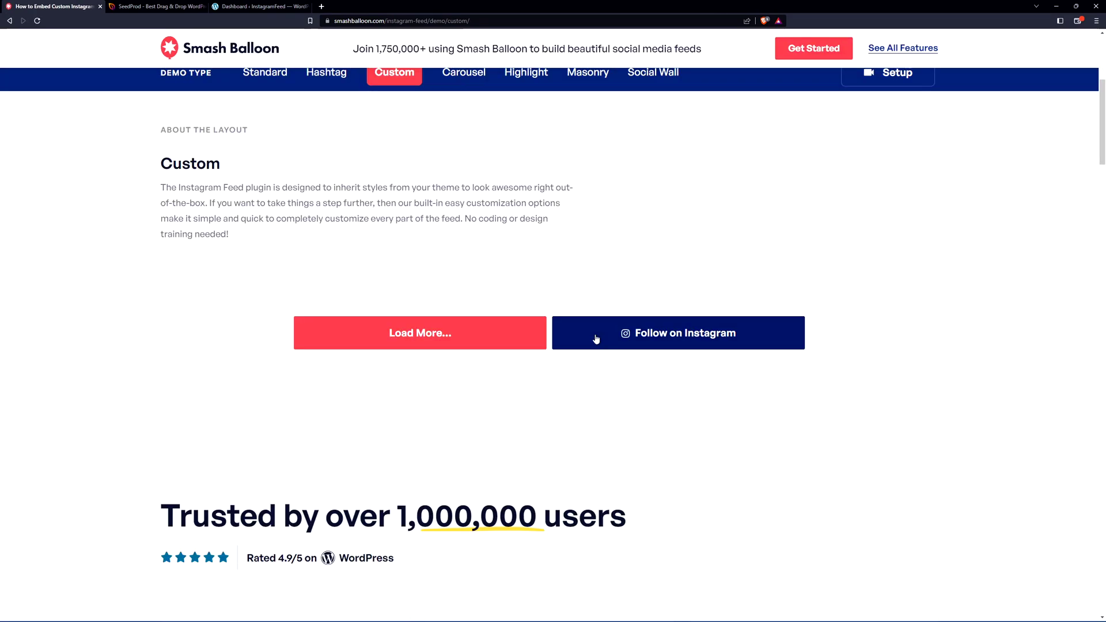
scroll(558, 517, down, 3)
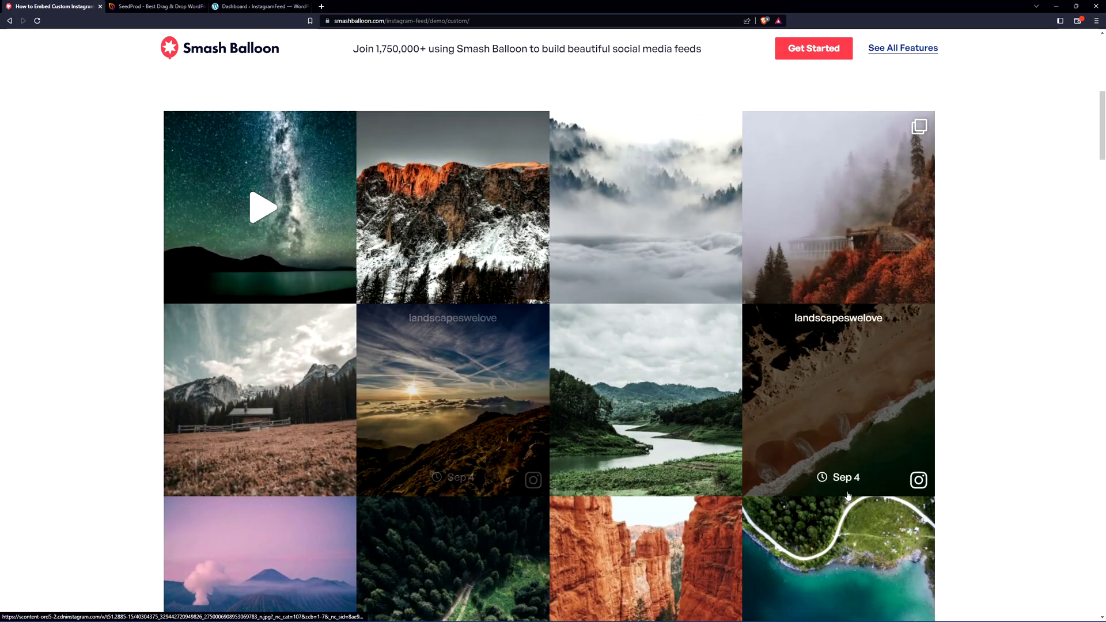
scroll(486, 432, down, 2)
Step: View the Carousel demo of Instagram Feed Pro and examine its layout description and sample feed
scroll(461, 299, up, 8)
click(459, 291)
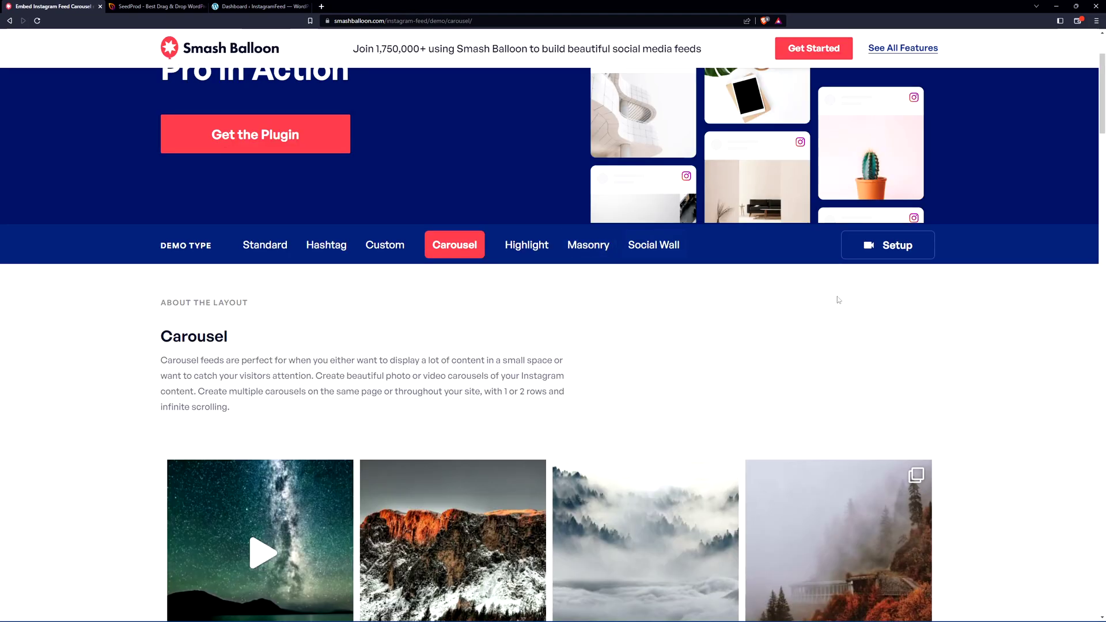
scroll(459, 157, down, 2)
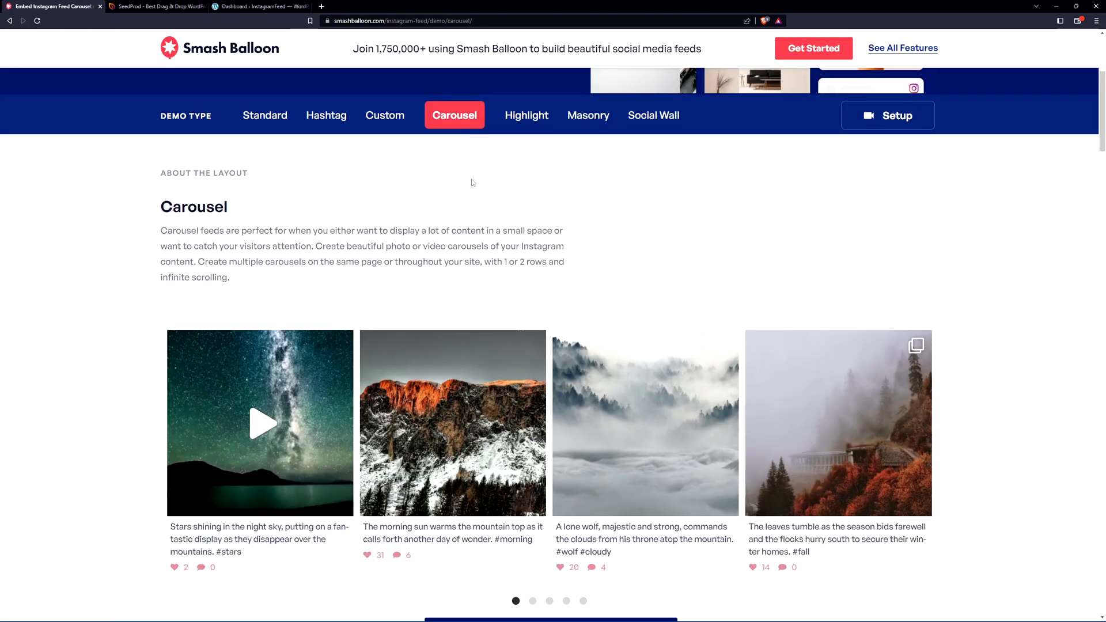
scroll(1015, 342, down, 1)
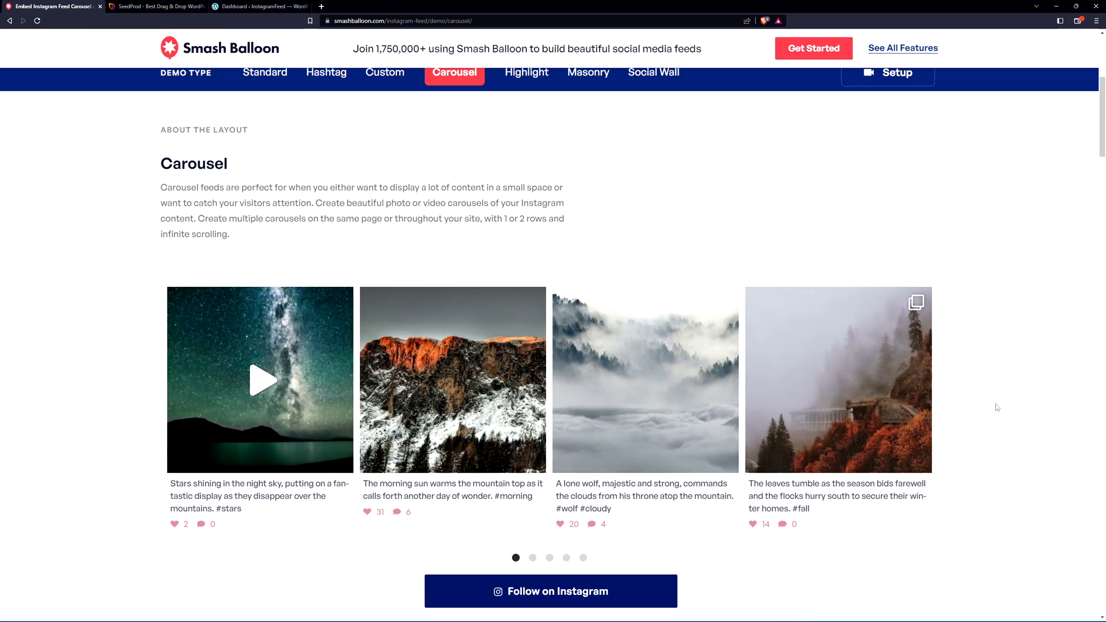
Step: Log in to the Smash Balloon account and copy the All Access Bundle license key from the account's downloads
scroll(482, 254, up, 5)
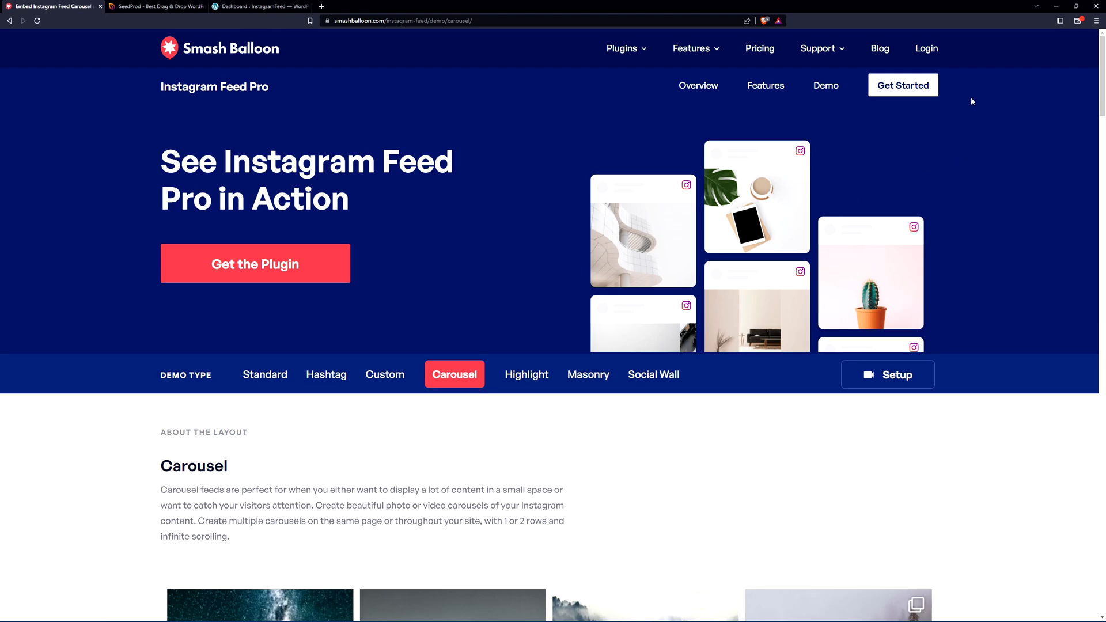
click(926, 49)
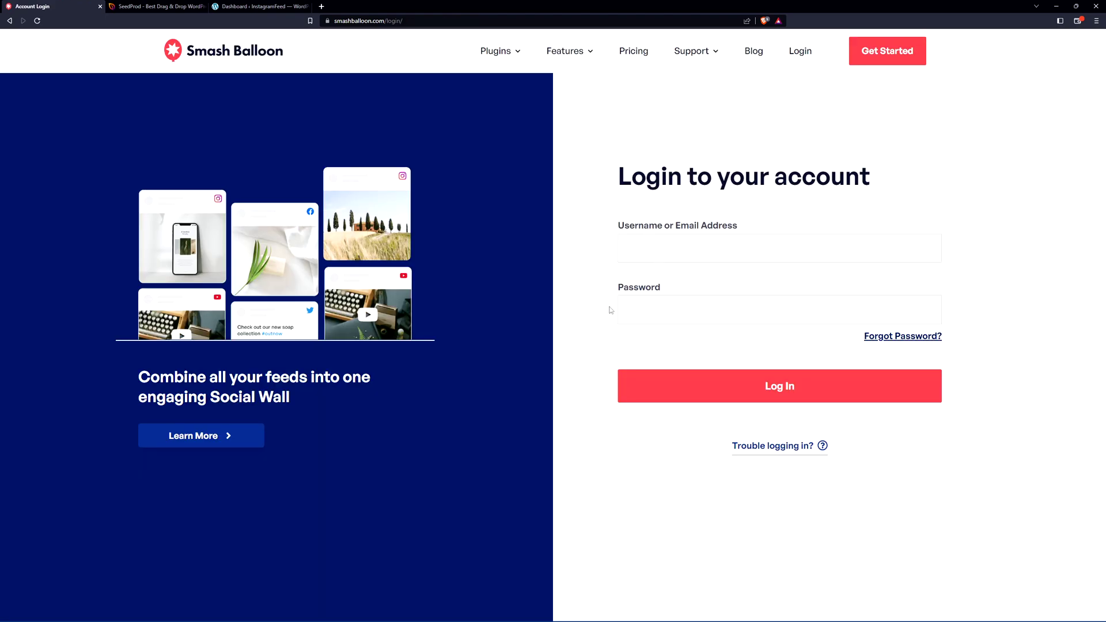
click(743, 388)
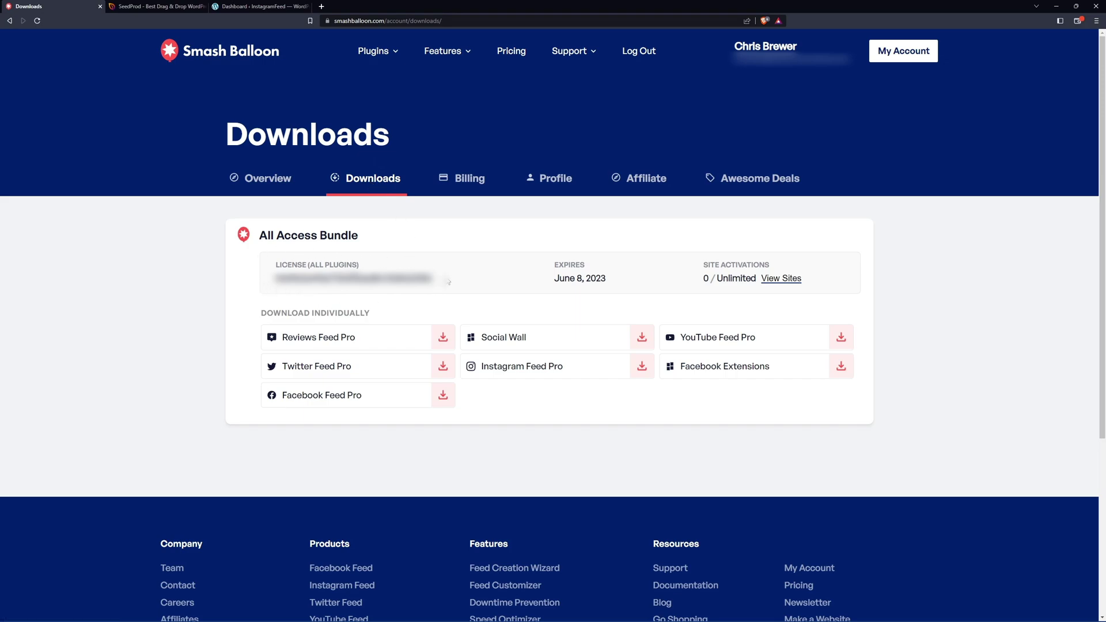
drag(448, 282, 275, 280)
click(462, 447)
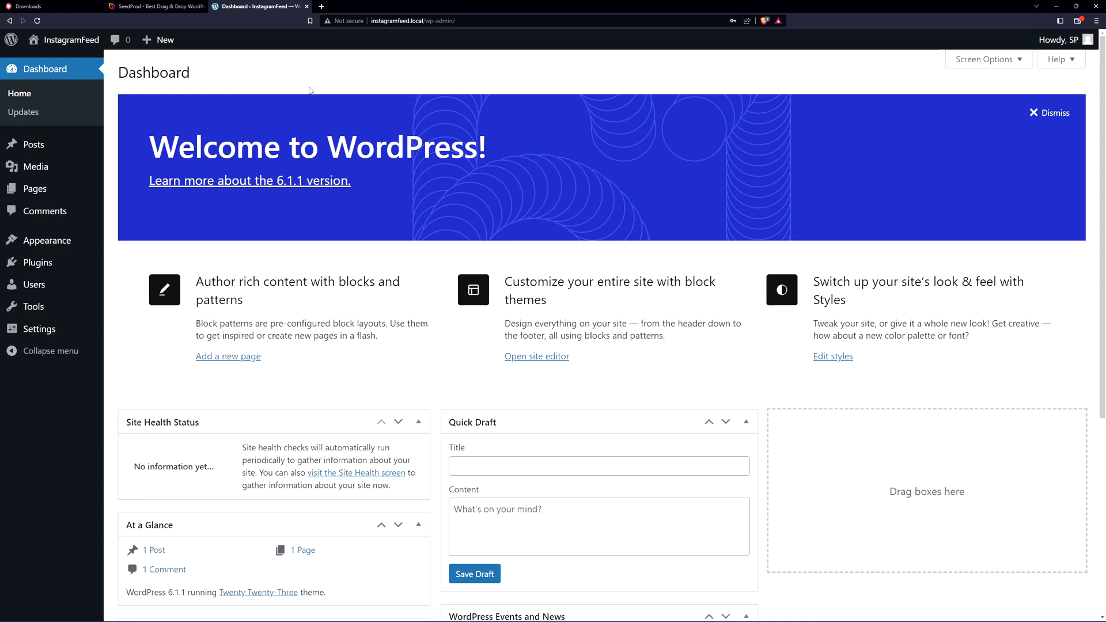
Step: In the WordPress dashboard, upload Instagram-Feed-Pro-6.2.3-Developer.zip as a new plugin, then install and activate it
mouse_move(40, 263)
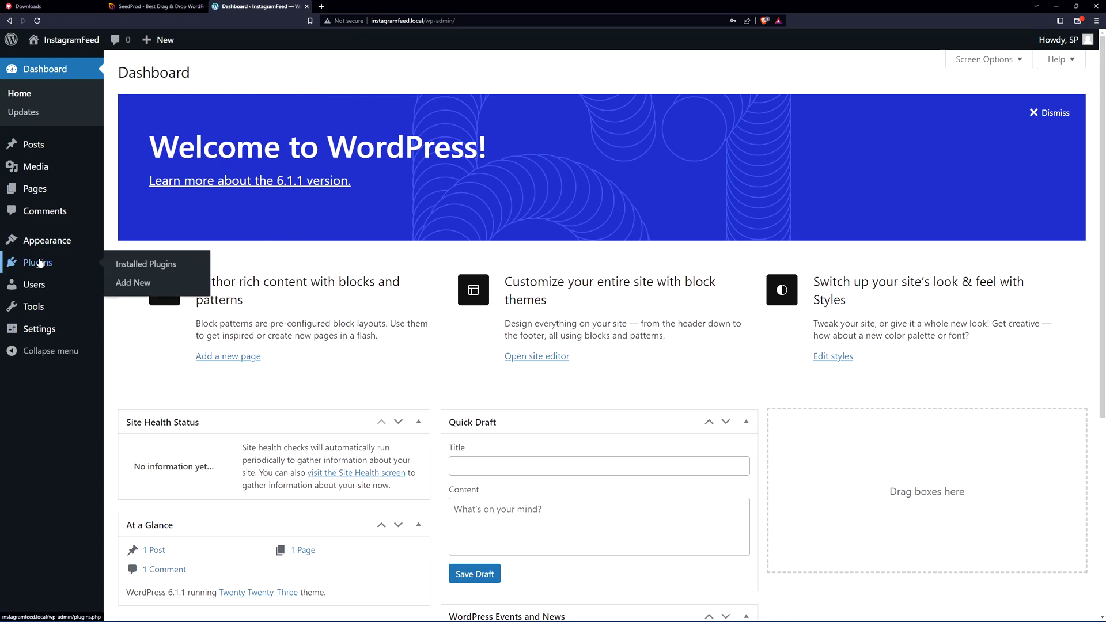
click(138, 288)
click(242, 74)
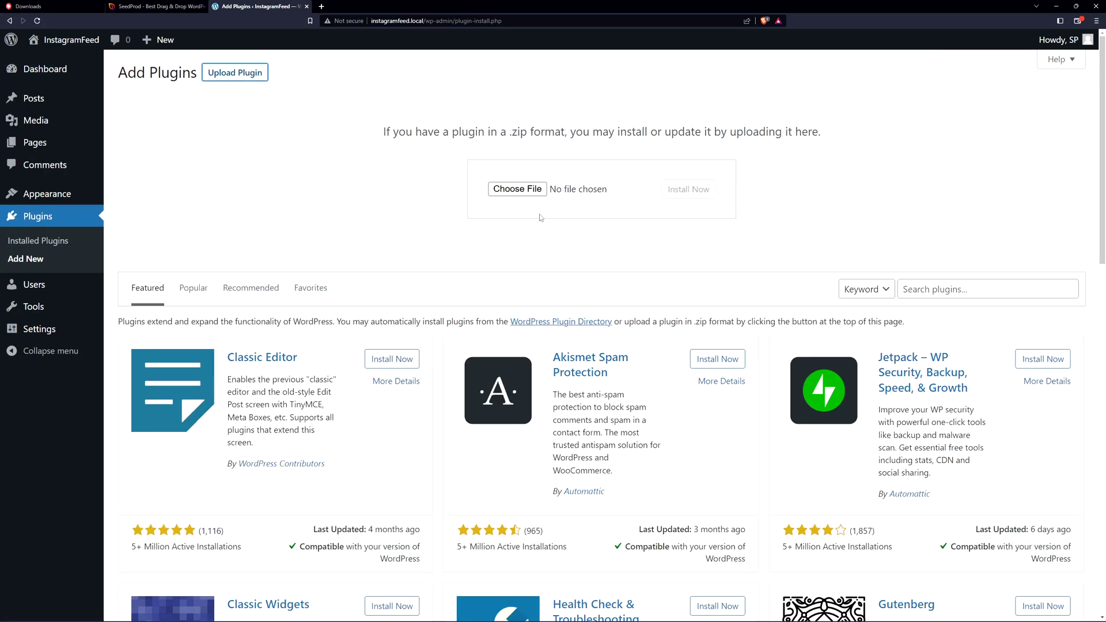
click(515, 190)
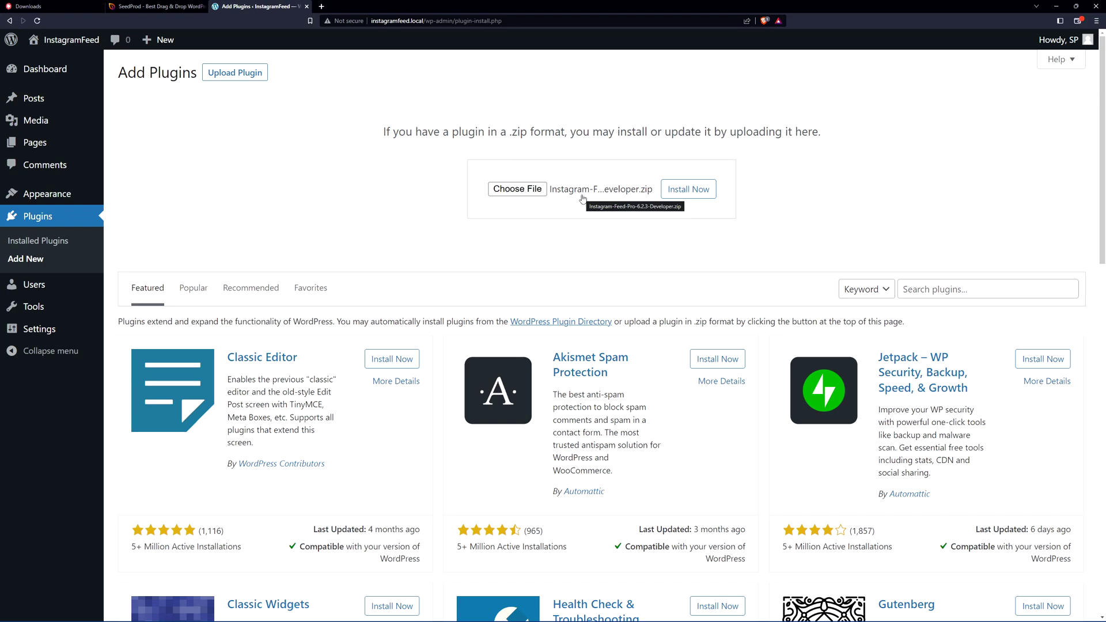
click(693, 196)
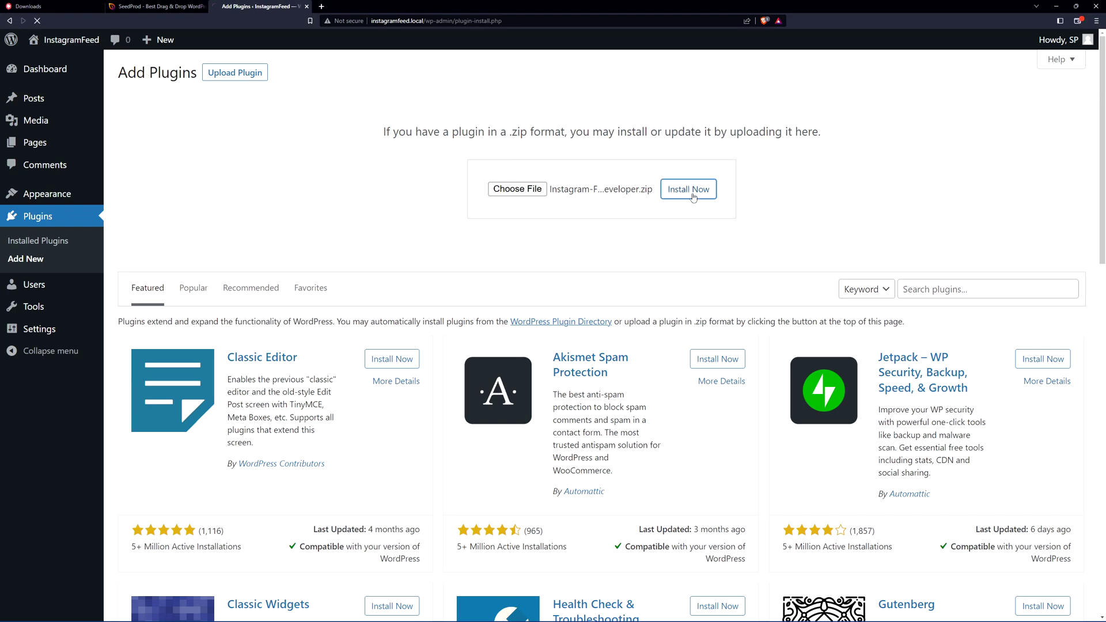
click(171, 192)
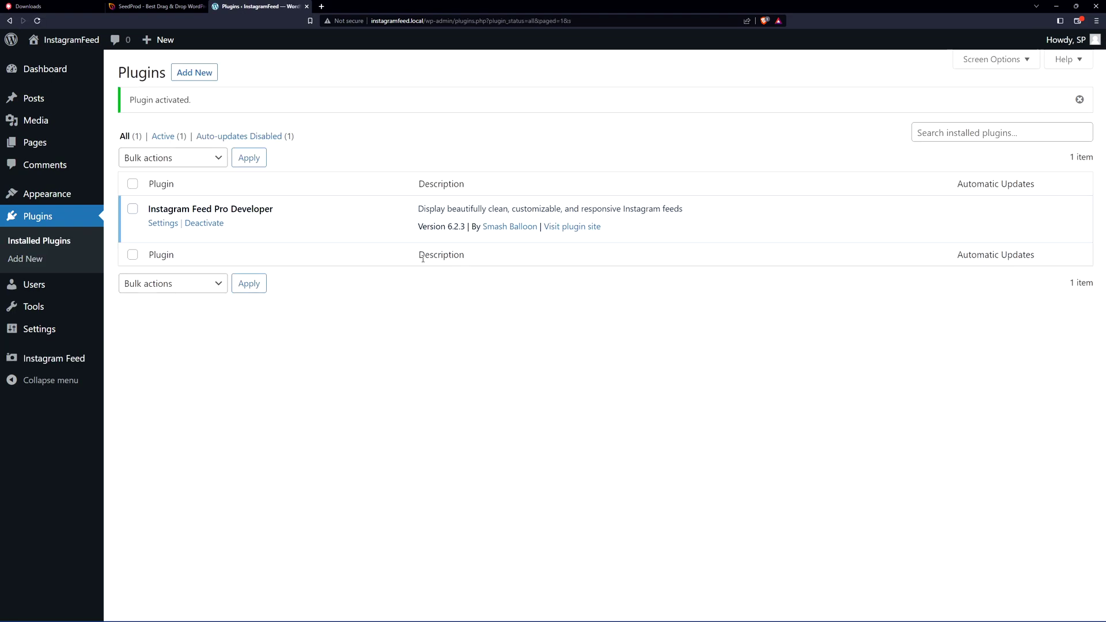
Step: Paste the license key into the Instagram Feed plugin's general settings and activate the license
click(163, 228)
key(alt+Left)
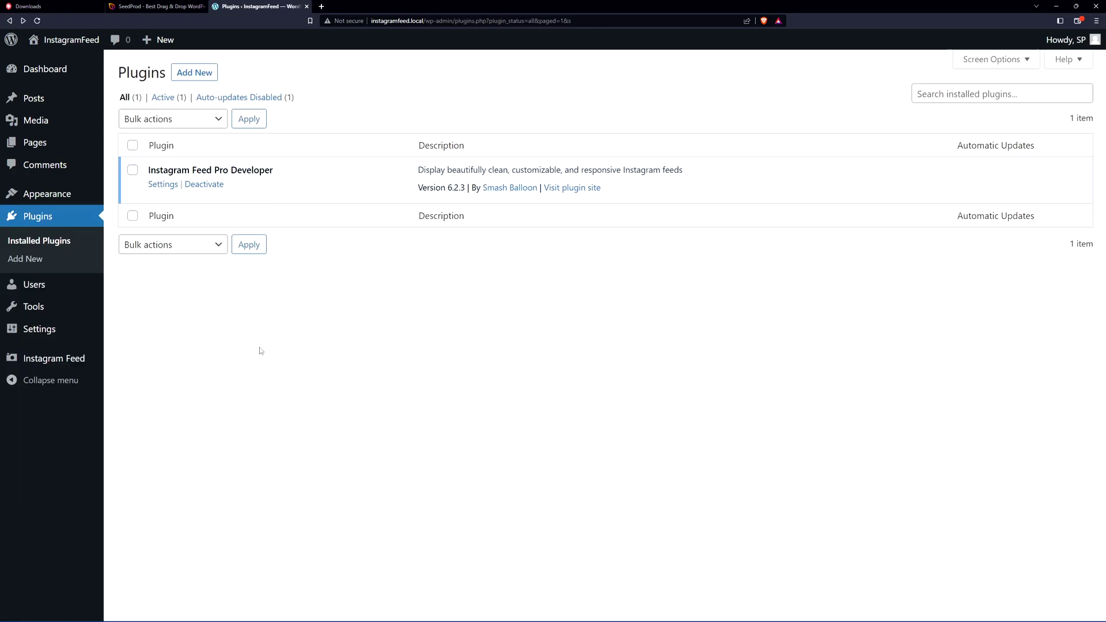
mouse_move(57, 360)
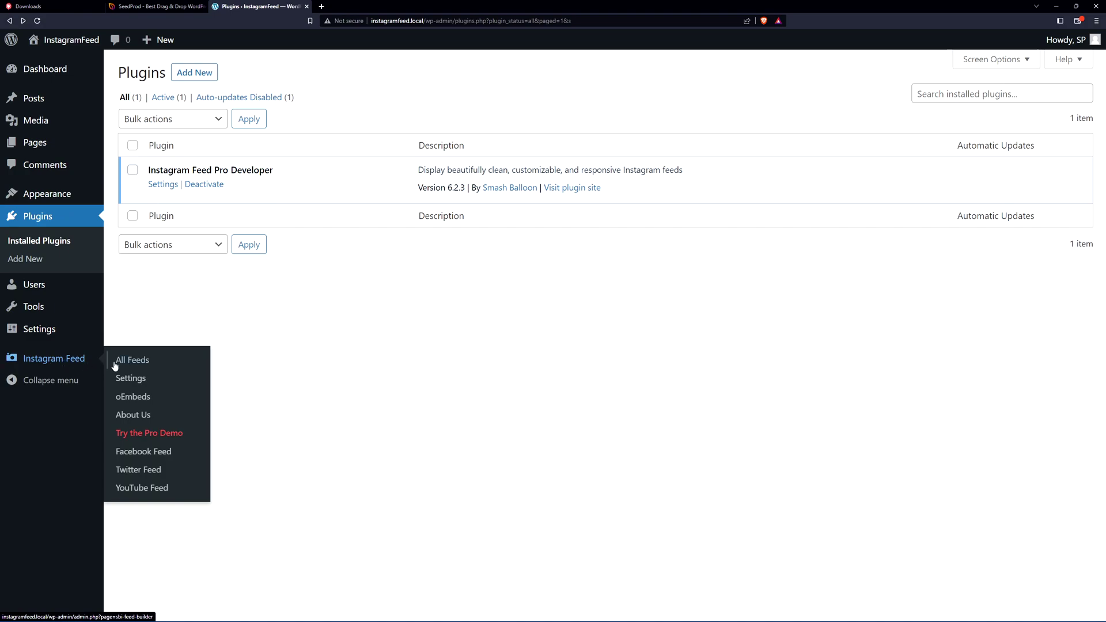
click(141, 382)
click(447, 315)
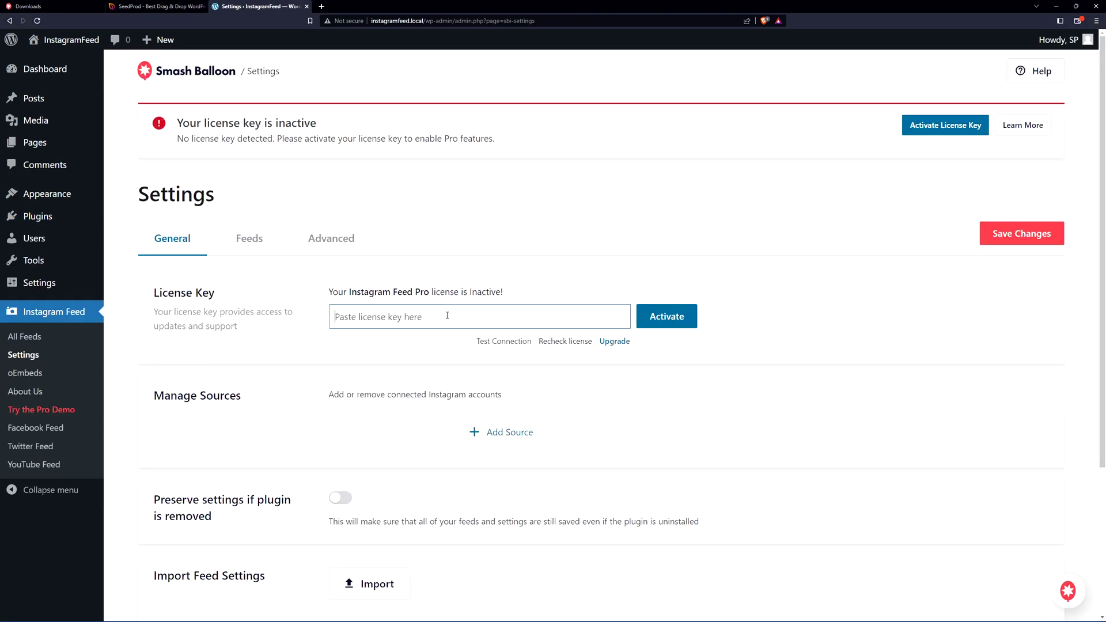
key(ctrl+v)
click(684, 322)
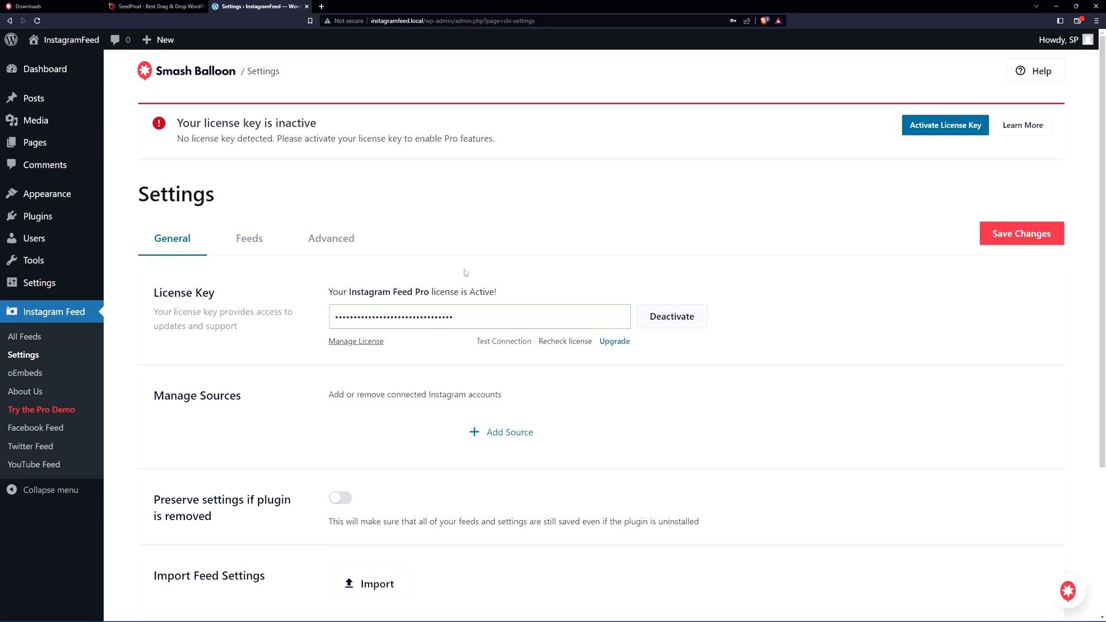
Step: Switch to the SeedProd website and log in to the account to reach its downloads
click(151, 7)
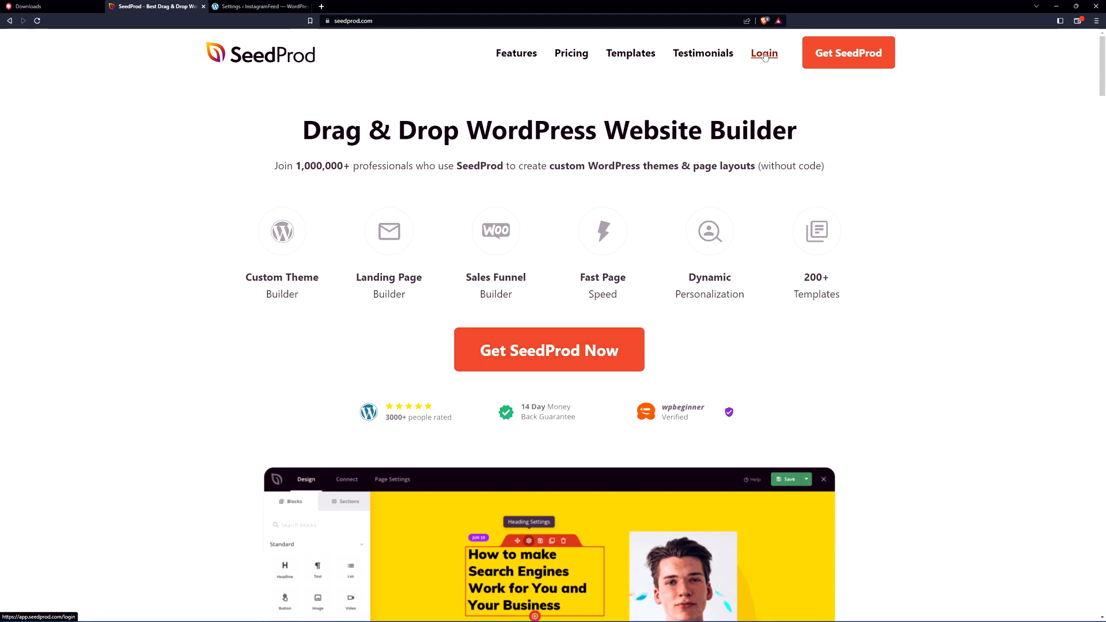
click(765, 54)
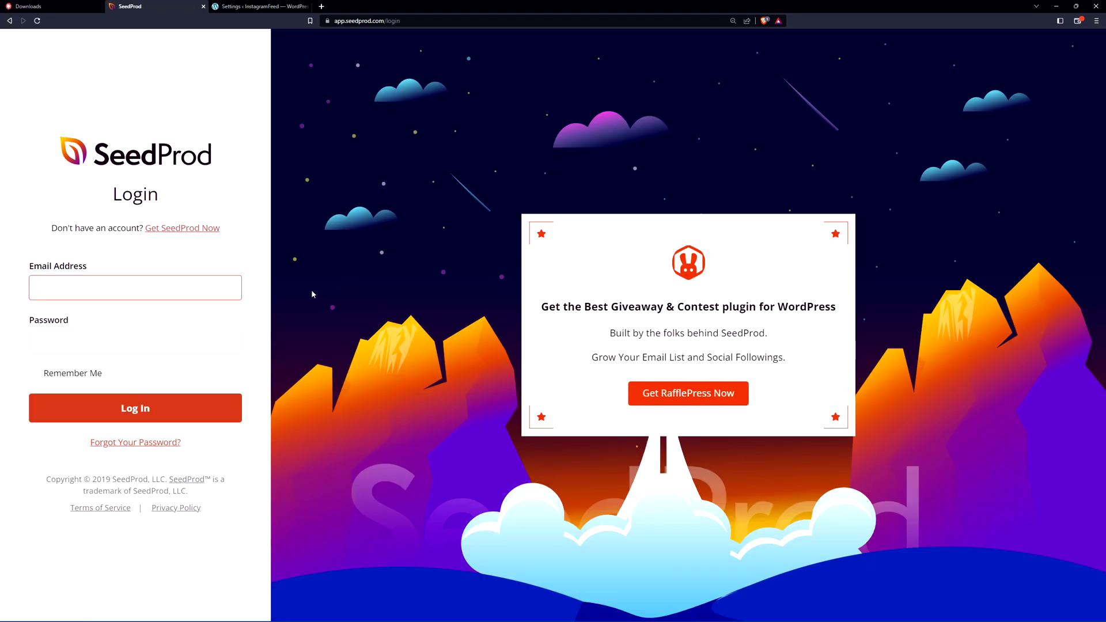
click(239, 414)
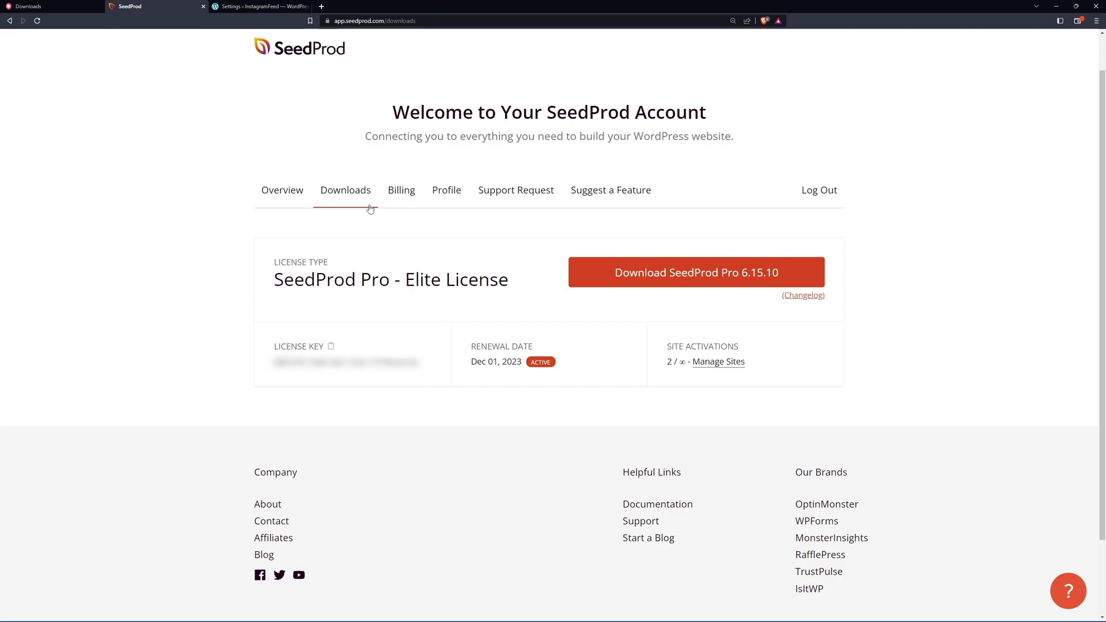
Step: Download SeedProd Pro 6.15.10, copy its license key and close the SeedProd site
click(712, 278)
click(331, 346)
click(202, 7)
Step: Upload seedprod-coming-soon-pro-5-6.15.10.zip as a new WordPress plugin, then install and activate it
mouse_move(37, 217)
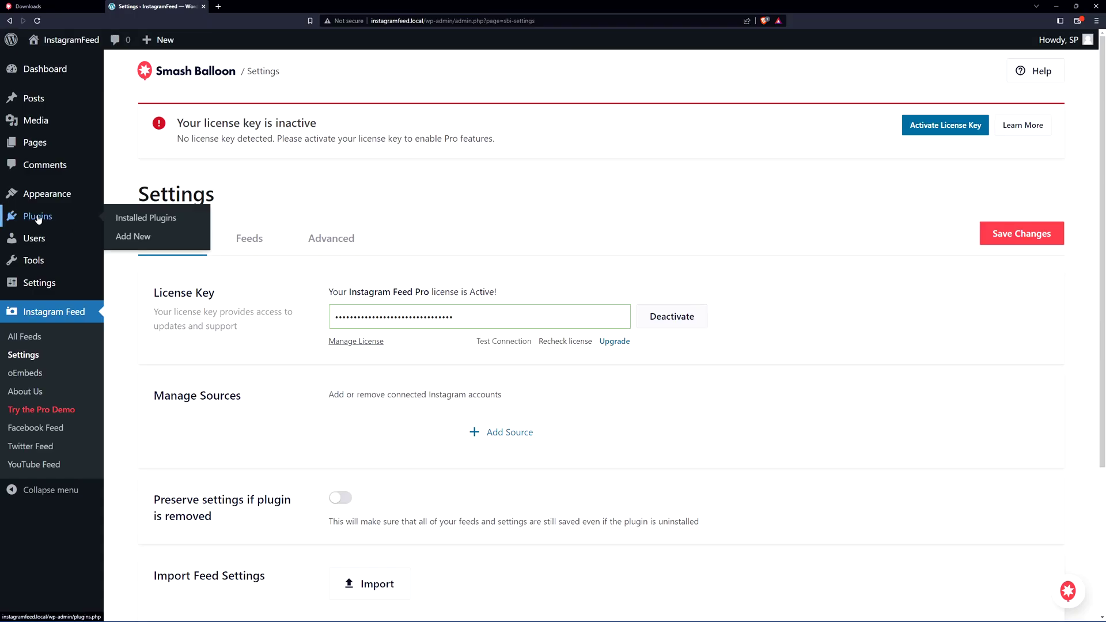
click(132, 237)
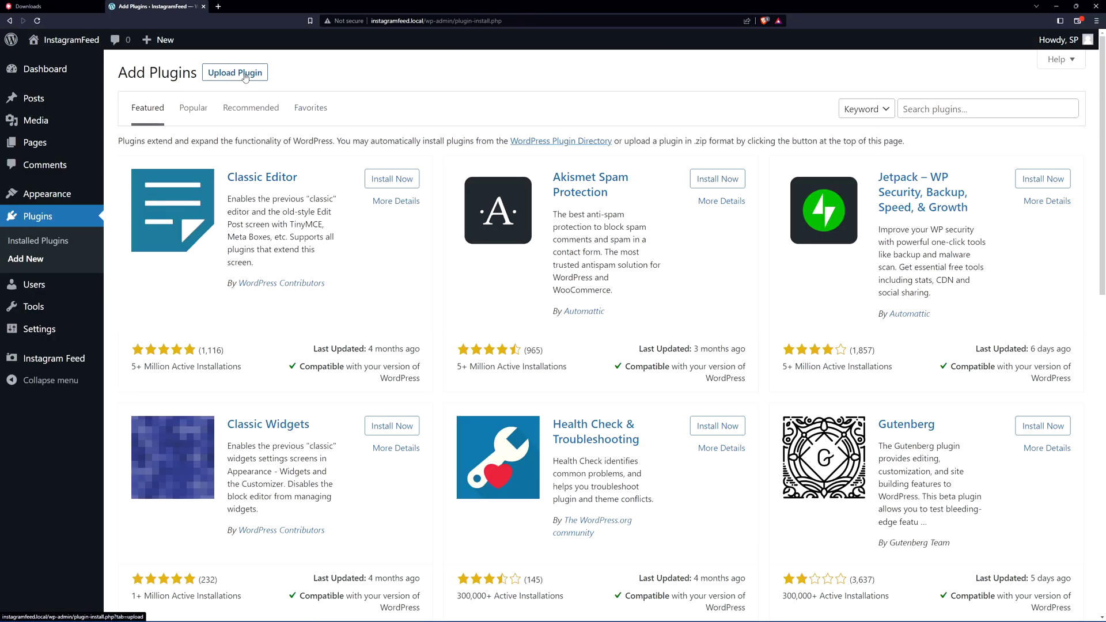
click(245, 76)
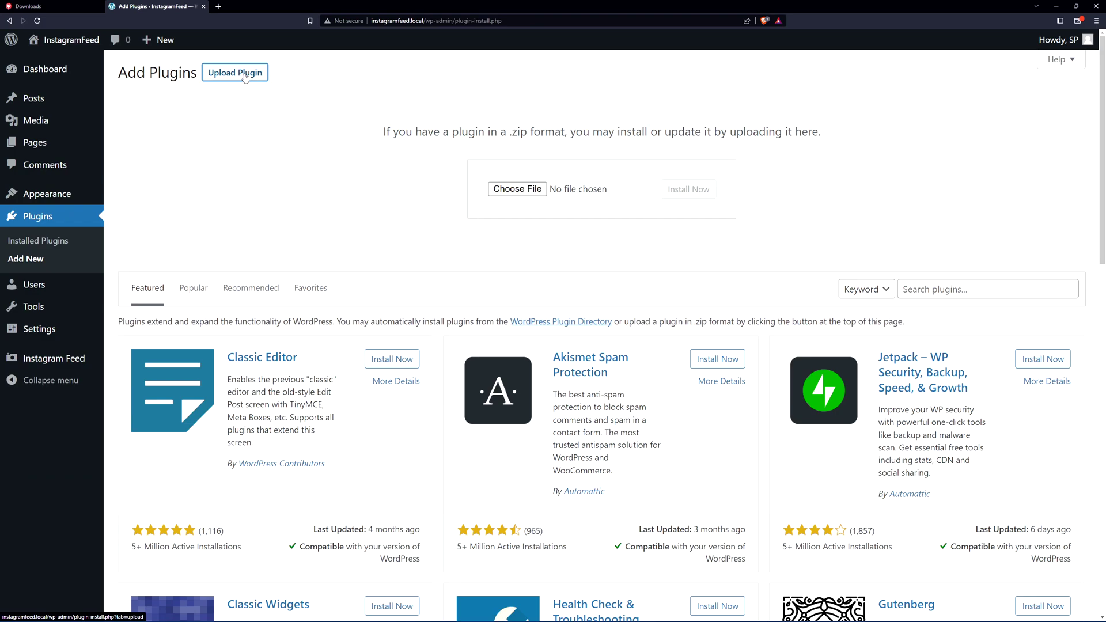
click(520, 192)
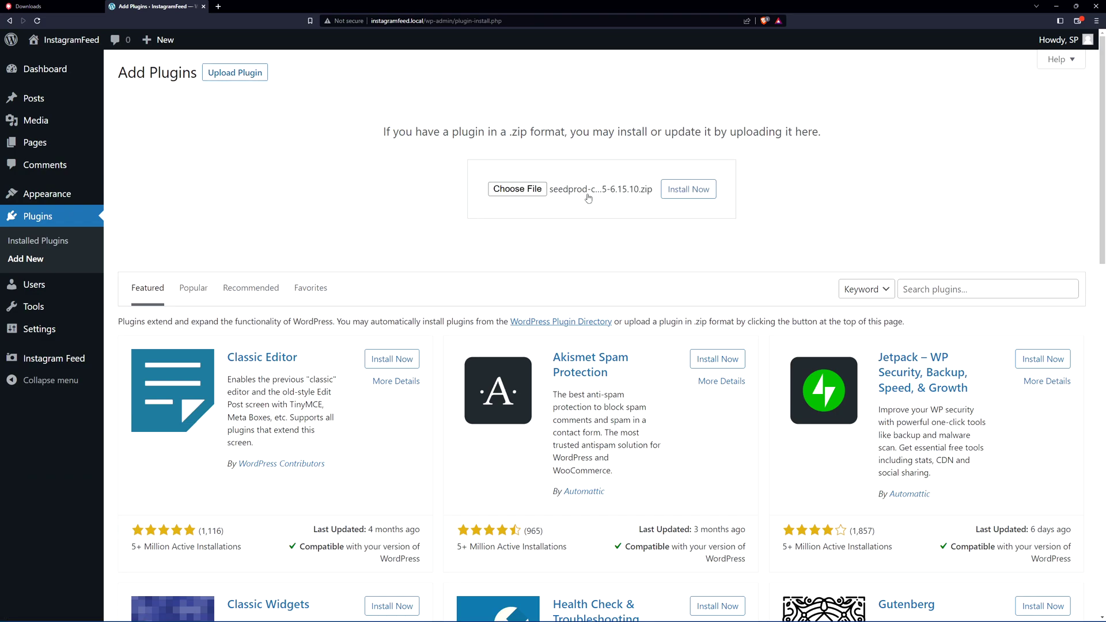
click(689, 190)
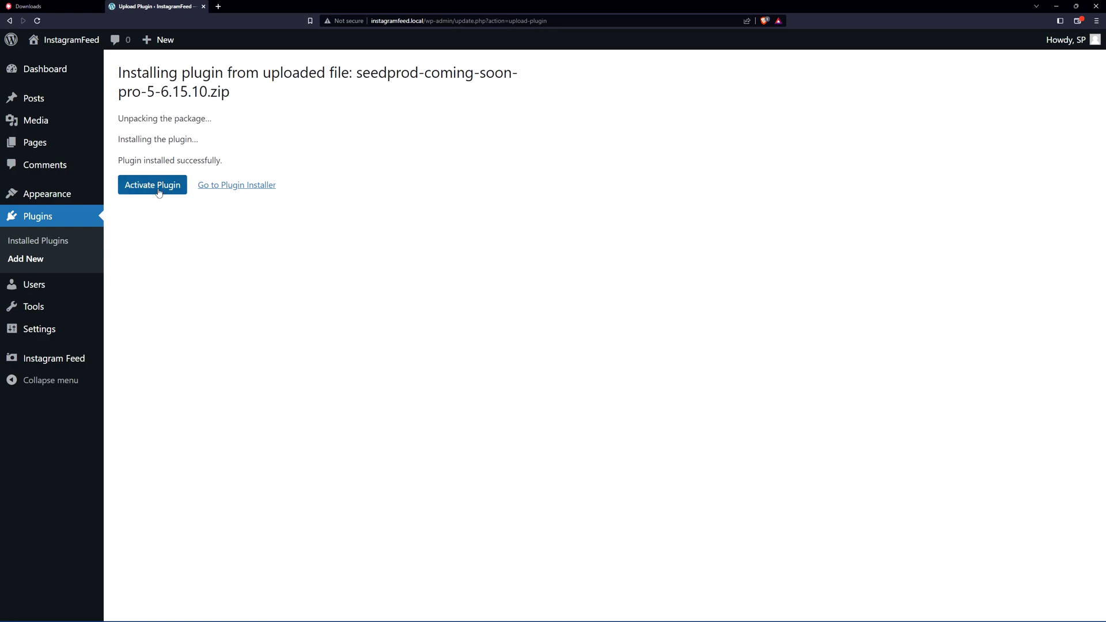
click(153, 184)
Step: Paste the license key into SeedProd's license key field and verify it
click(531, 293)
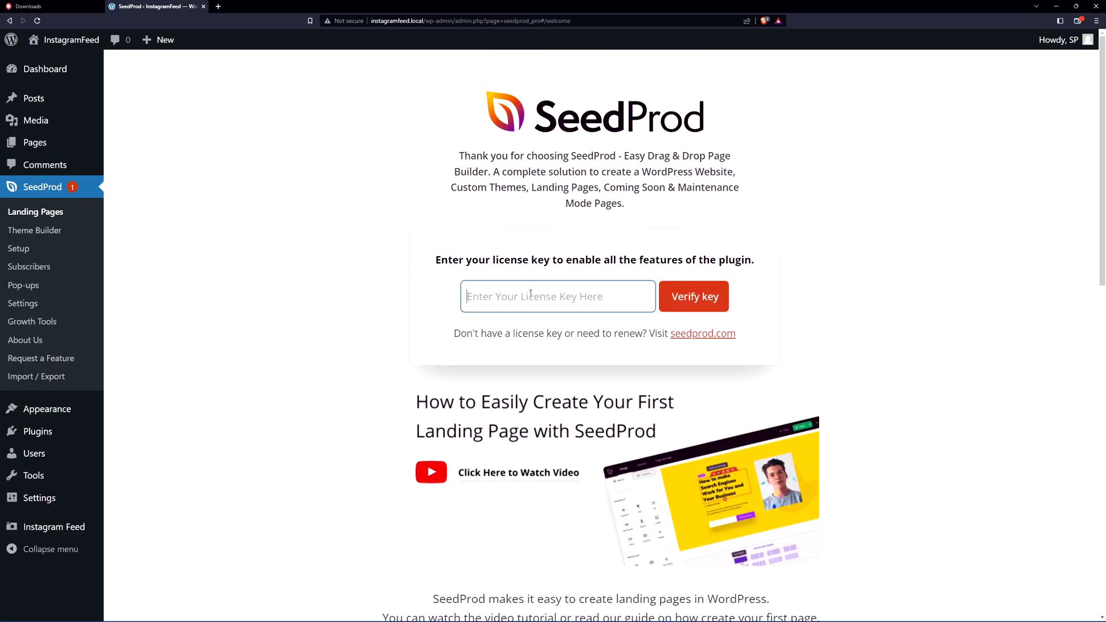
key(ctrl+v)
click(712, 299)
scroll(877, 225, down, 1)
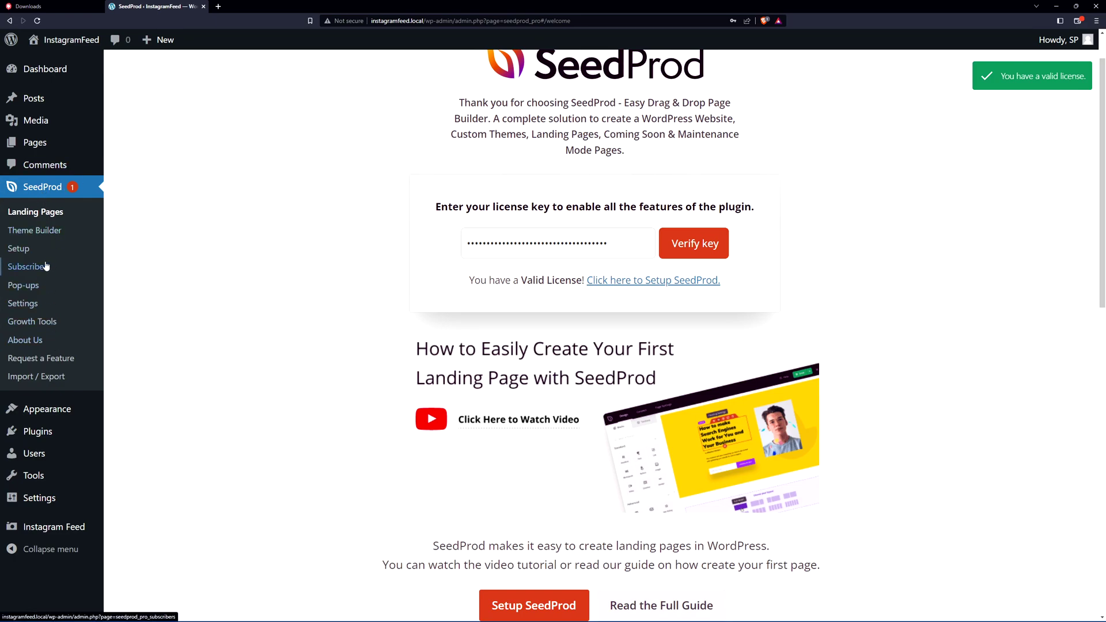
Step: Import the Photography Website Theme from the theme template kits in SeedProd's Theme Builder
click(39, 231)
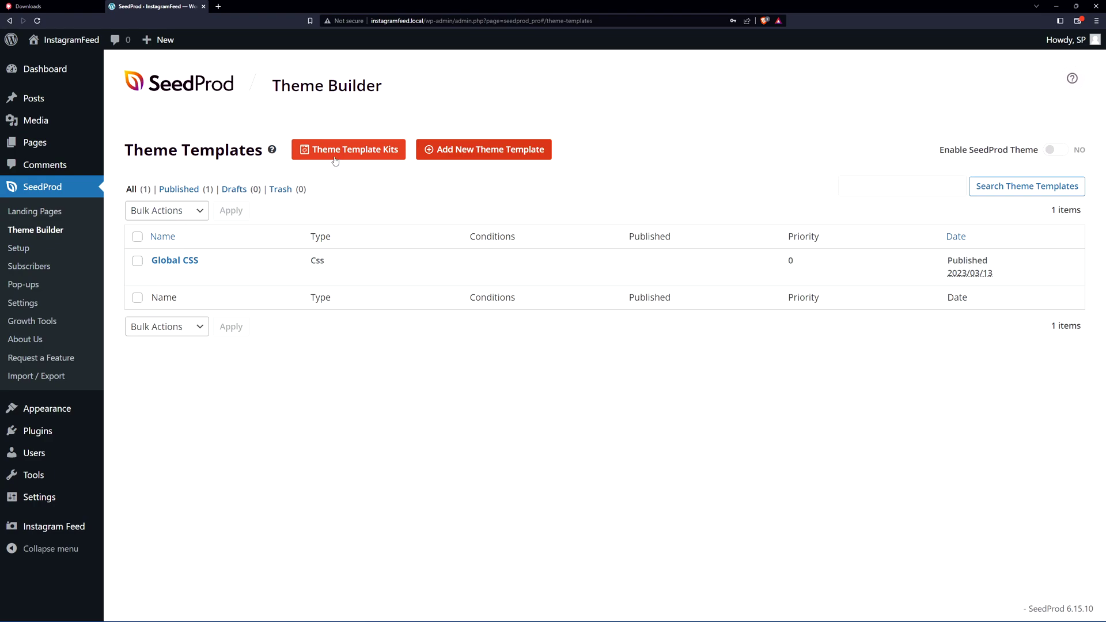
click(368, 151)
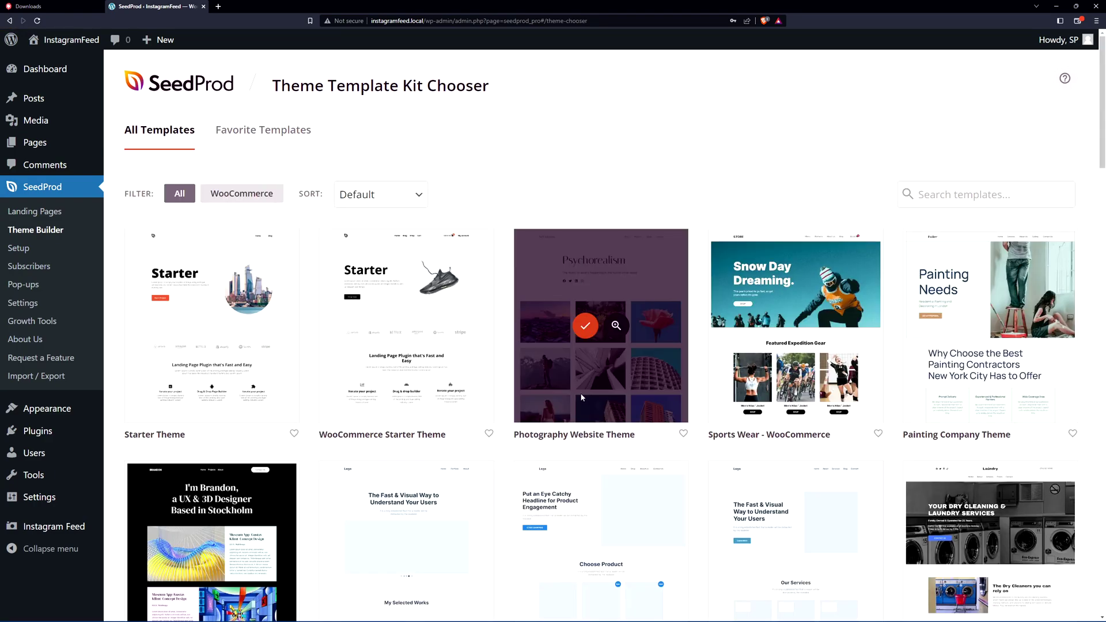
mouse_move(627, 416)
scroll(338, 245, down, 1)
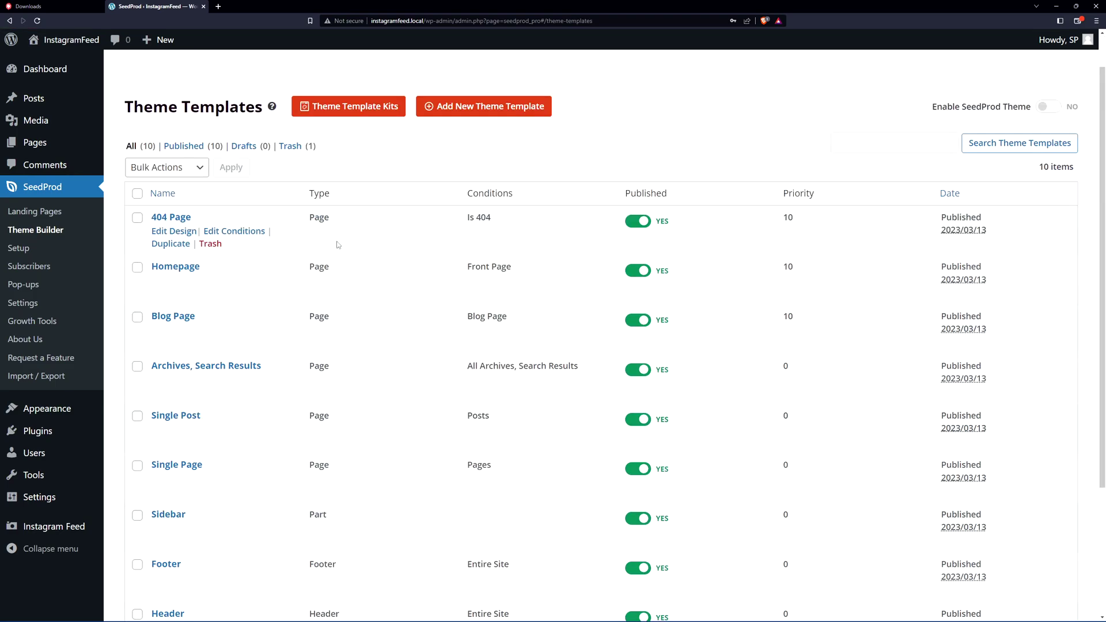
Step: Review the imported theme templates and enable the SeedProd theme, answering the offer to create static Home and Blog pages automatically
scroll(231, 242, down, 2)
scroll(246, 262, up, 3)
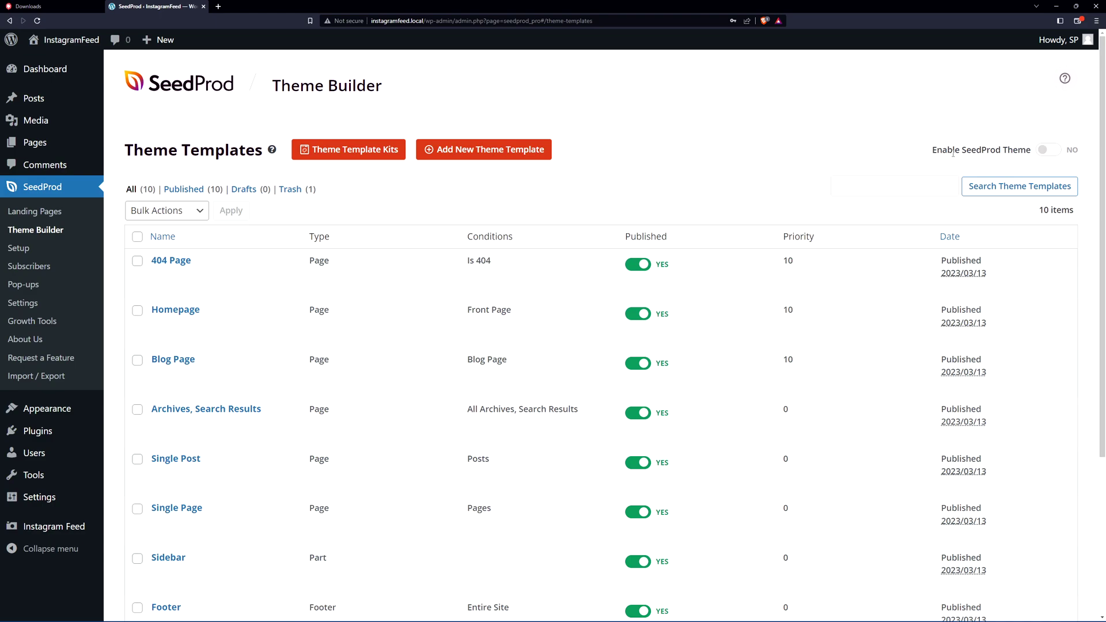
click(1047, 150)
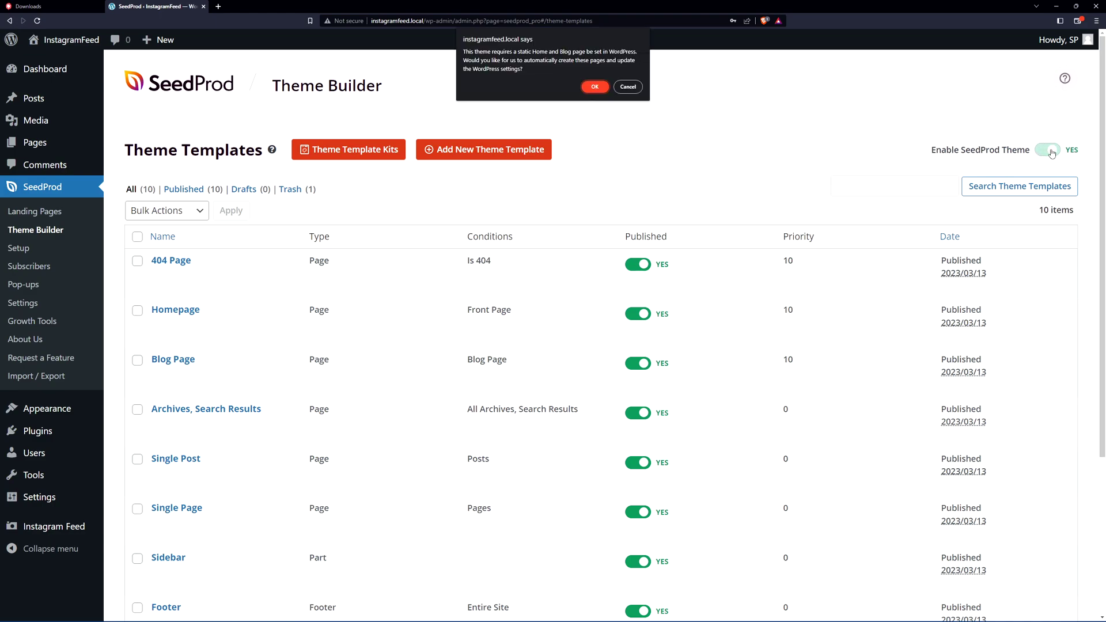
click(593, 85)
click(634, 87)
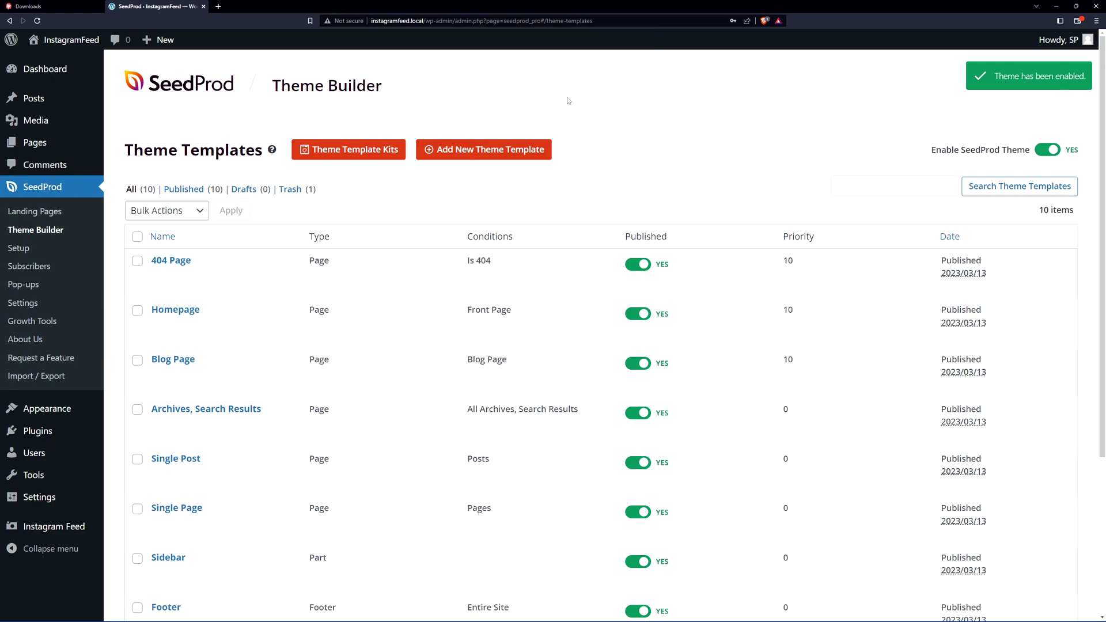
Step: Open the live site and look over its home page and Contact page
mouse_move(64, 39)
click(52, 62)
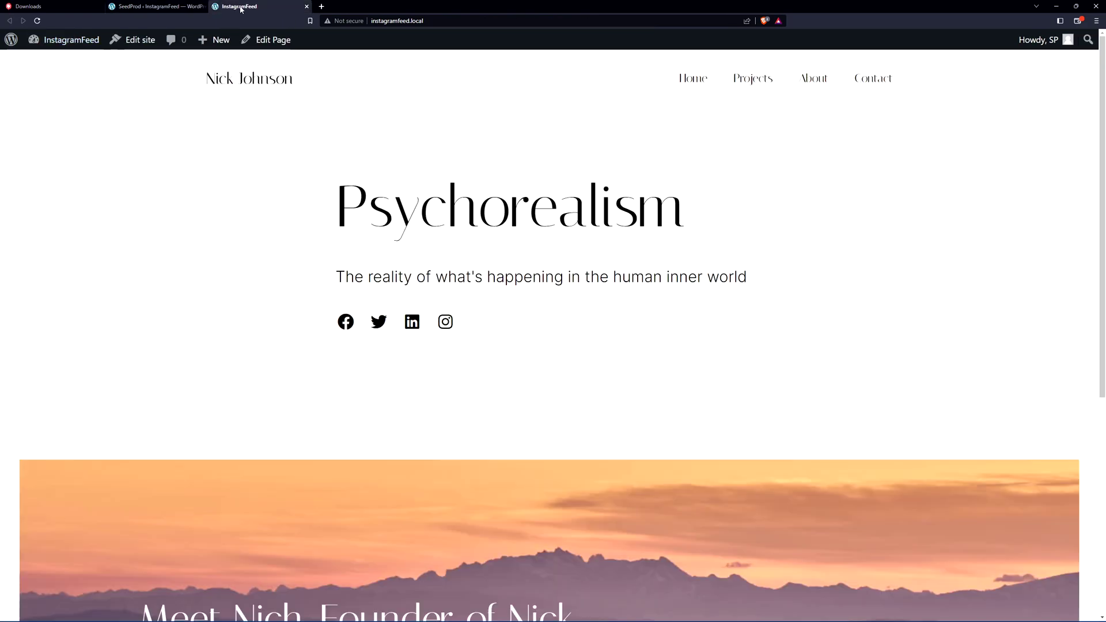
drag(1100, 65, 1098, 113)
scroll(543, 360, up, 2)
click(878, 83)
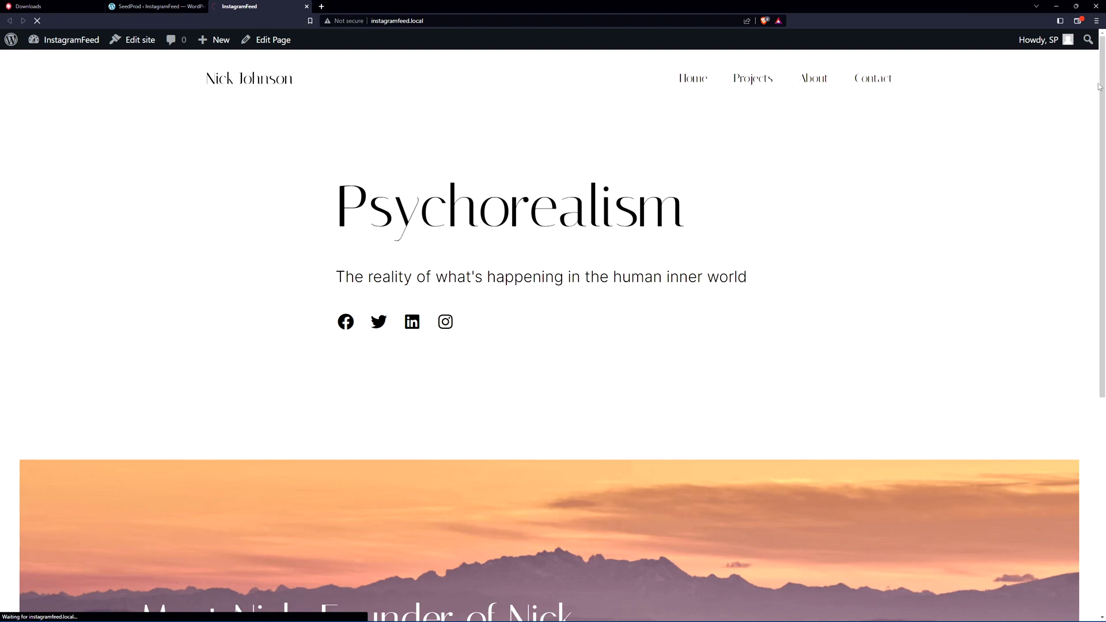
scroll(535, 377, down, 5)
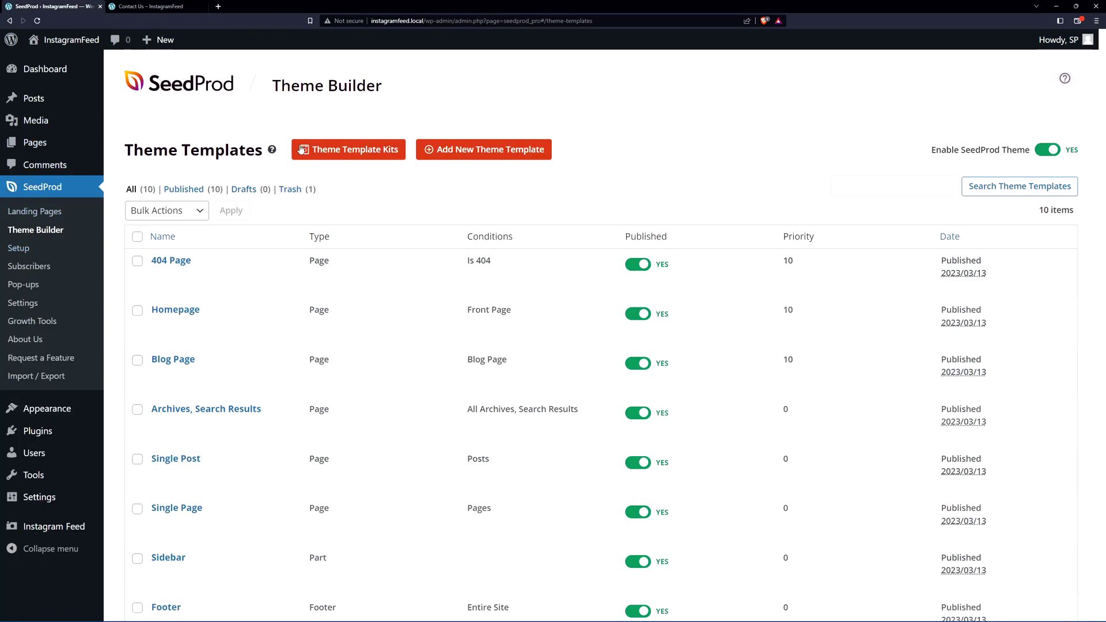
Step: Return to the WordPress dashboard and start a new Instagram feed in Smash Balloon with the User Timeline feed type
mouse_move(211, 386)
mouse_move(76, 528)
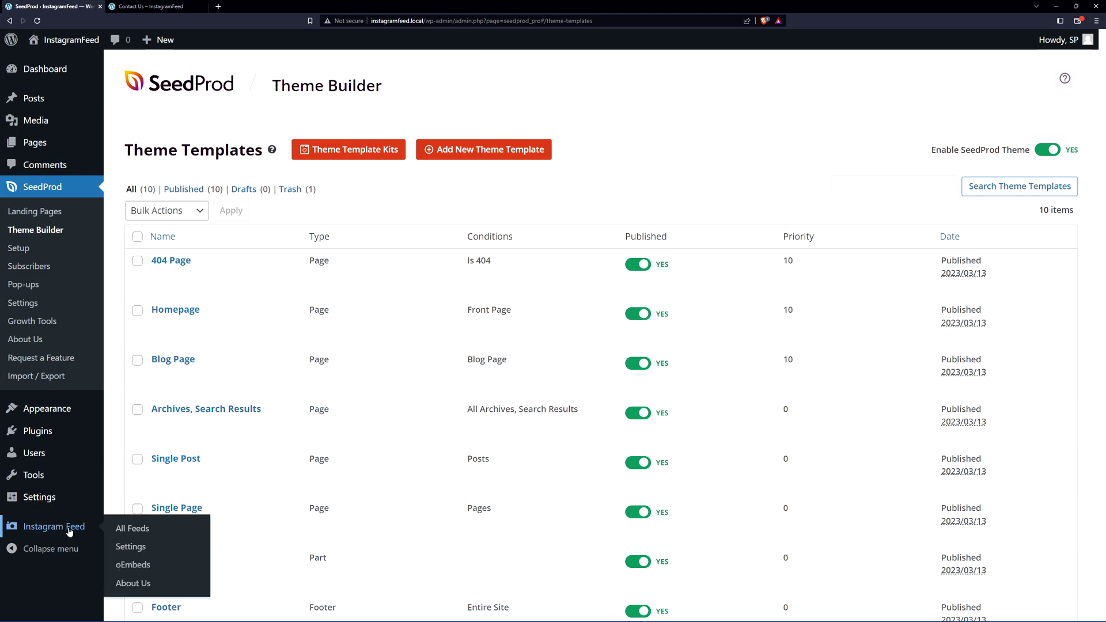
click(143, 531)
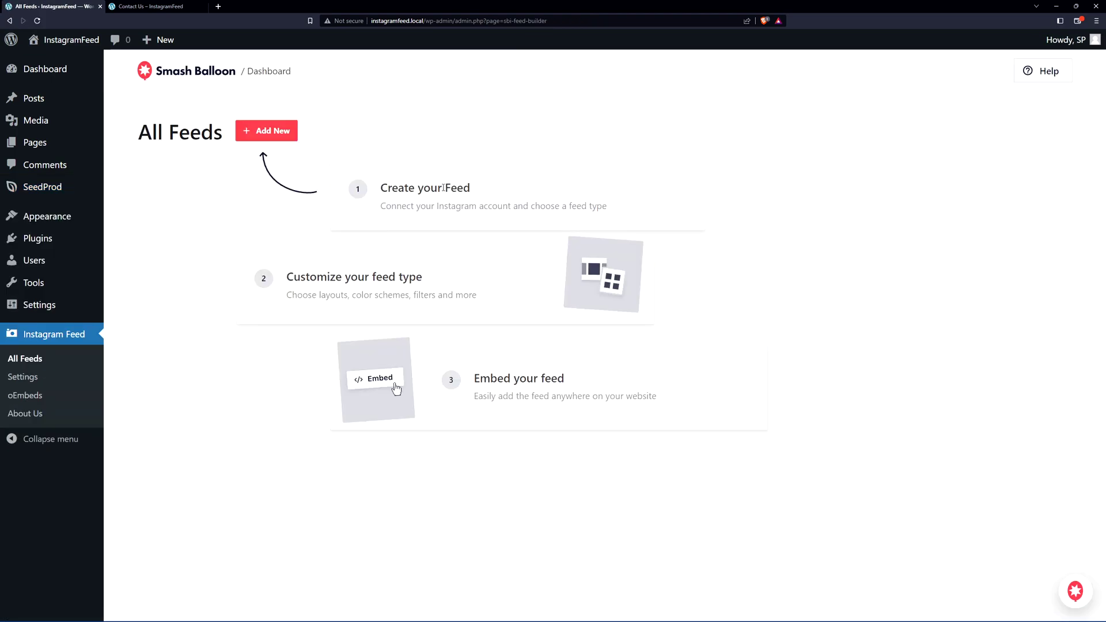
click(271, 134)
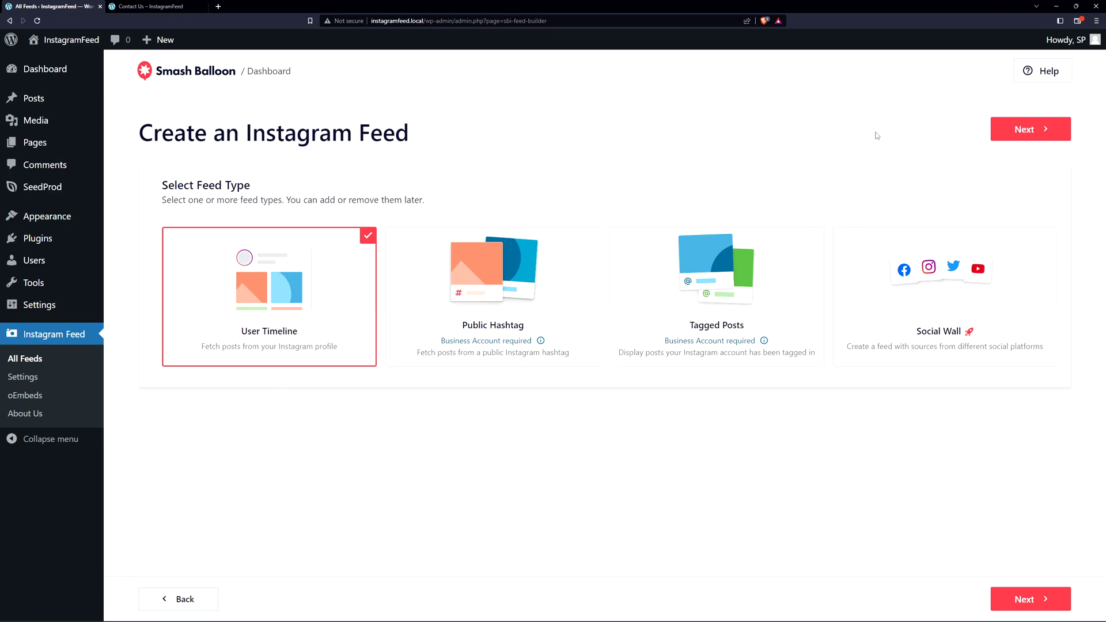
click(1030, 131)
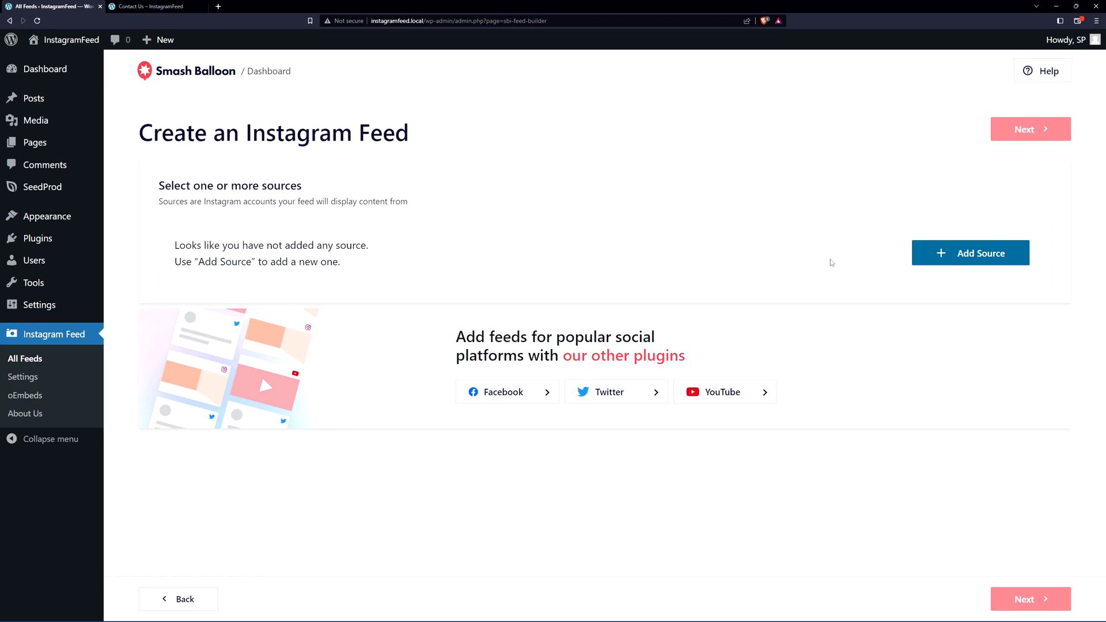
Step: Connect a Personal Instagram account as a feed source, allow Smash Balloon access, and confirm ownership of the instagramfeed.local domain
click(975, 257)
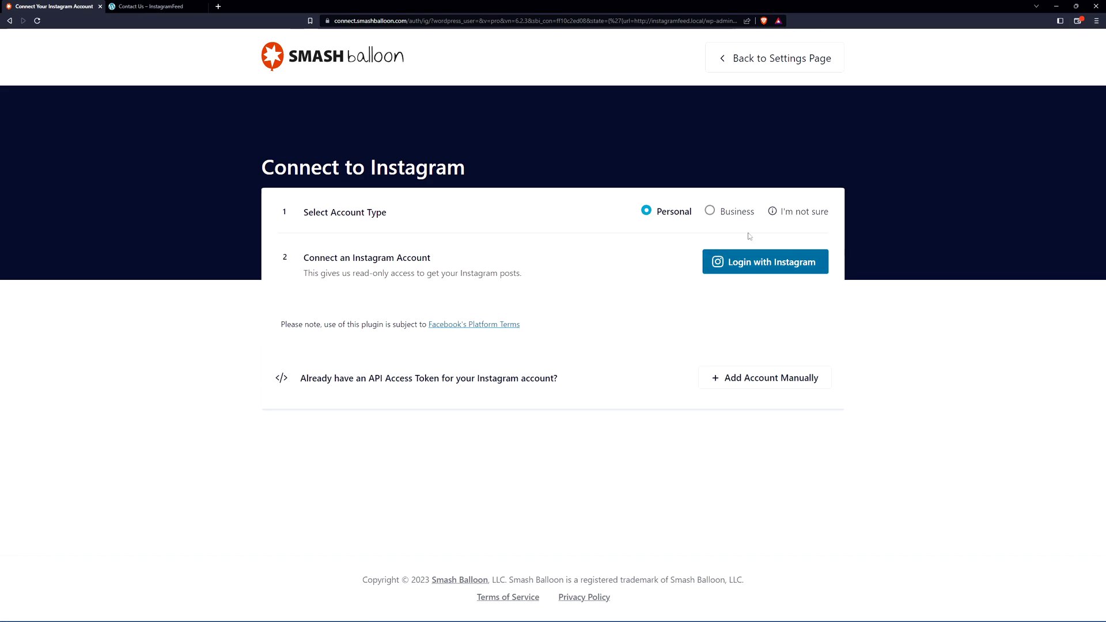
click(768, 272)
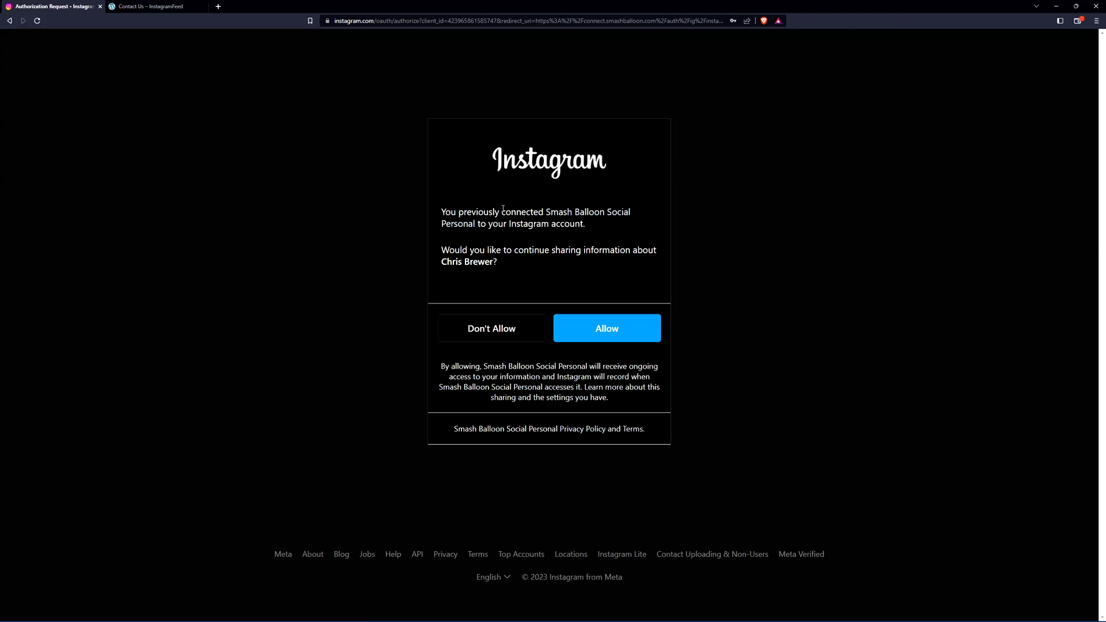
click(617, 336)
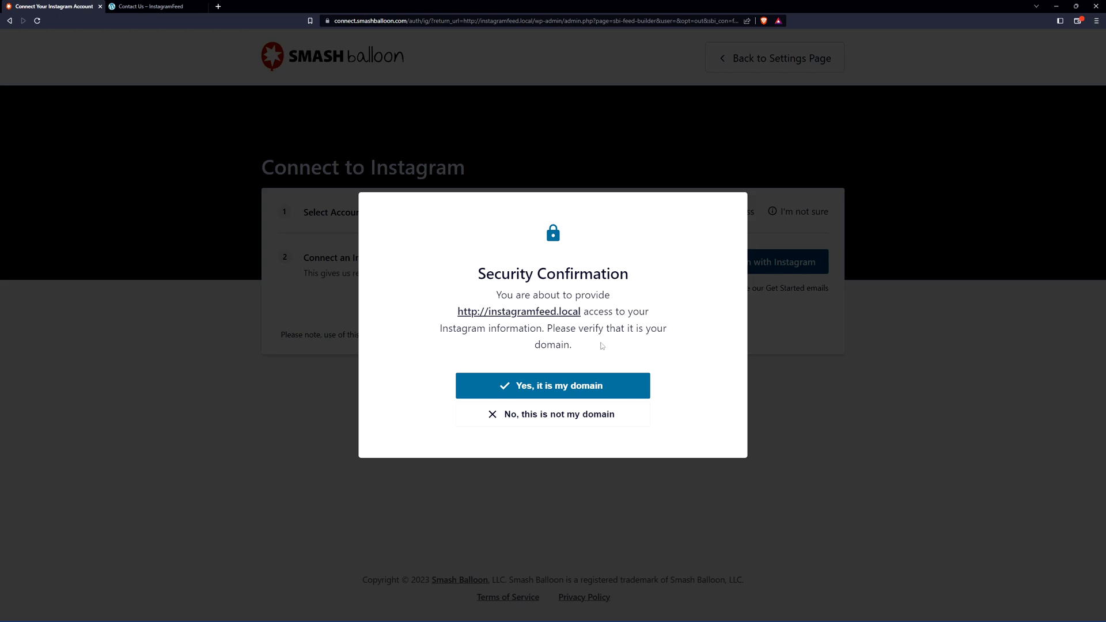
click(576, 387)
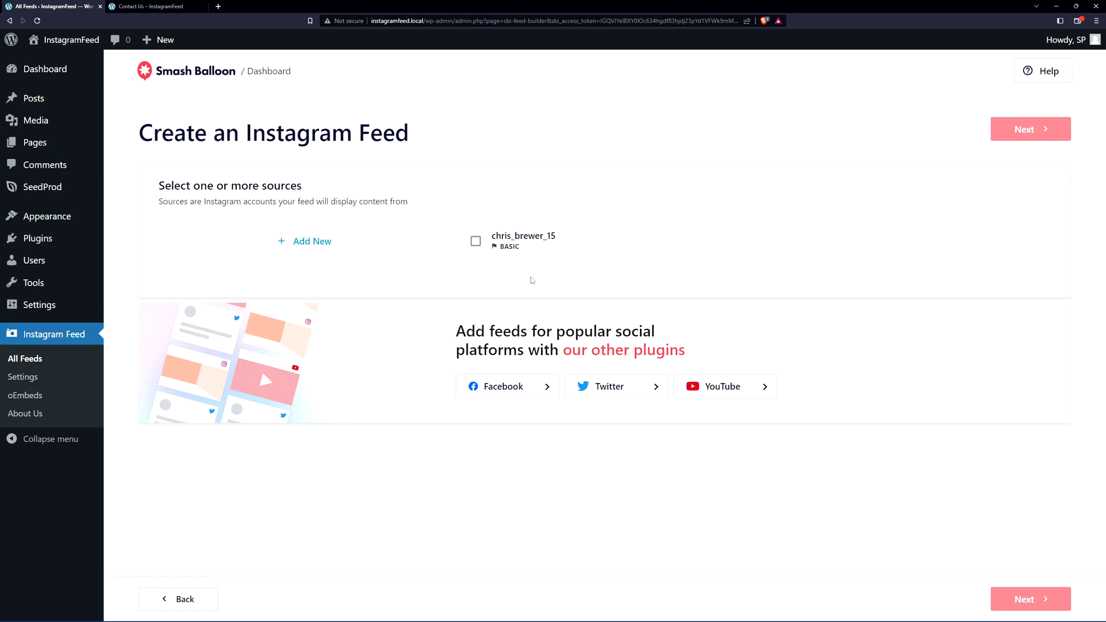
Step: Select the connected Instagram account as the feed source and decline setting up a custom profile photo and bio
click(582, 248)
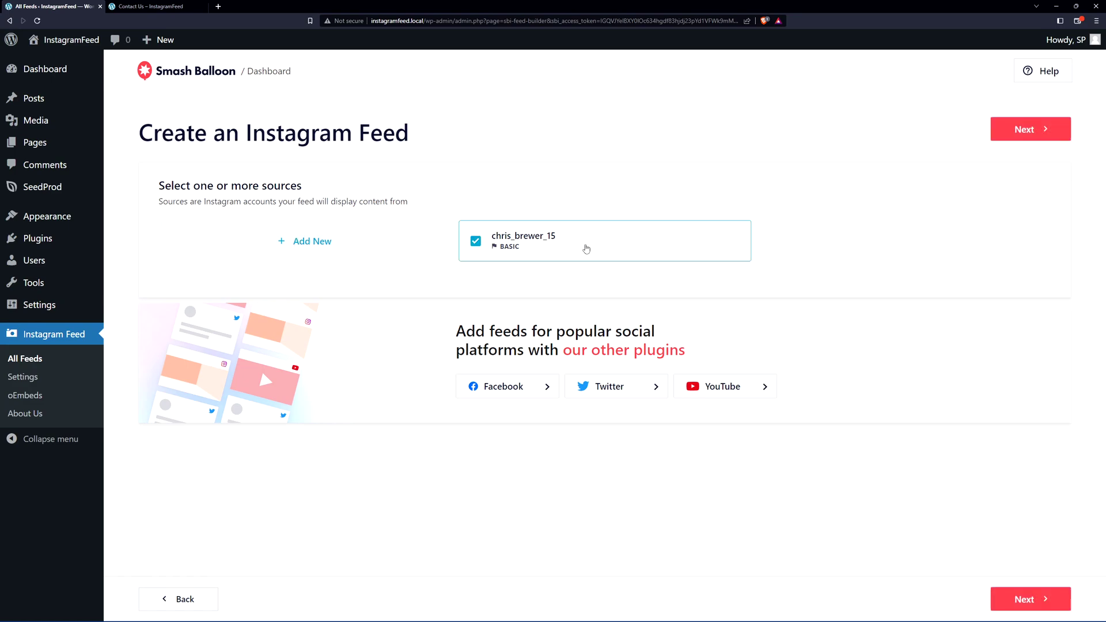
click(1015, 138)
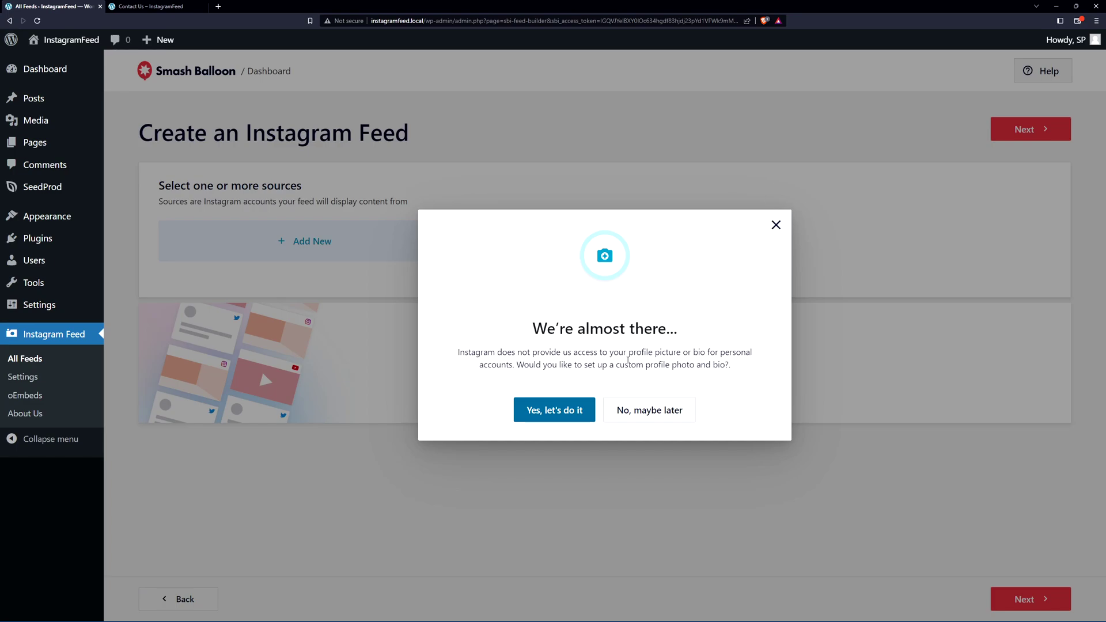
click(670, 415)
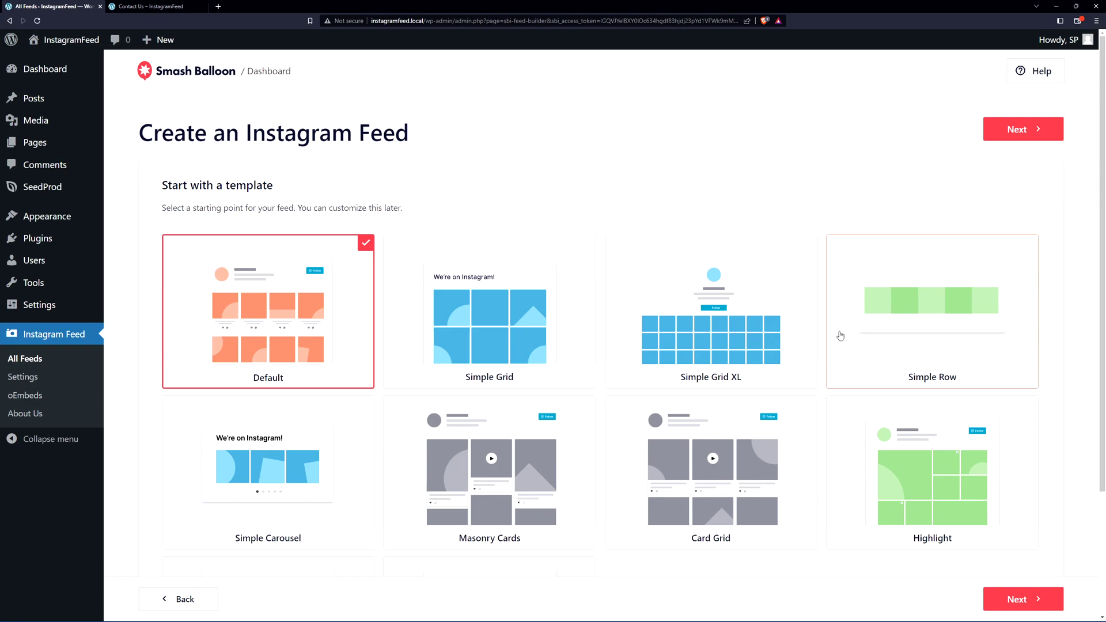
Step: Choose the Simple Carousel template and create the feed from it
scroll(829, 326, down, 3)
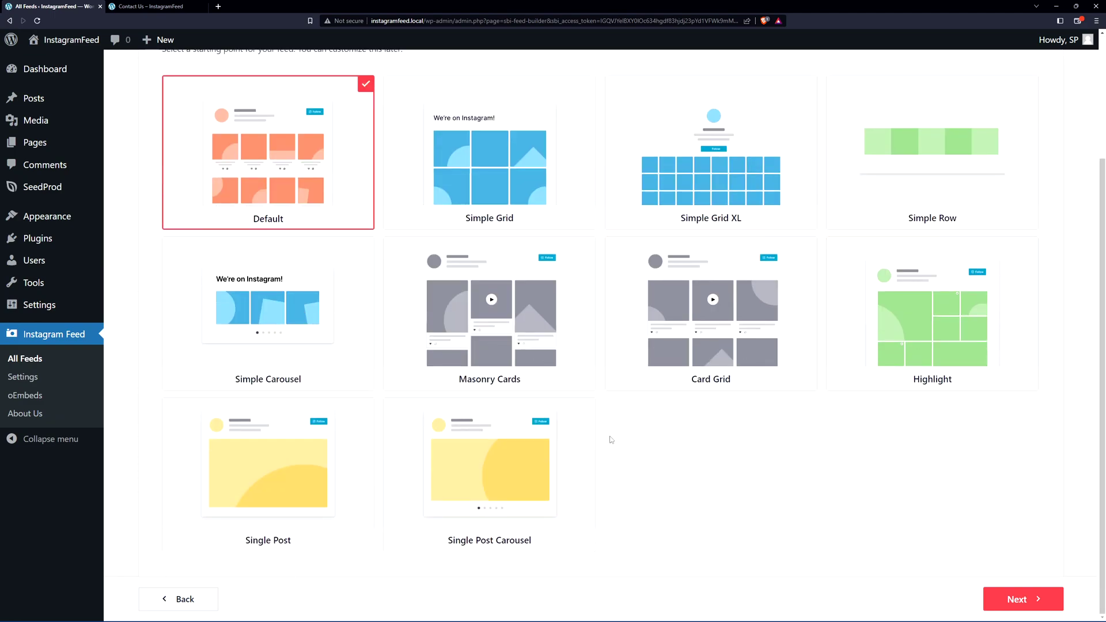
click(283, 306)
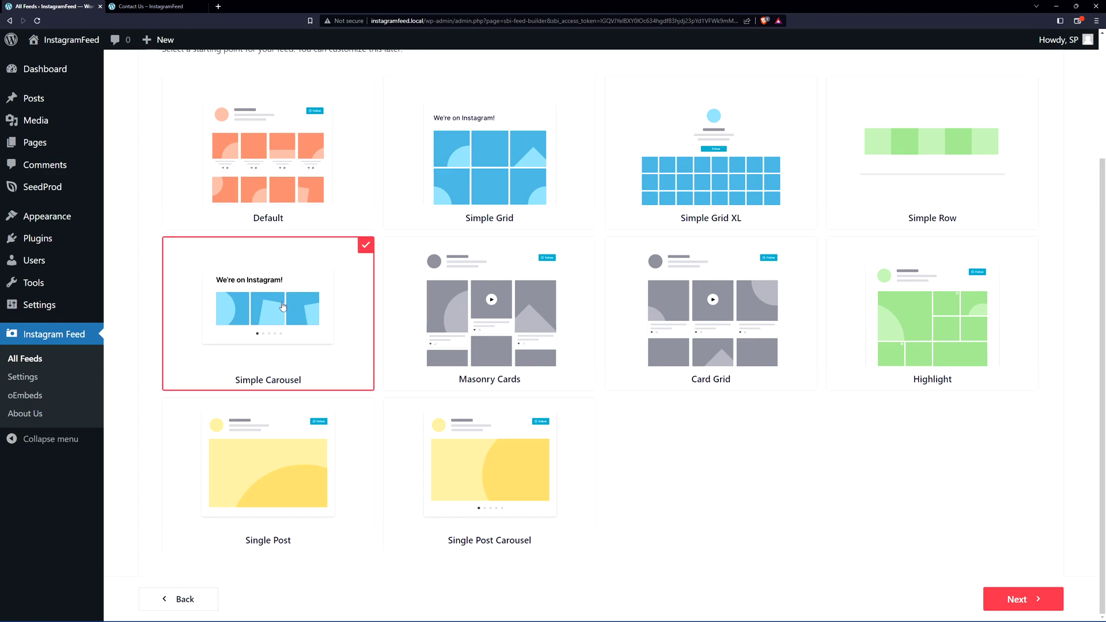
click(1021, 605)
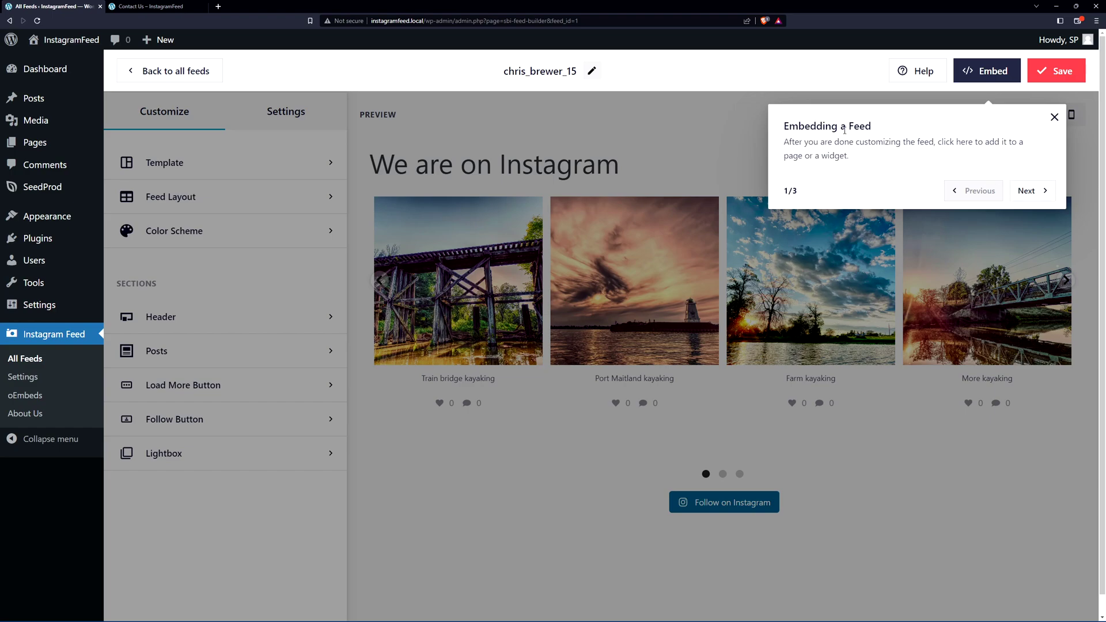
Step: Go through the three-part introduction to the feed editor and finish it
click(1027, 195)
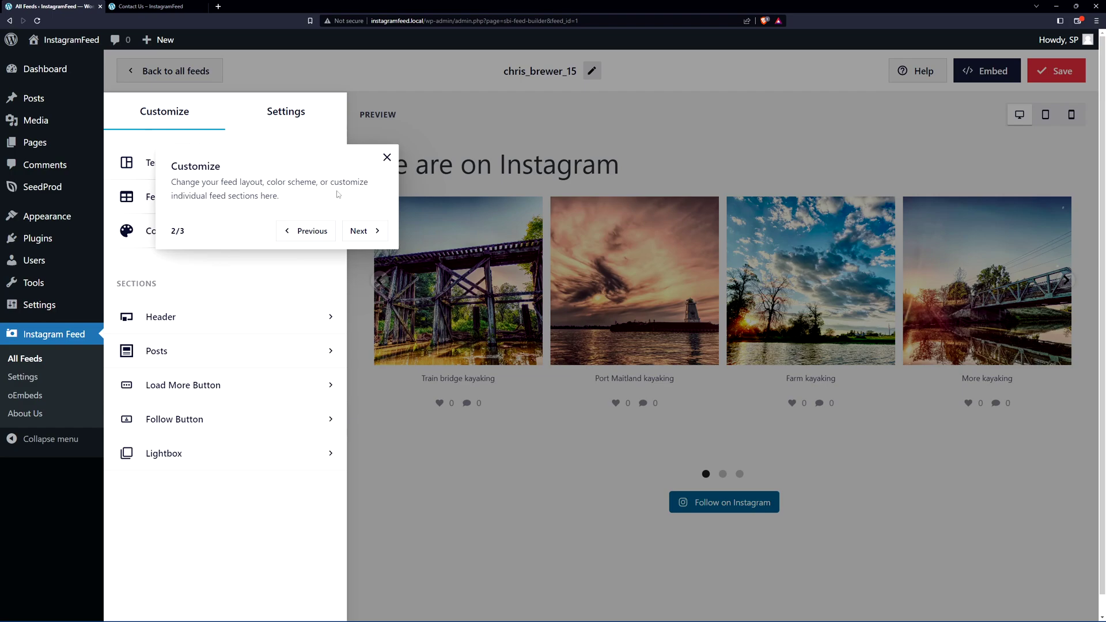
click(362, 232)
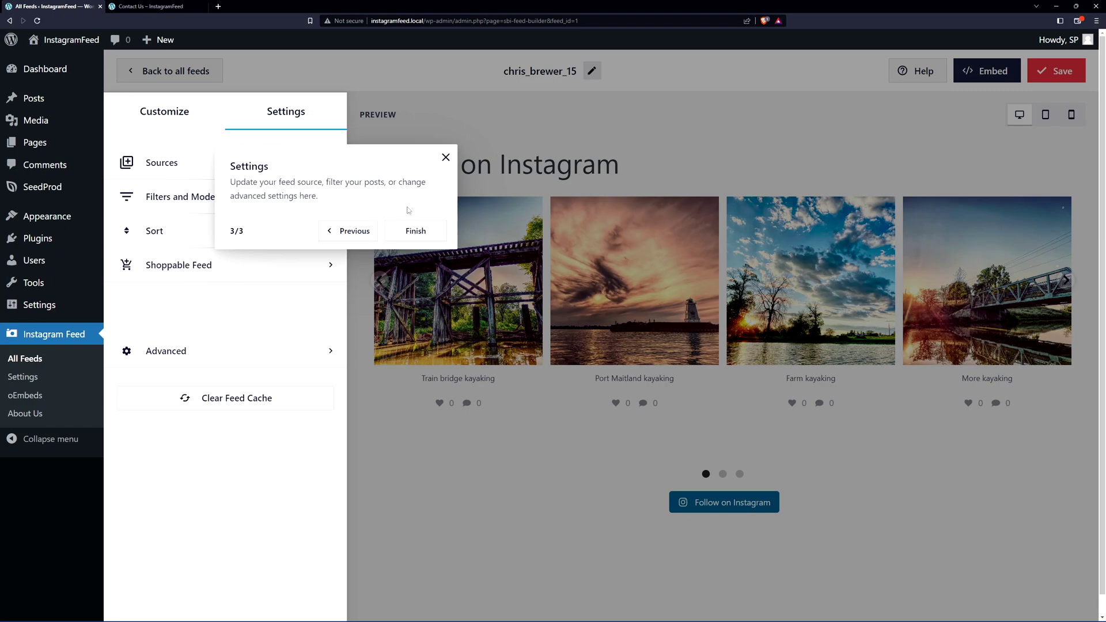
click(415, 230)
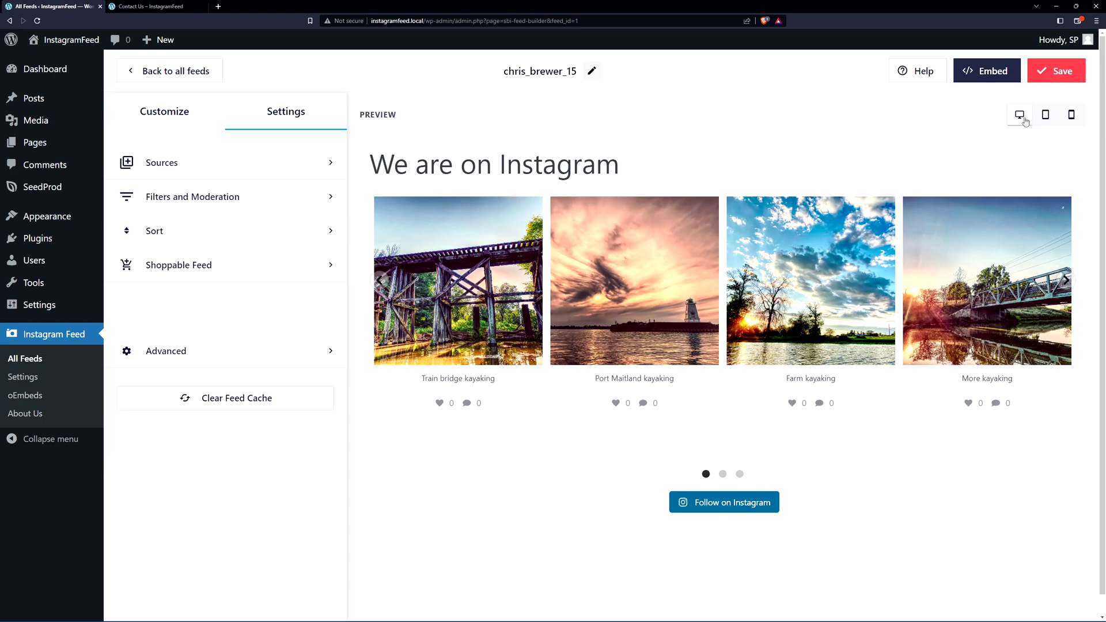
Step: Preview the feed in the tablet and mobile views, returning to the desktop view
click(1046, 115)
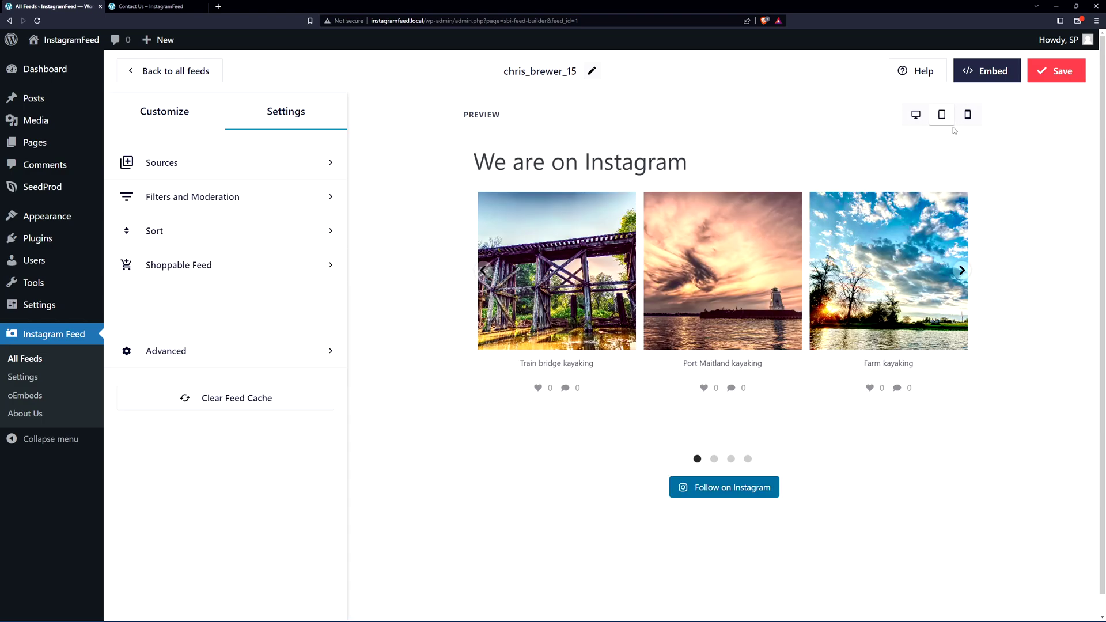
click(962, 115)
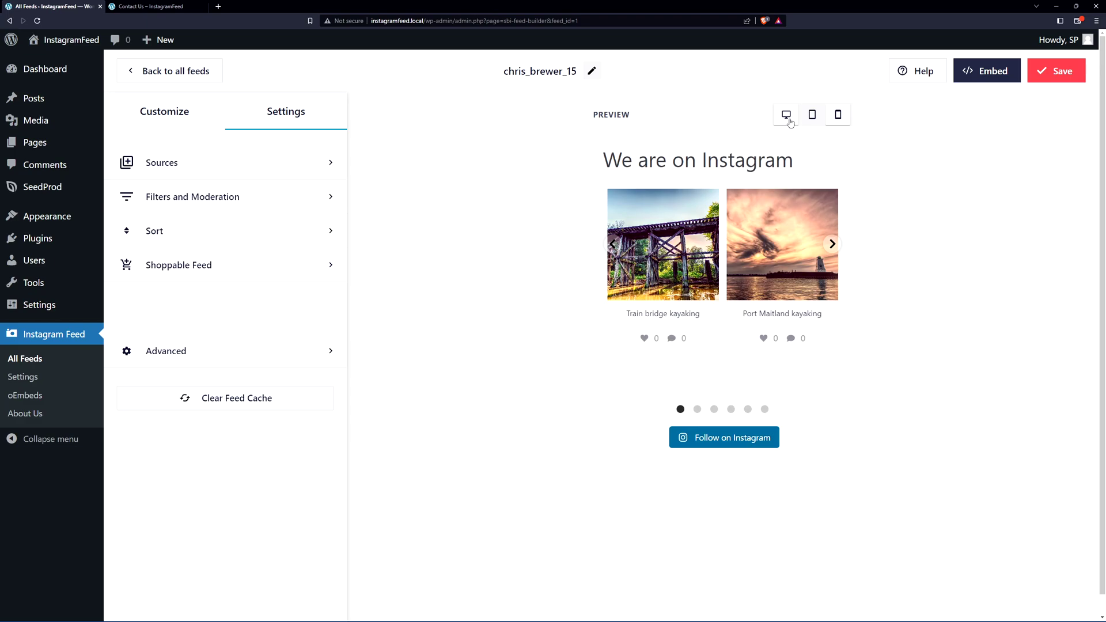
click(786, 114)
Step: Look over the feed's customization and settings categories and check which template it uses
click(165, 116)
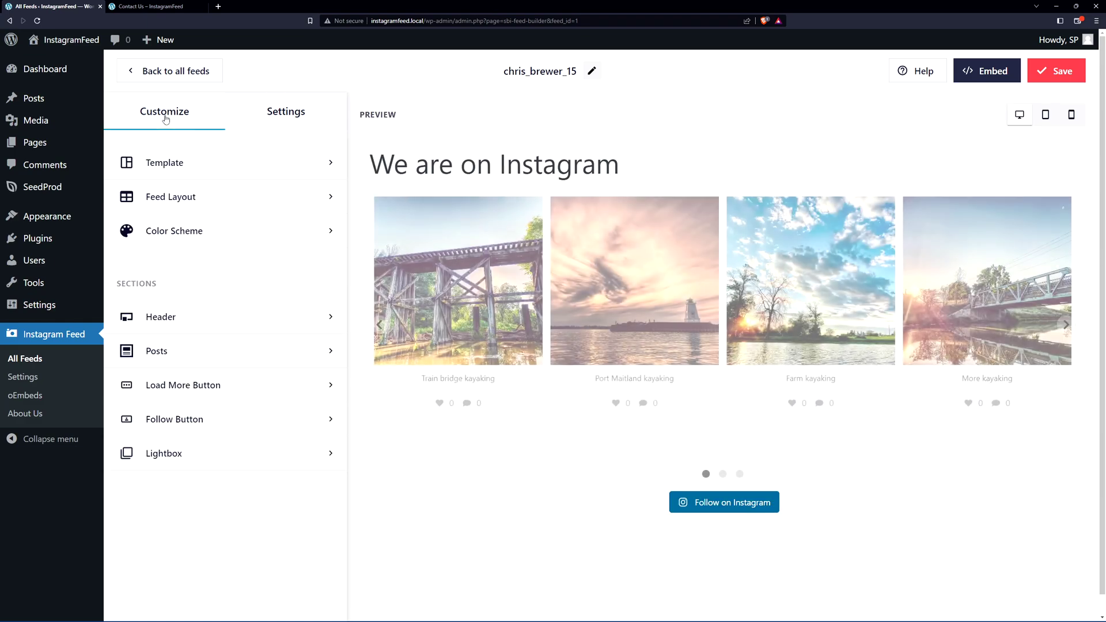
click(272, 112)
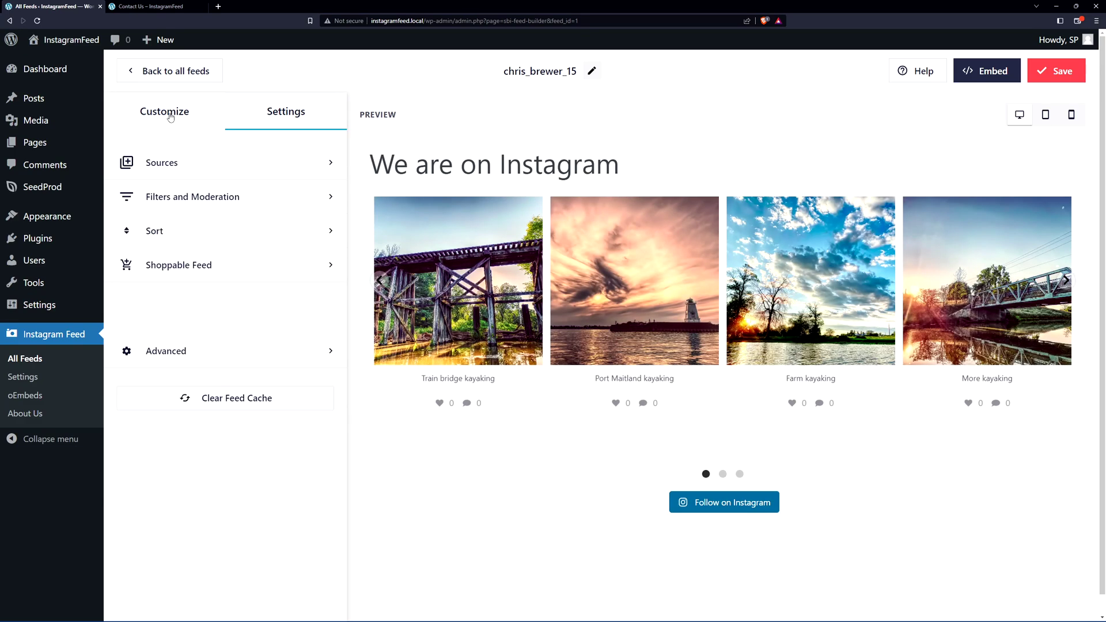
click(171, 115)
click(260, 164)
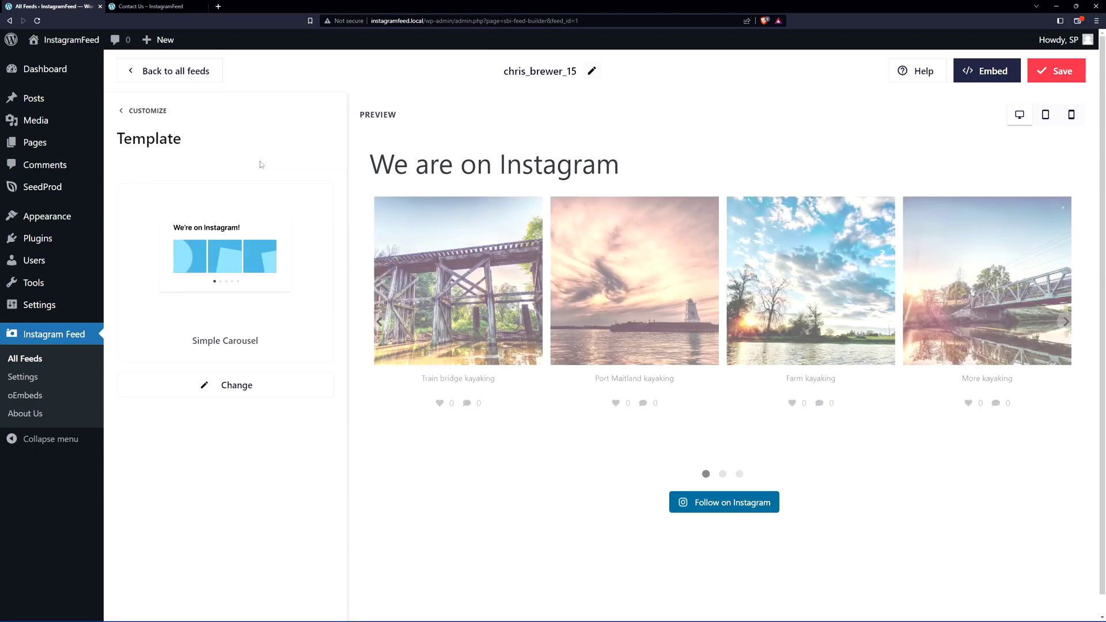
click(148, 110)
Step: Check the carousel's row and loop type choices in the feed layout and turn off pagination
click(219, 198)
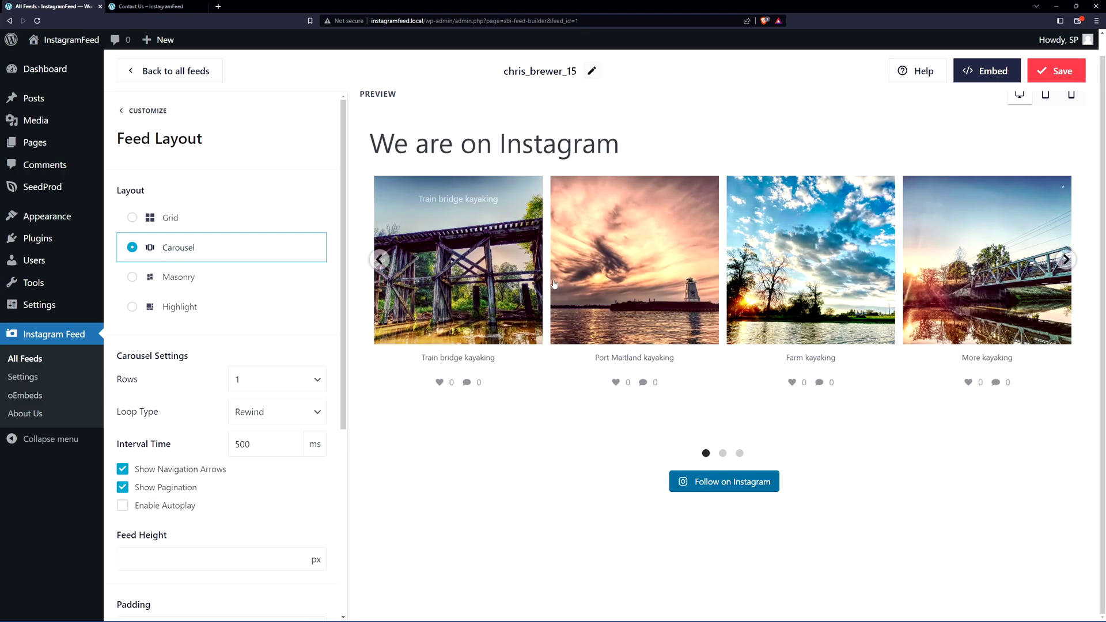
scroll(172, 282, down, 2)
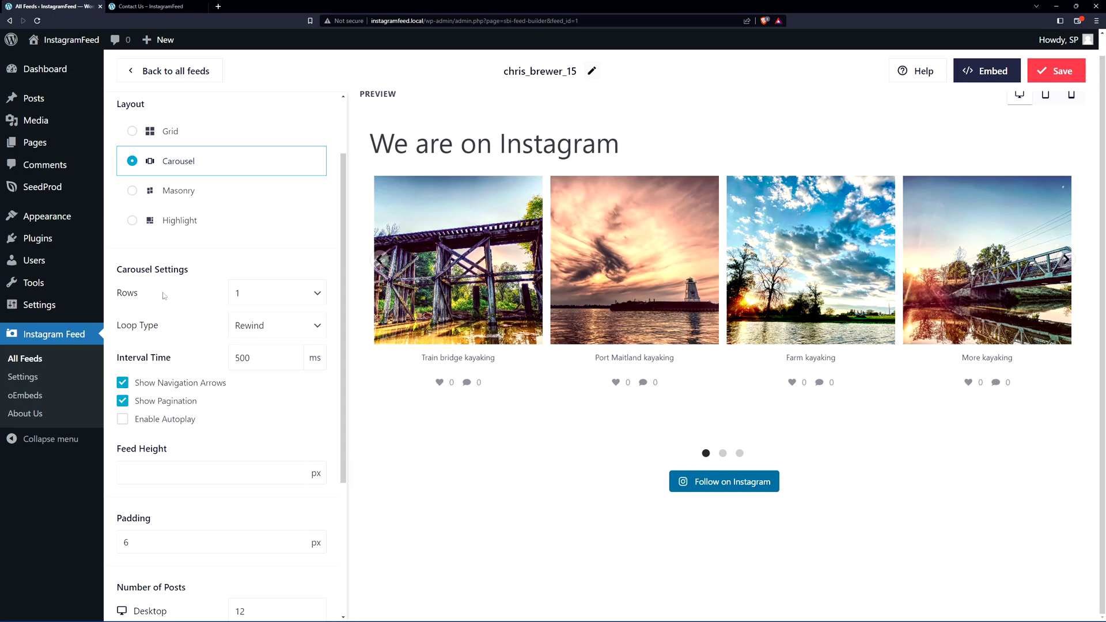
click(271, 295)
click(211, 295)
click(257, 330)
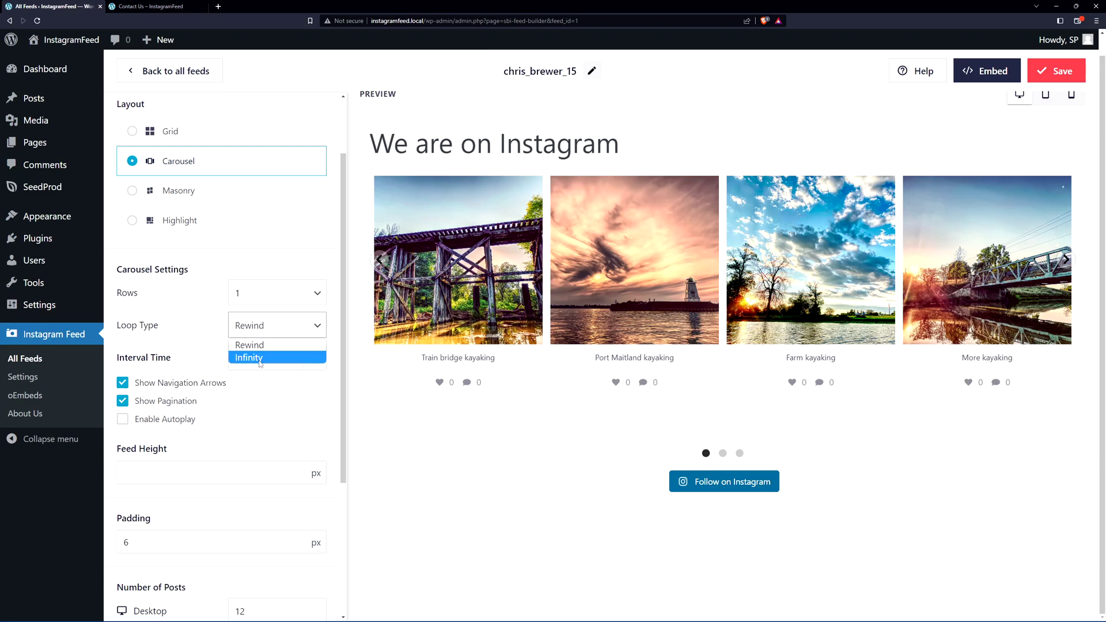
click(193, 323)
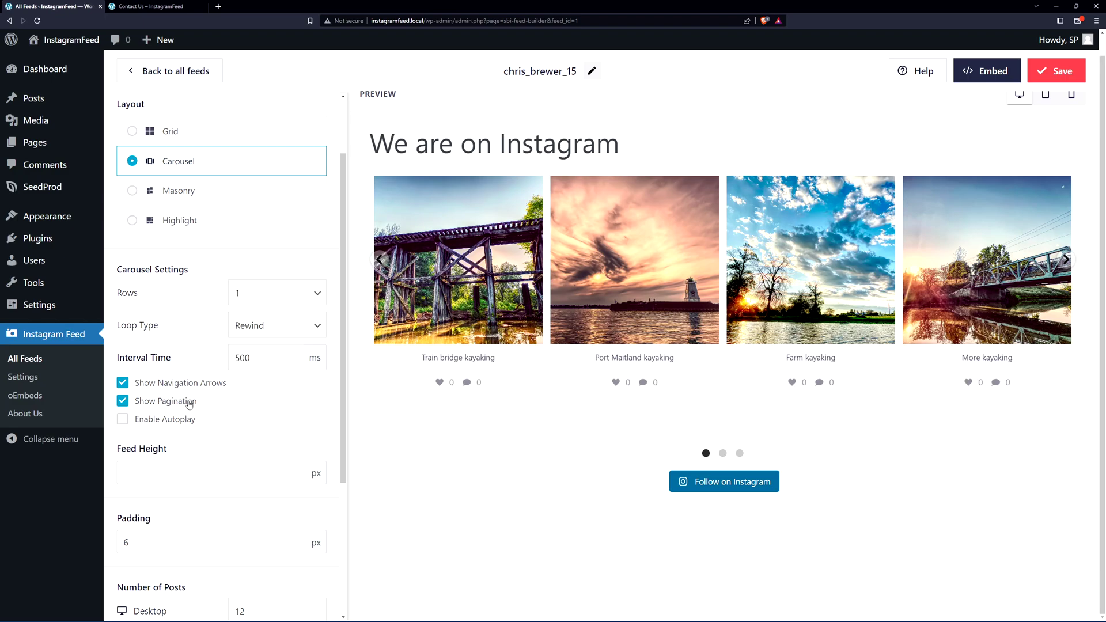
click(123, 401)
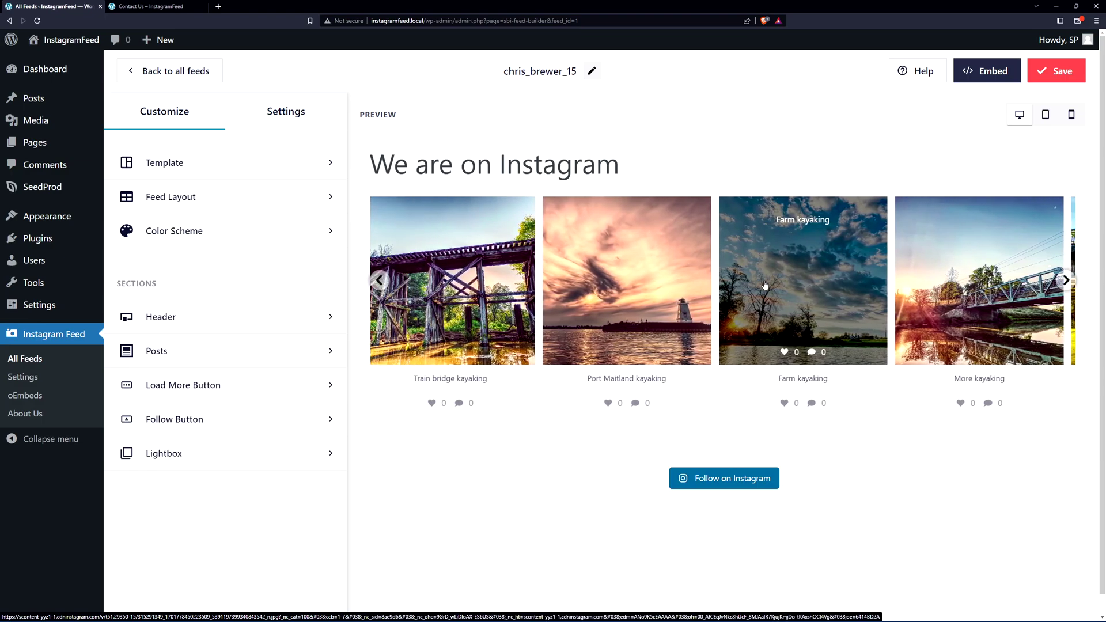
Step: Set the feed layout's desktop columns to 5 and return to the customization overview
click(170, 196)
scroll(173, 359, down, 2)
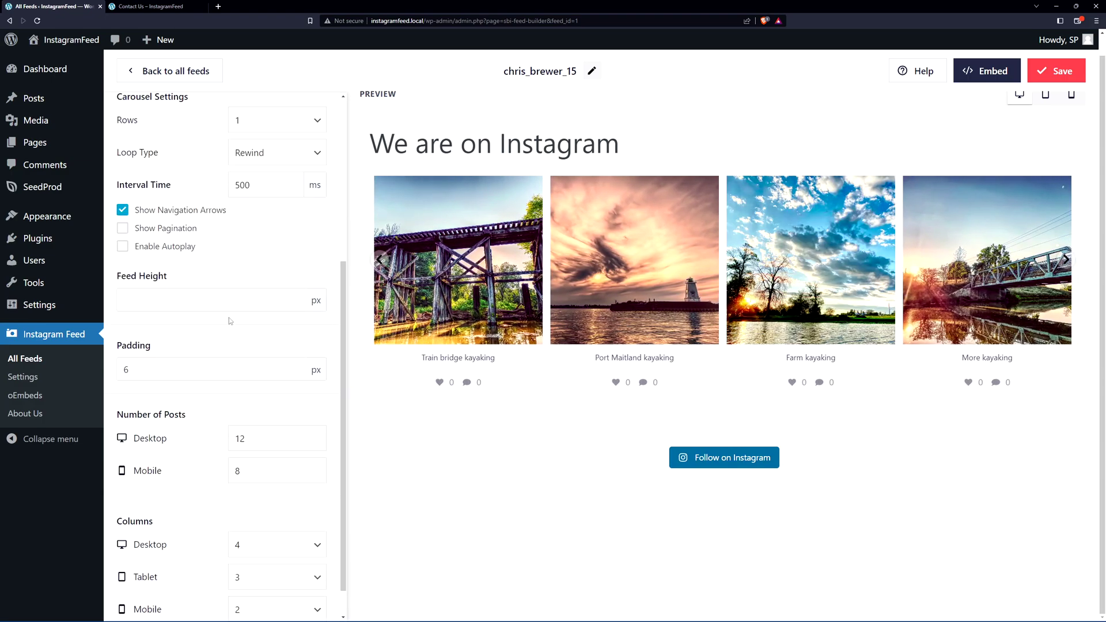
scroll(230, 320, down, 1)
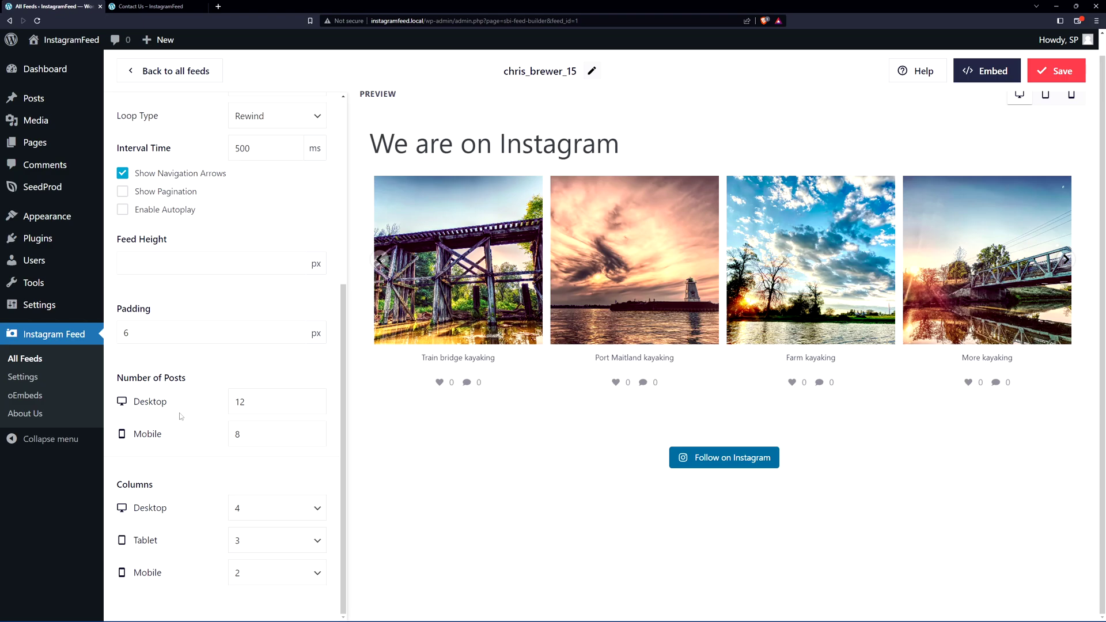
click(283, 516)
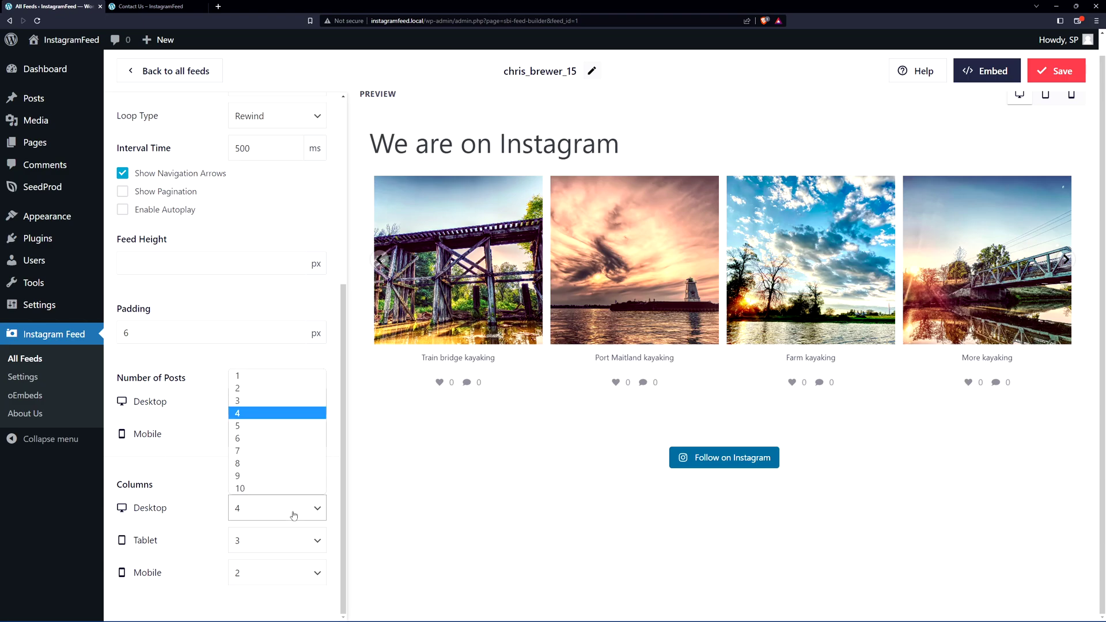
click(263, 424)
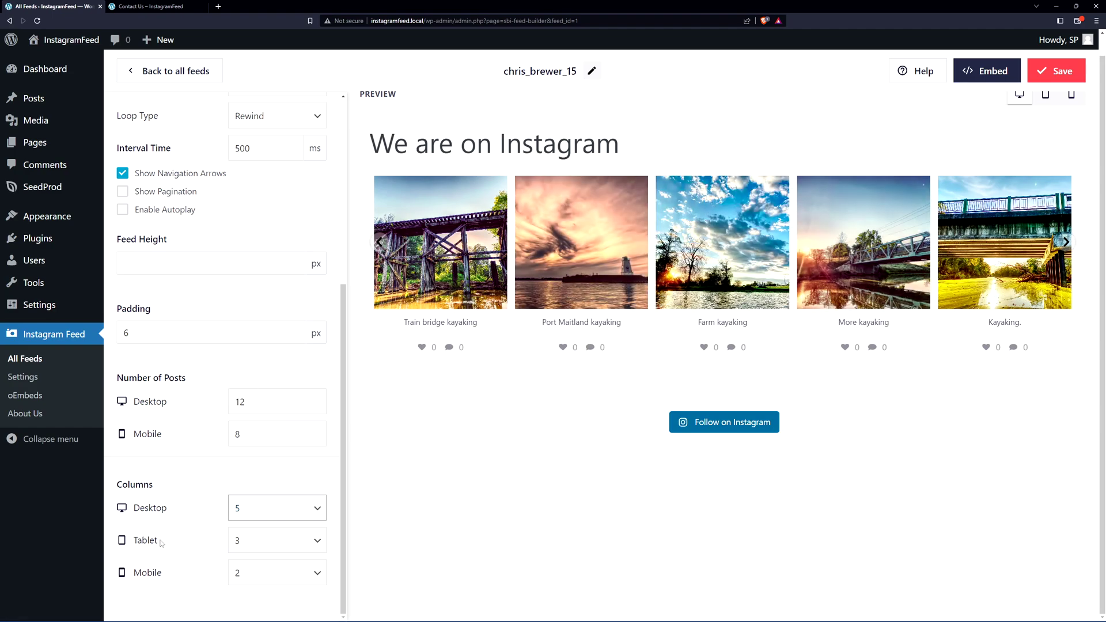
scroll(179, 482, up, 5)
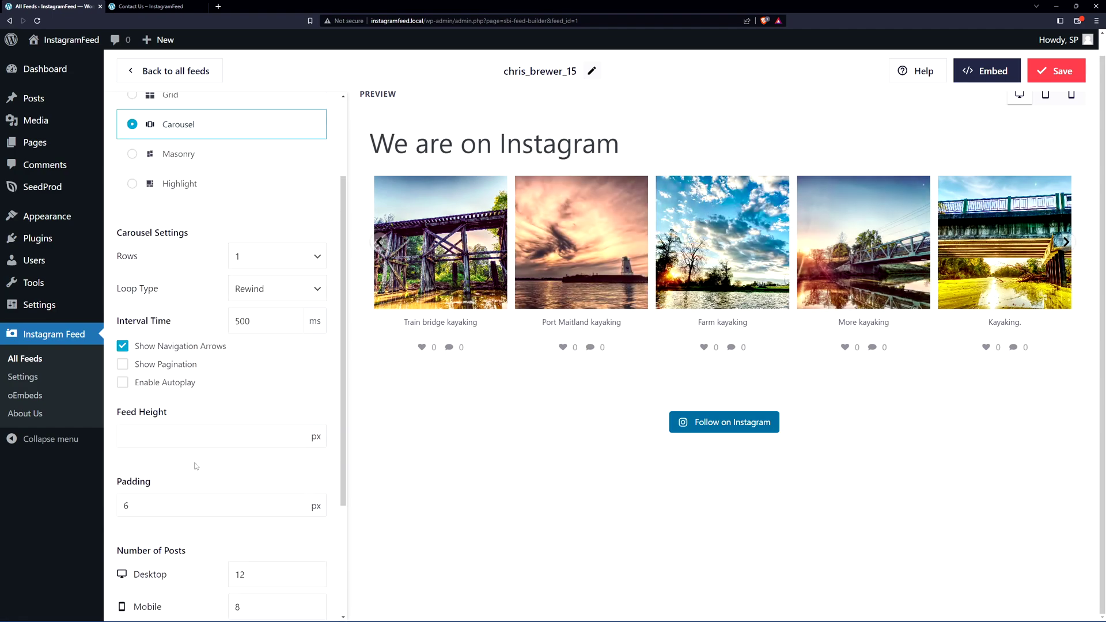
click(150, 113)
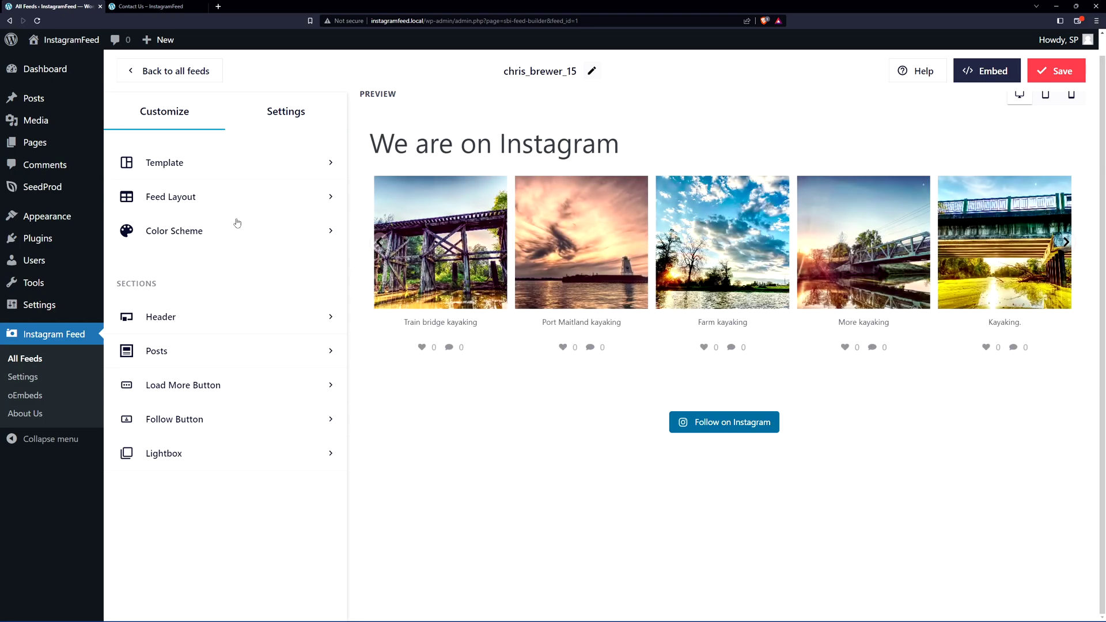
Step: Try the Light, Dark and Custom color schemes on the feed and restore Inherit from Theme
click(180, 231)
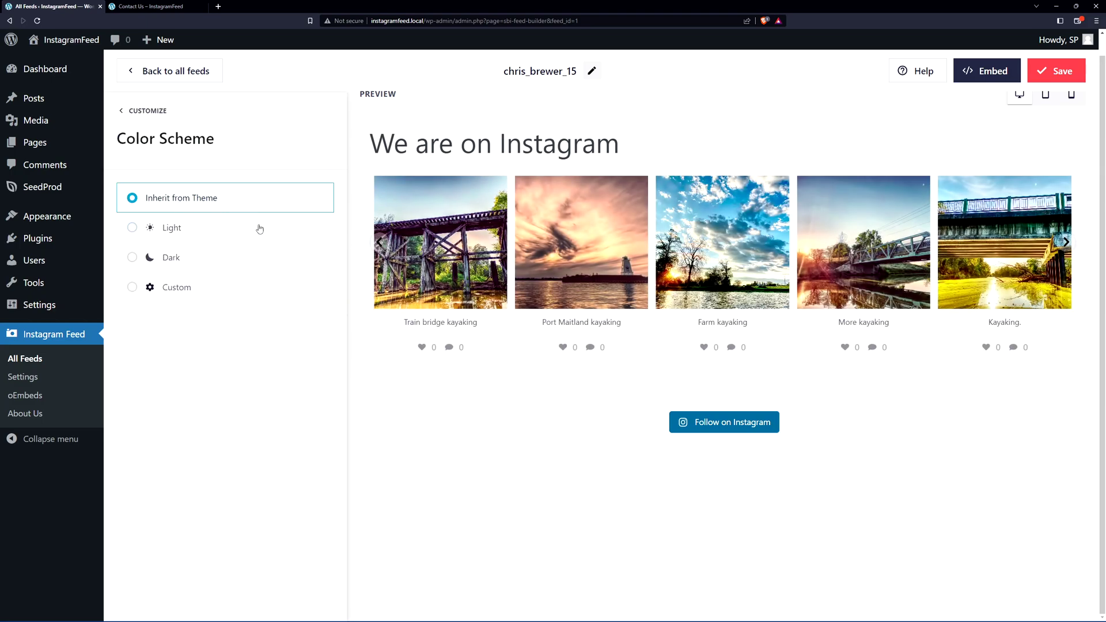
click(178, 230)
click(171, 257)
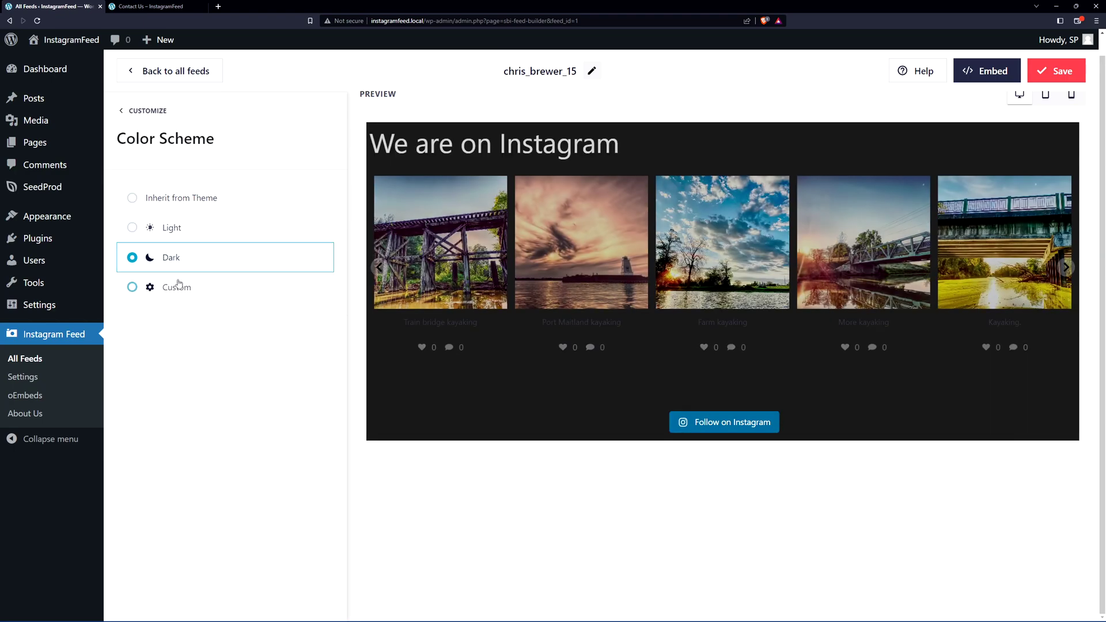
click(176, 287)
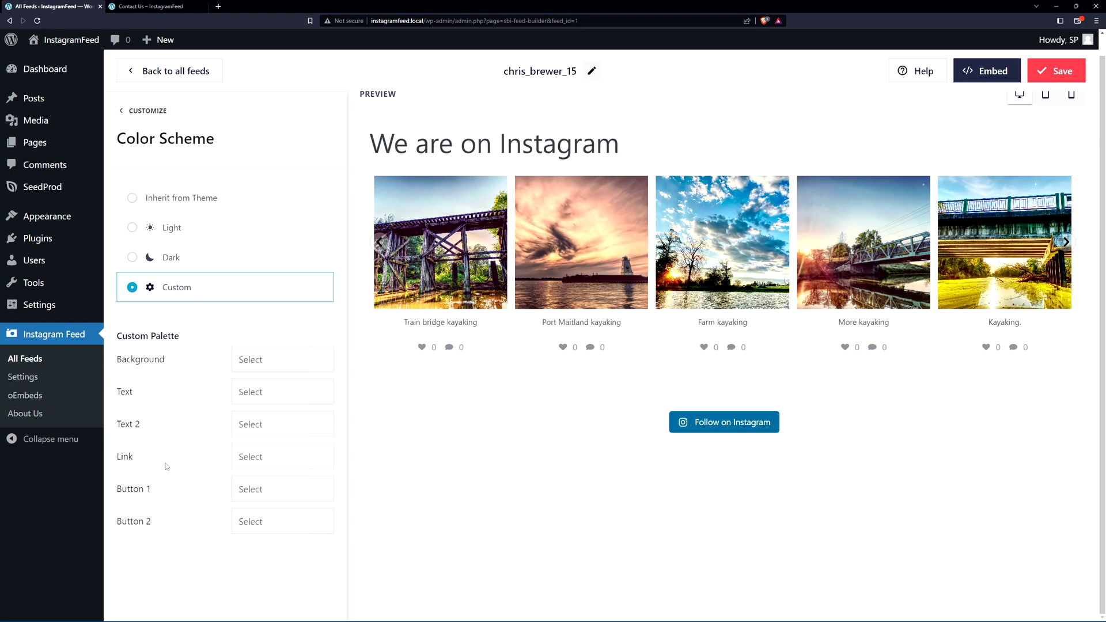
click(171, 203)
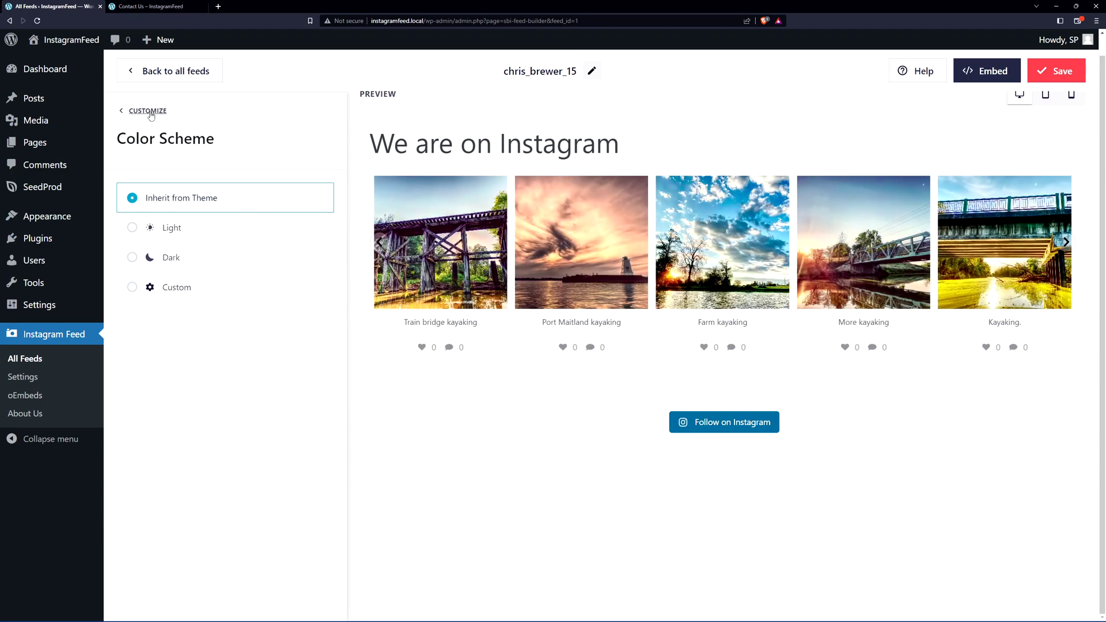
click(146, 111)
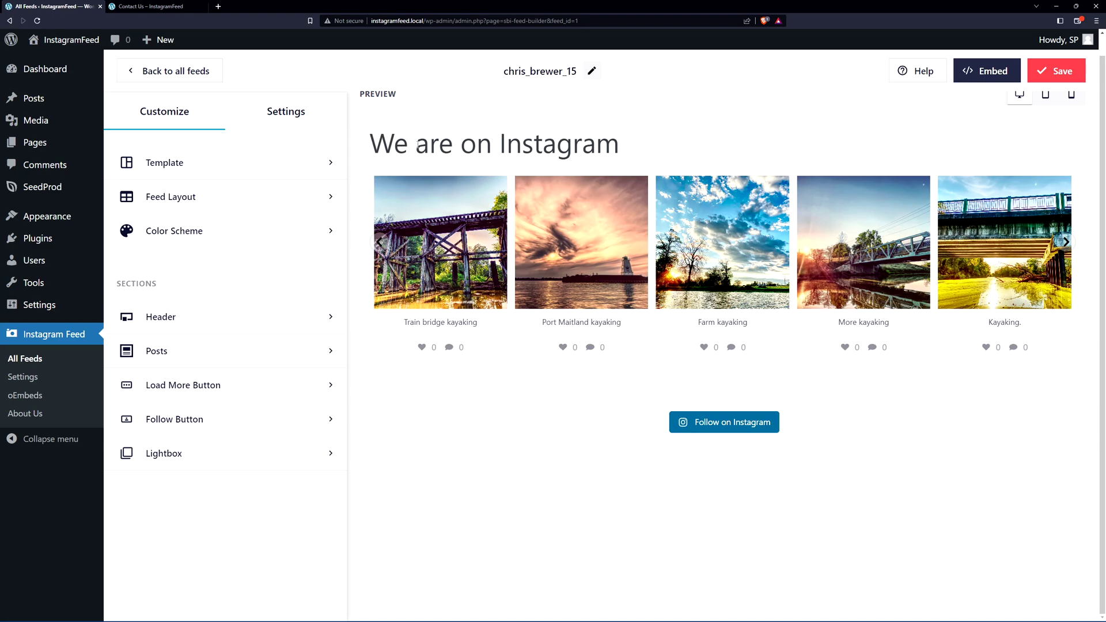
Step: Check the Instagram heading on the site's Contact page and return to the feed editor
click(151, 6)
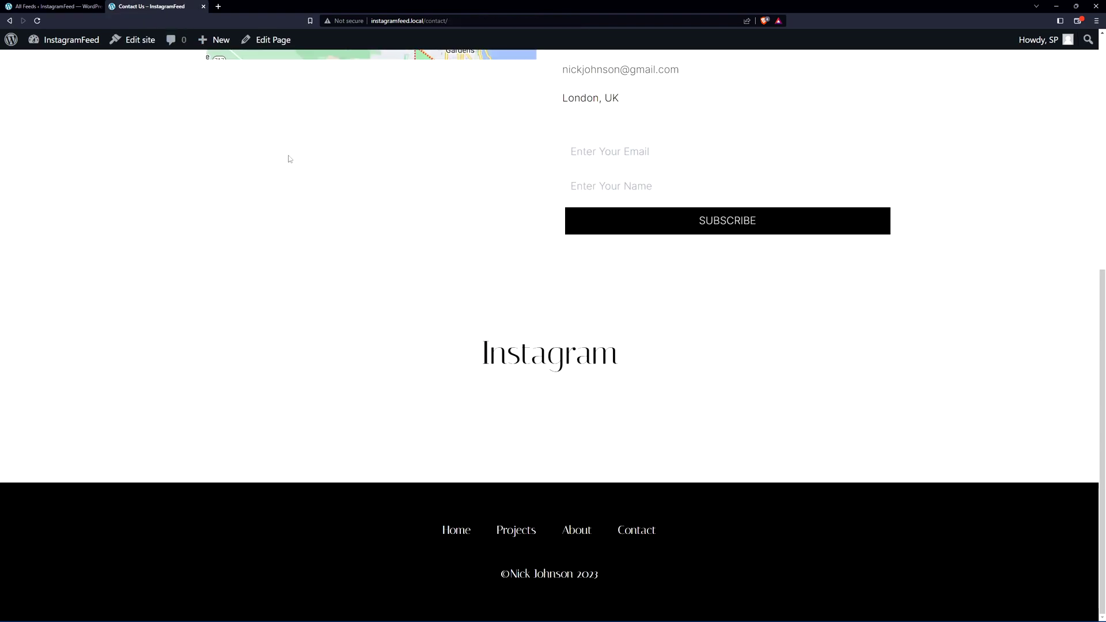
drag(454, 353, 641, 363)
click(641, 363)
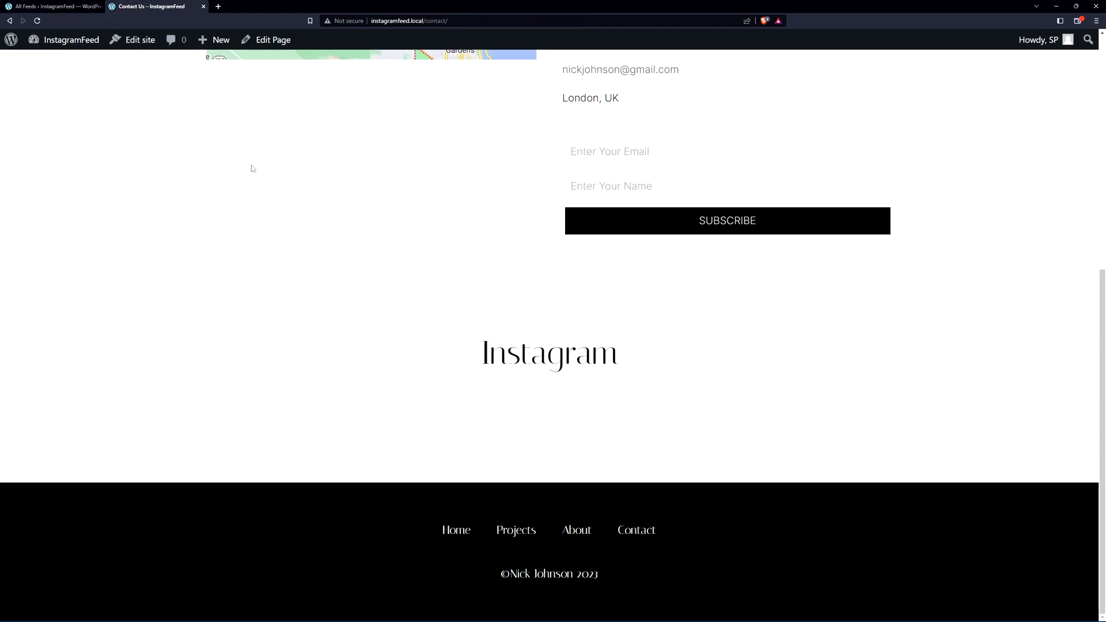
click(80, 11)
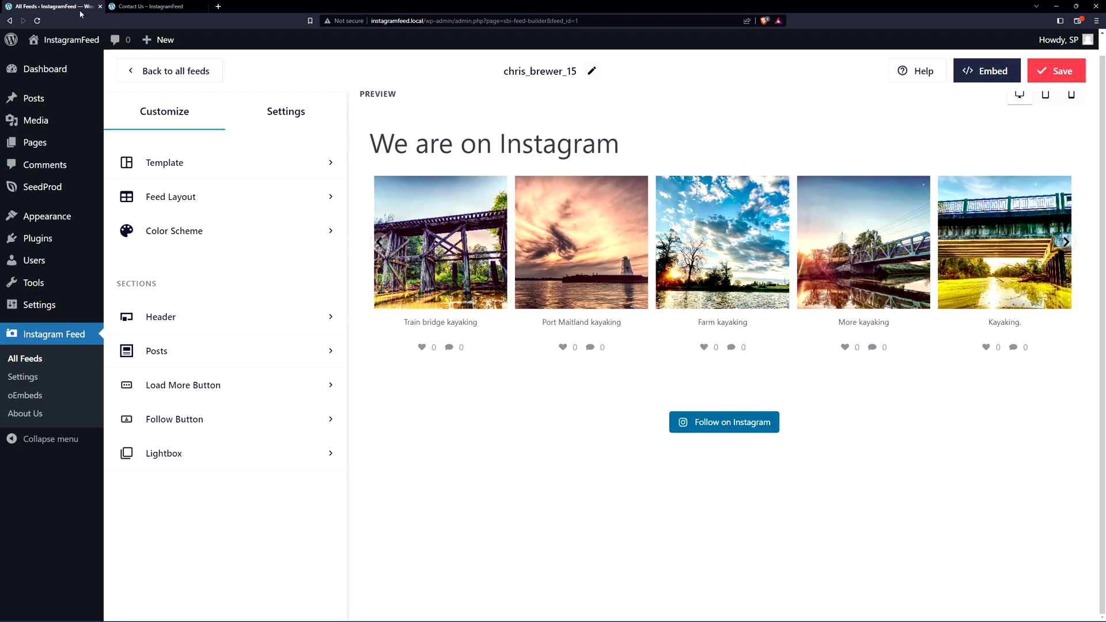
Step: Disable the feed's header and return to the customization overview
click(163, 323)
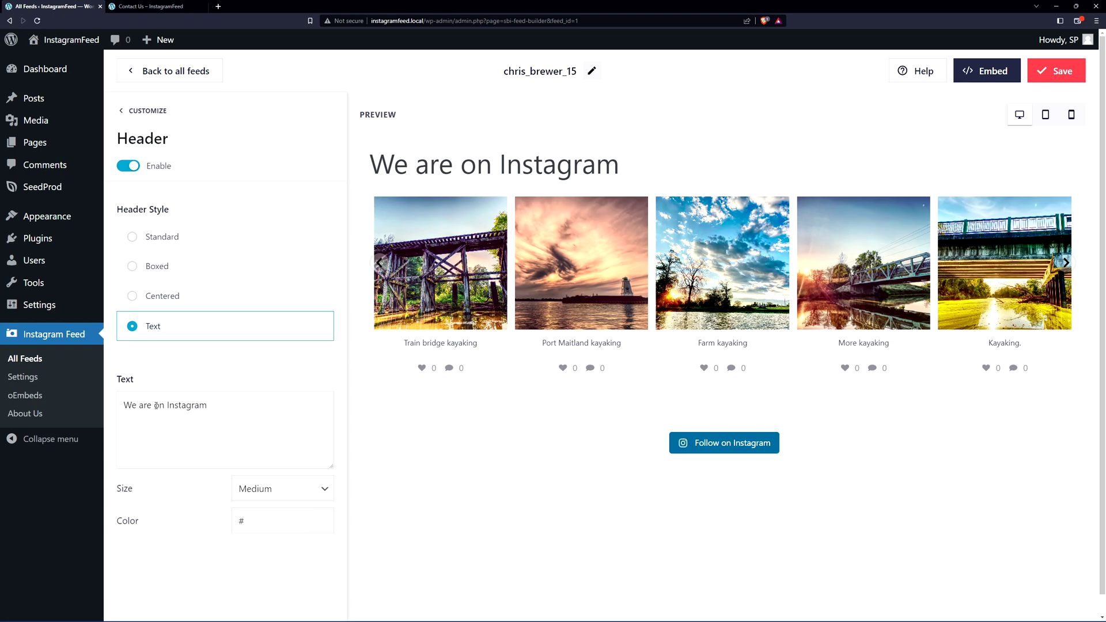
click(131, 168)
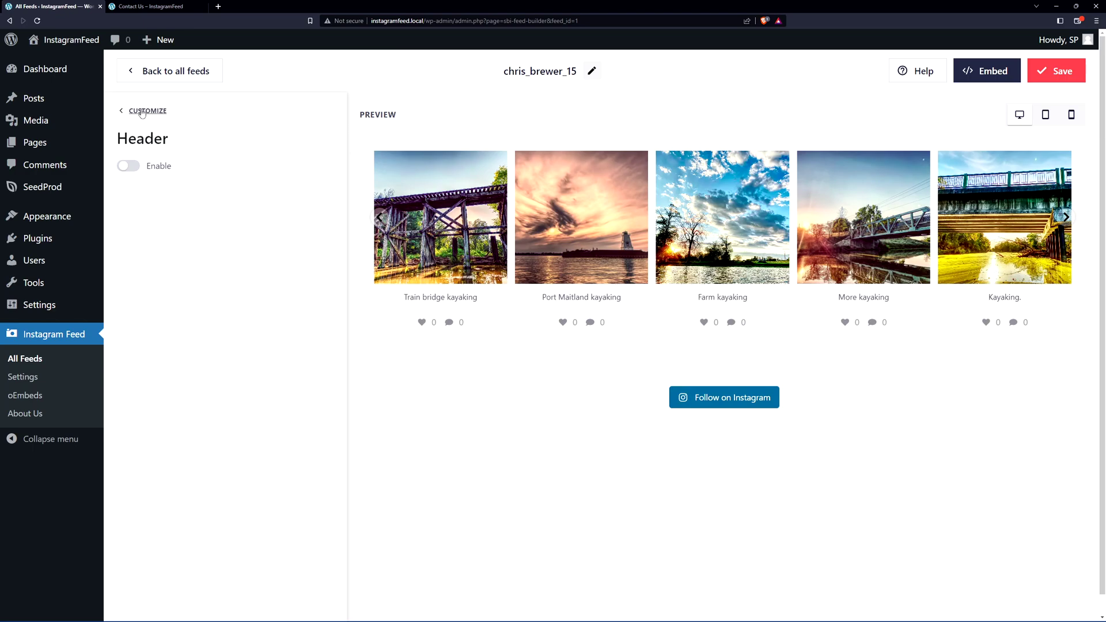
click(151, 111)
Step: Try the Boxed post type in the post style settings and switch back to Regular
click(164, 352)
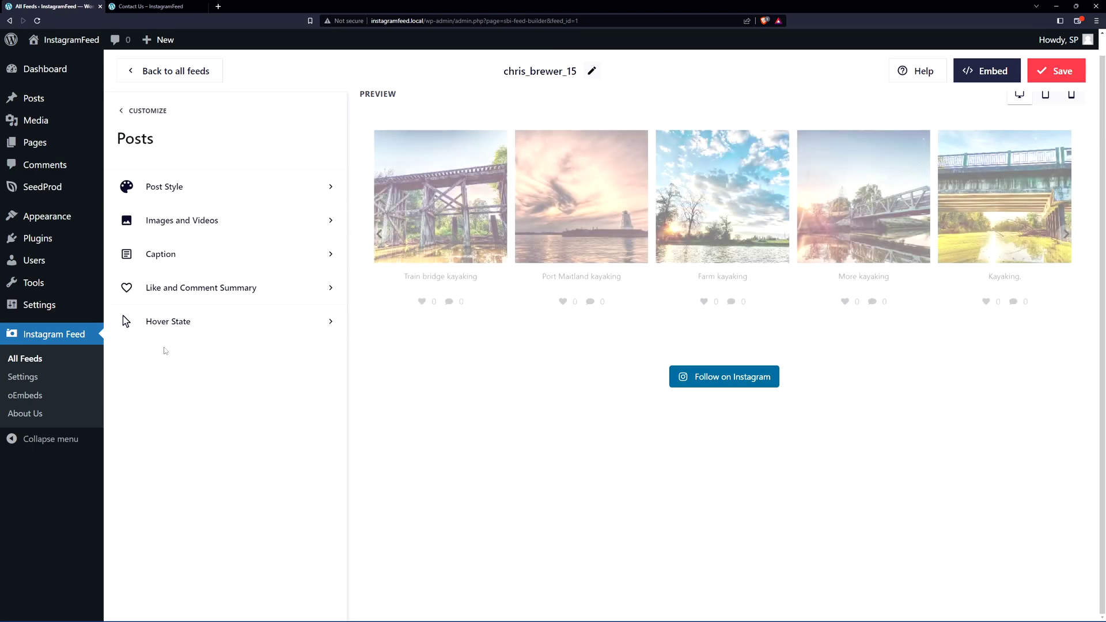
click(190, 192)
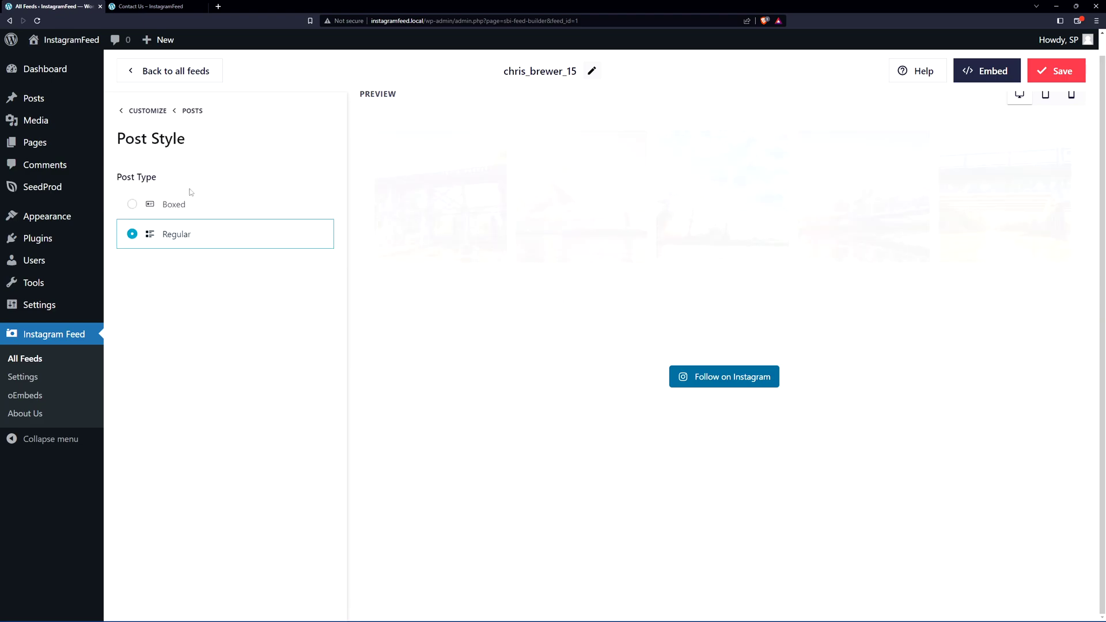
click(133, 204)
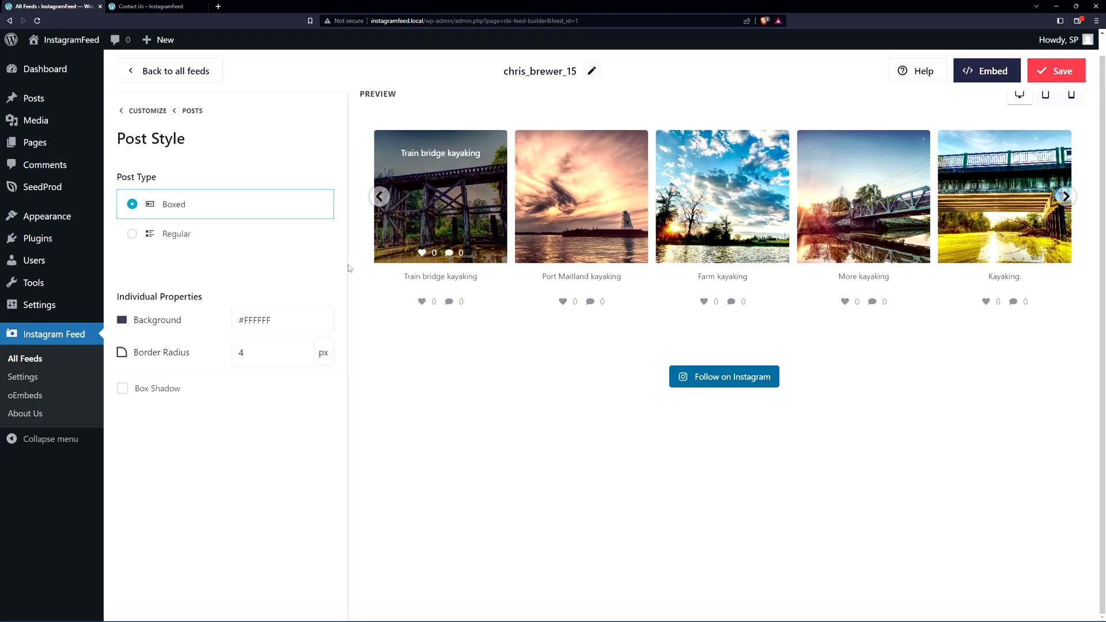
click(132, 233)
click(192, 111)
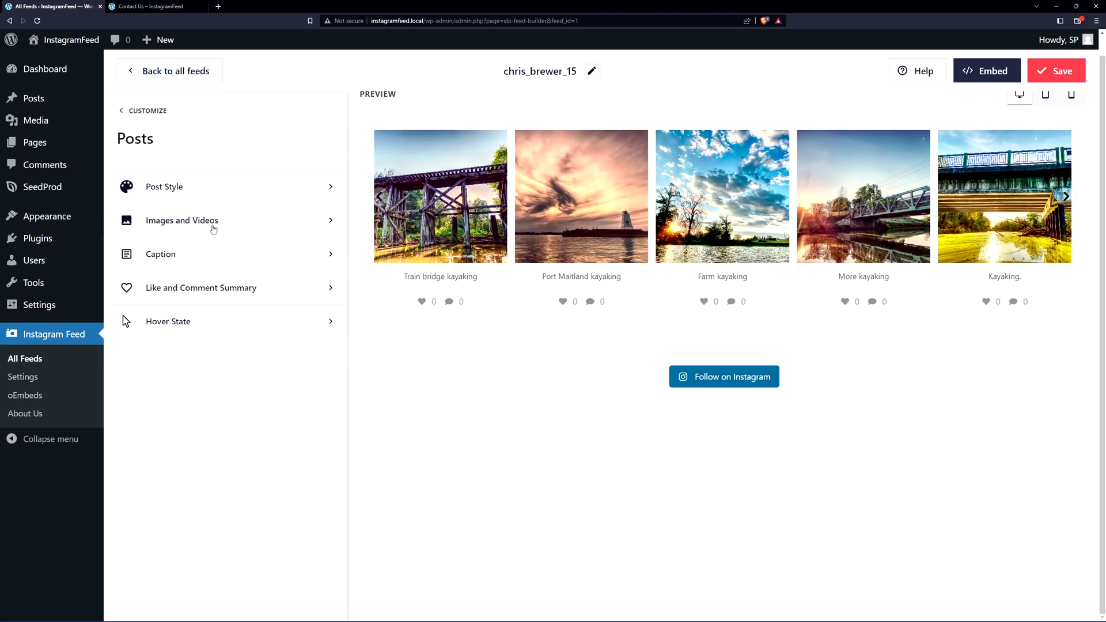
Step: Check the posts' Images and Videos options and set the caption text size to 15px
click(212, 222)
click(194, 255)
click(183, 260)
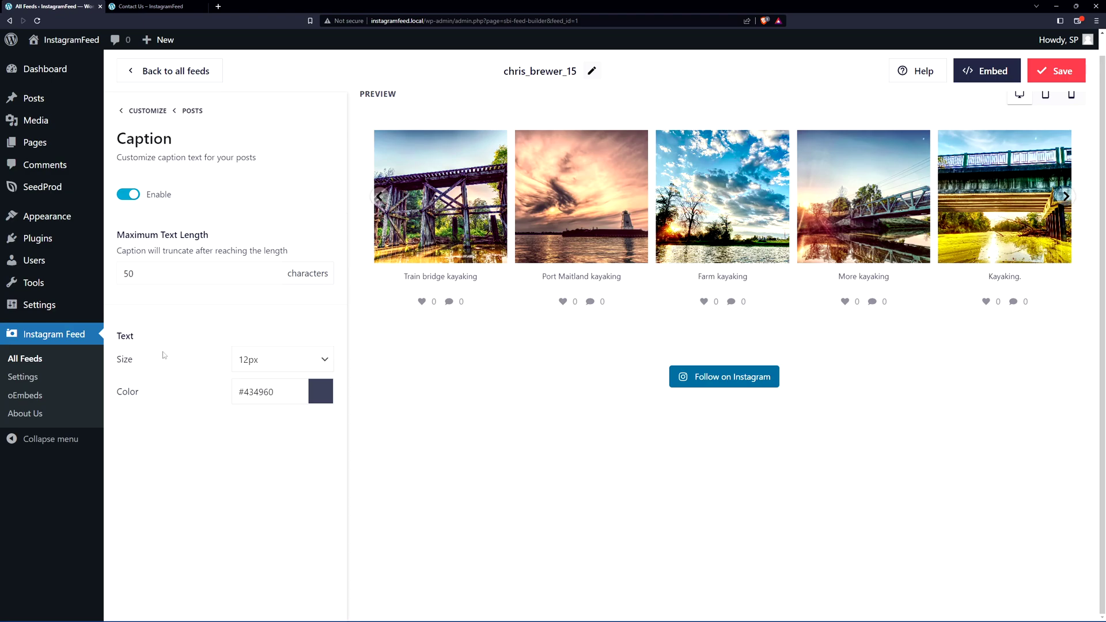
click(317, 358)
click(298, 447)
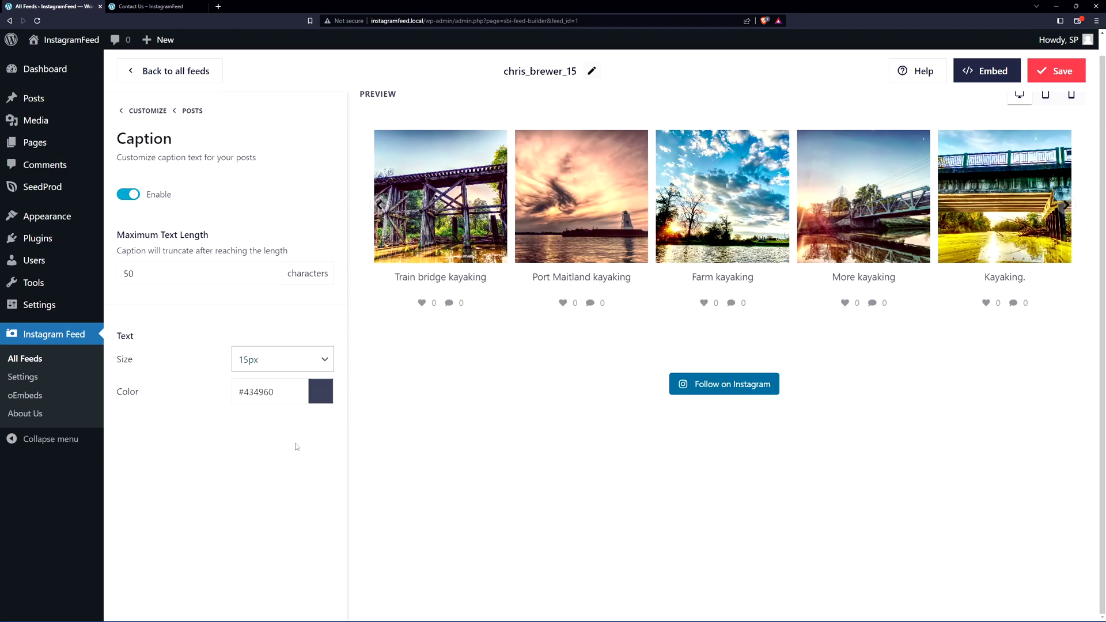
Step: Set the caption text color to #1F4EFF and disable the captions below the posts
click(320, 399)
click(304, 412)
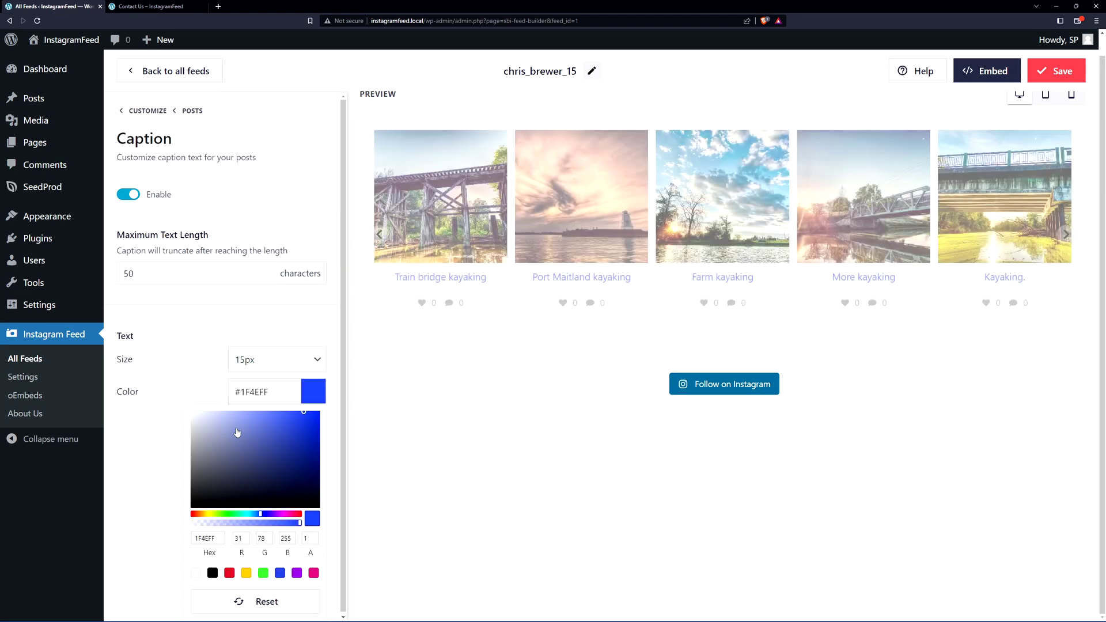
click(156, 436)
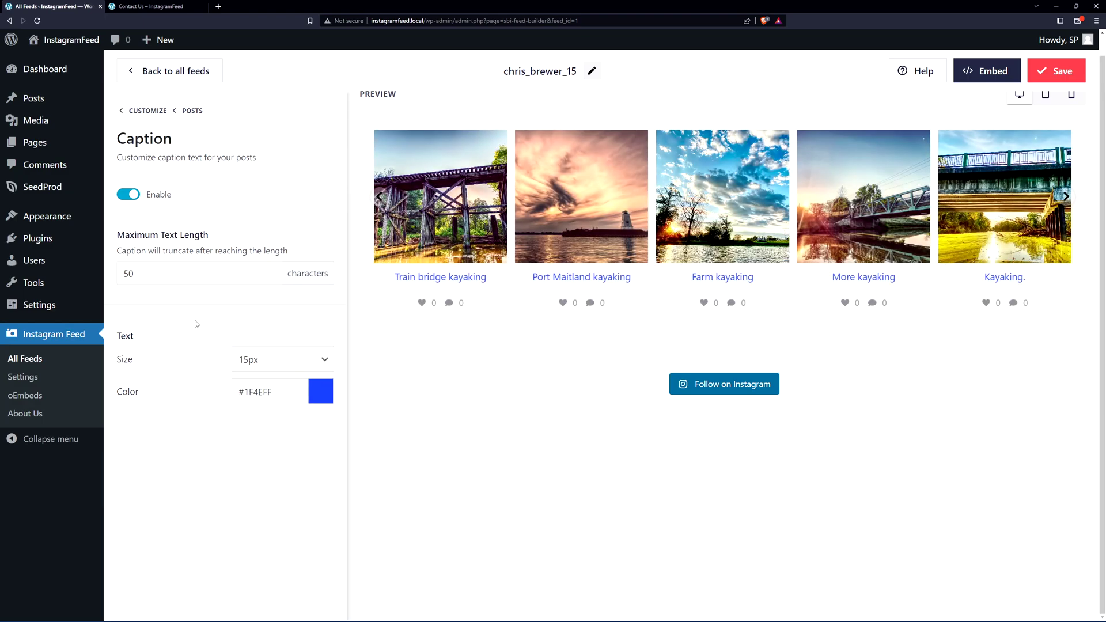
click(131, 197)
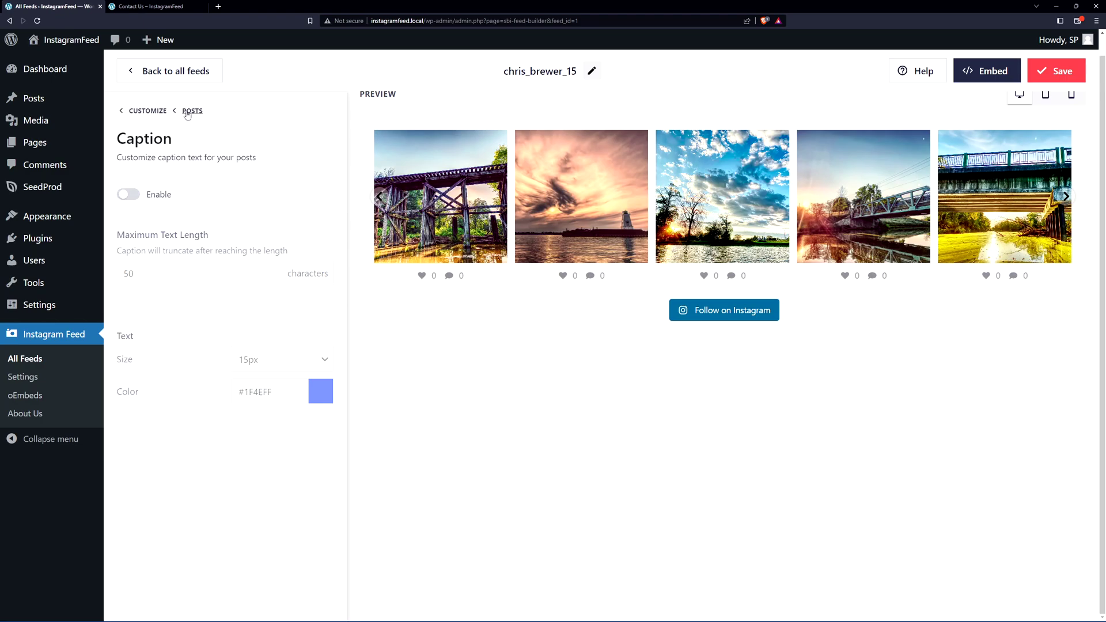
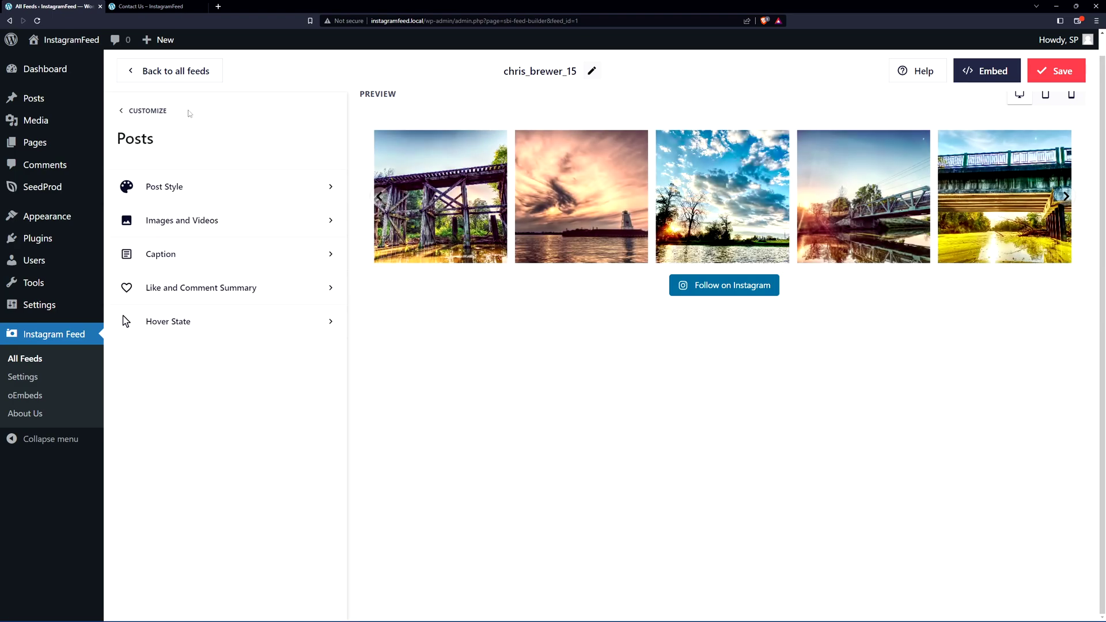
Step: Open the posts' Hover State settings and bring up the color picker for the hover background
click(174, 324)
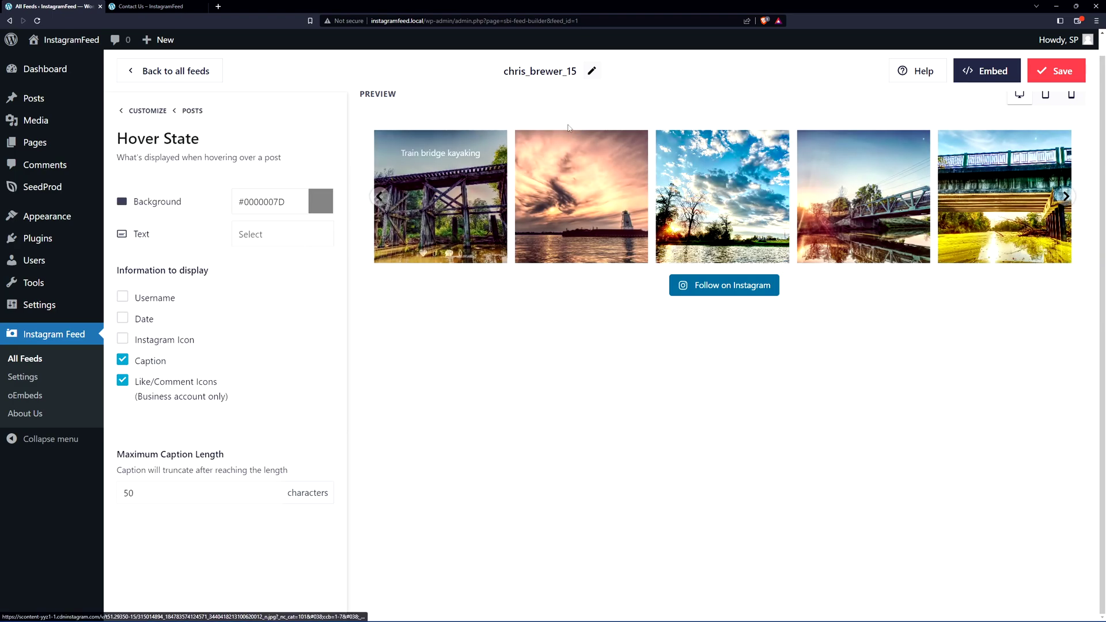
mouse_move(580, 158)
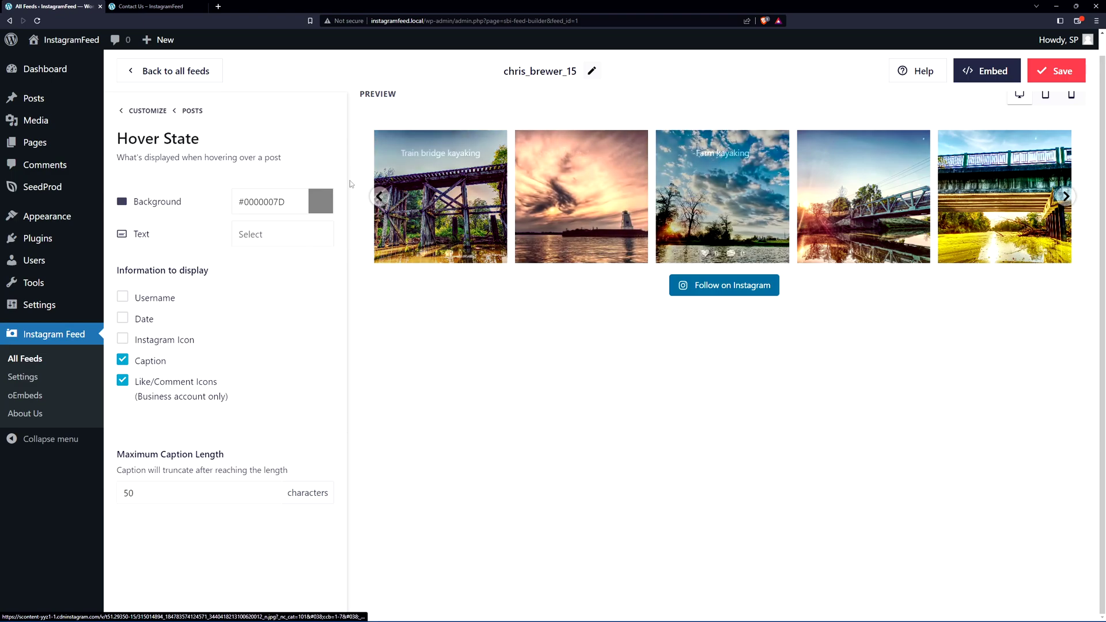
click(315, 204)
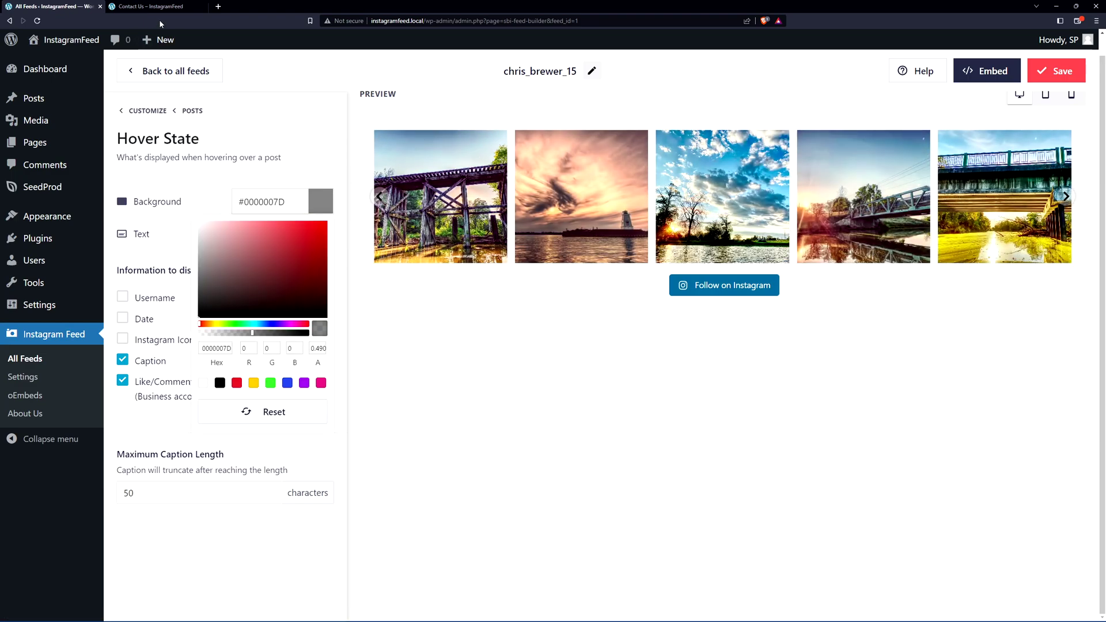
Step: Review the live Contact page's colors and design, and return to the feed editor
click(156, 7)
scroll(816, 308, up, 7)
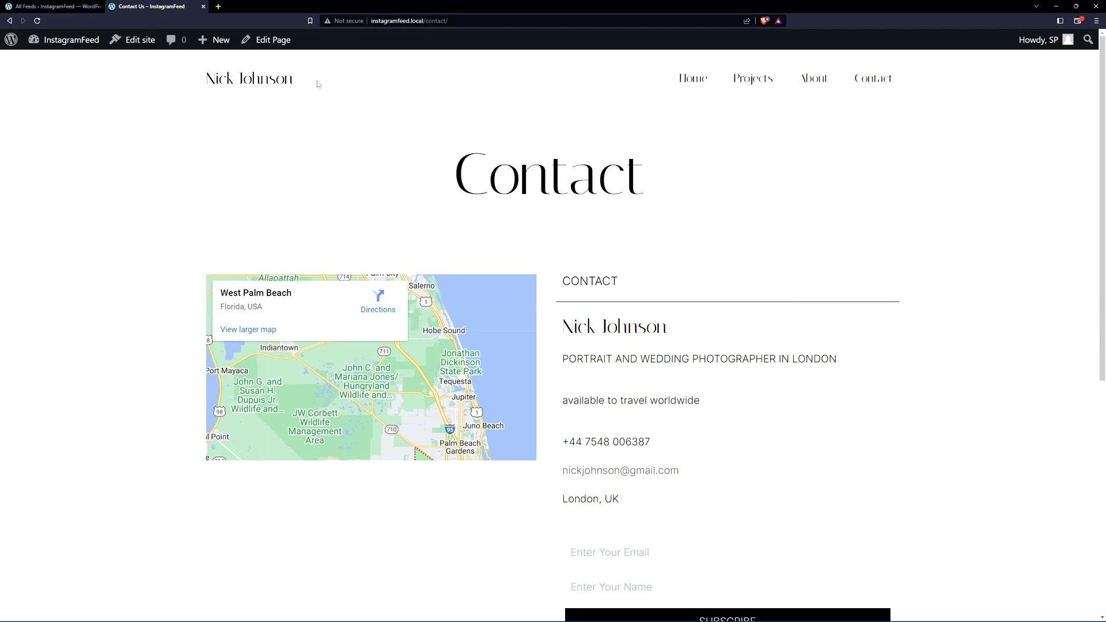
scroll(691, 276, down, 7)
click(54, 6)
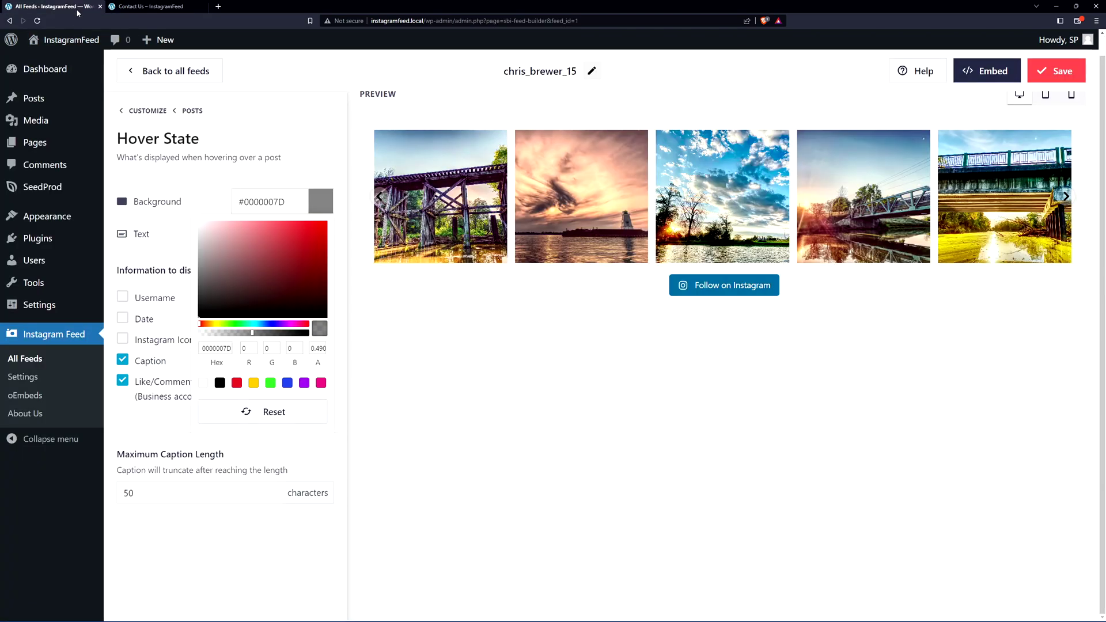
Step: Try a blue #0012FF hover background on the posts at full opacity and at 0.3 opacity
click(269, 326)
click(327, 223)
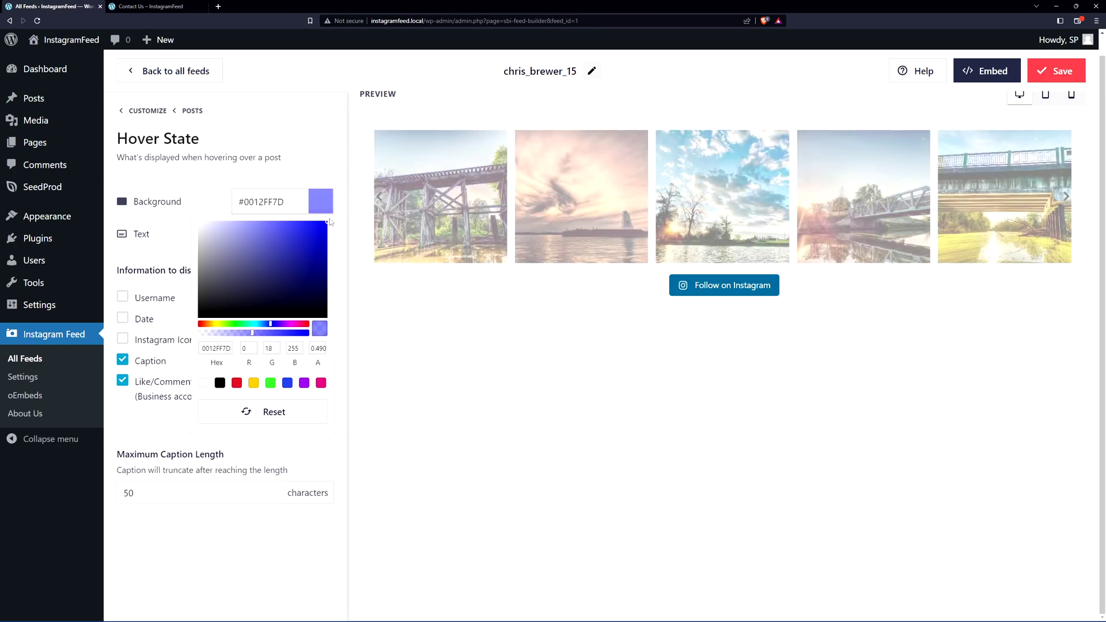
drag(253, 335, 308, 333)
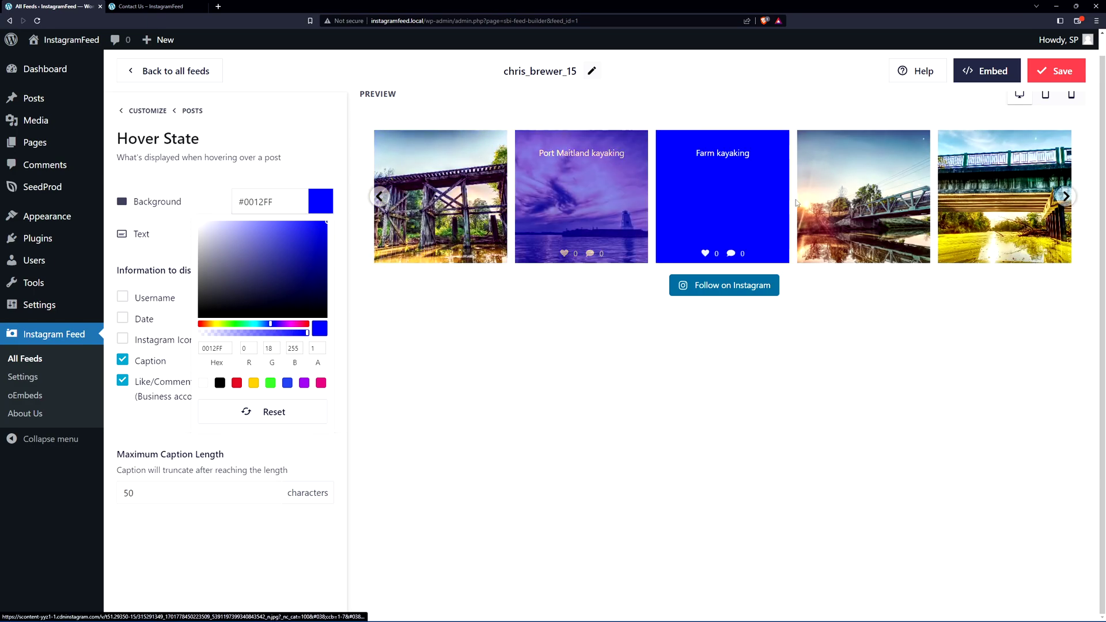
click(234, 335)
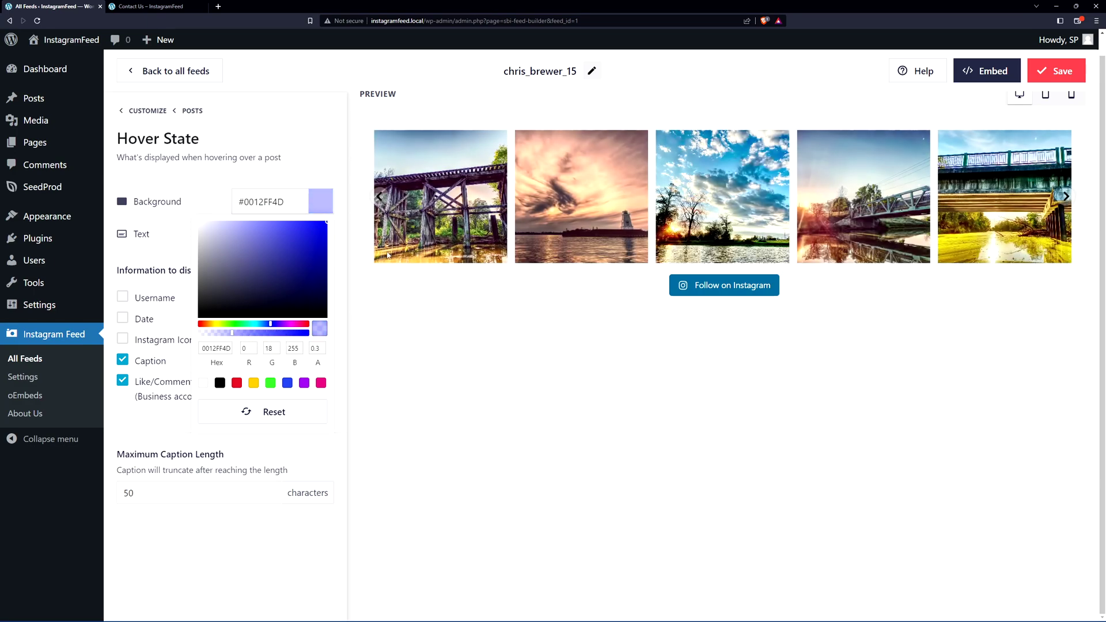
Step: Reset the hover background color to black and set its opacity to 0.55
click(274, 411)
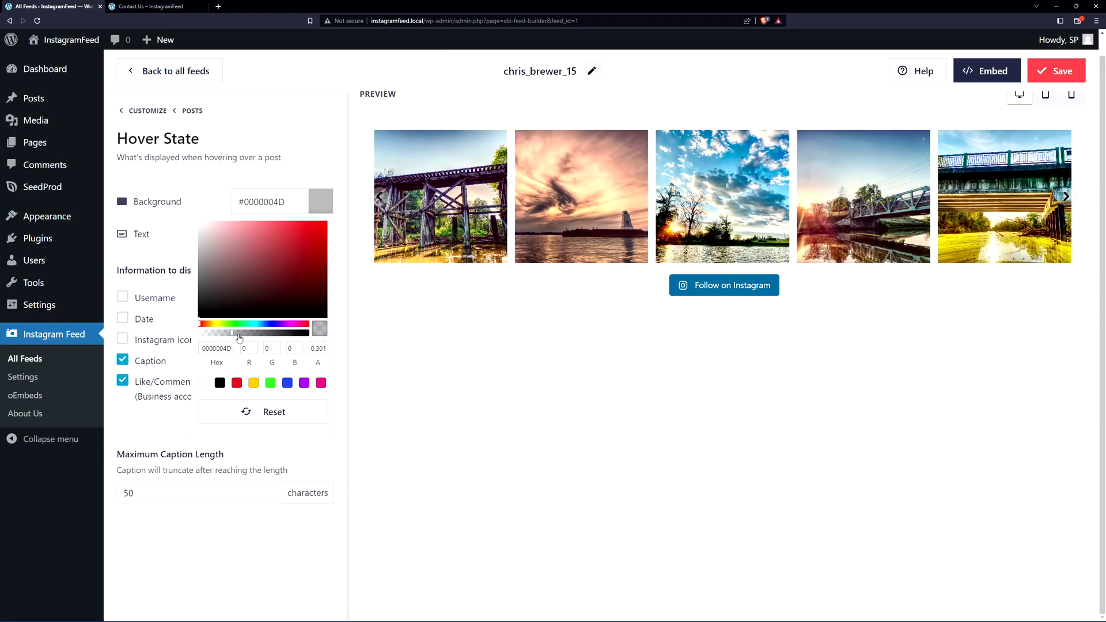
click(258, 333)
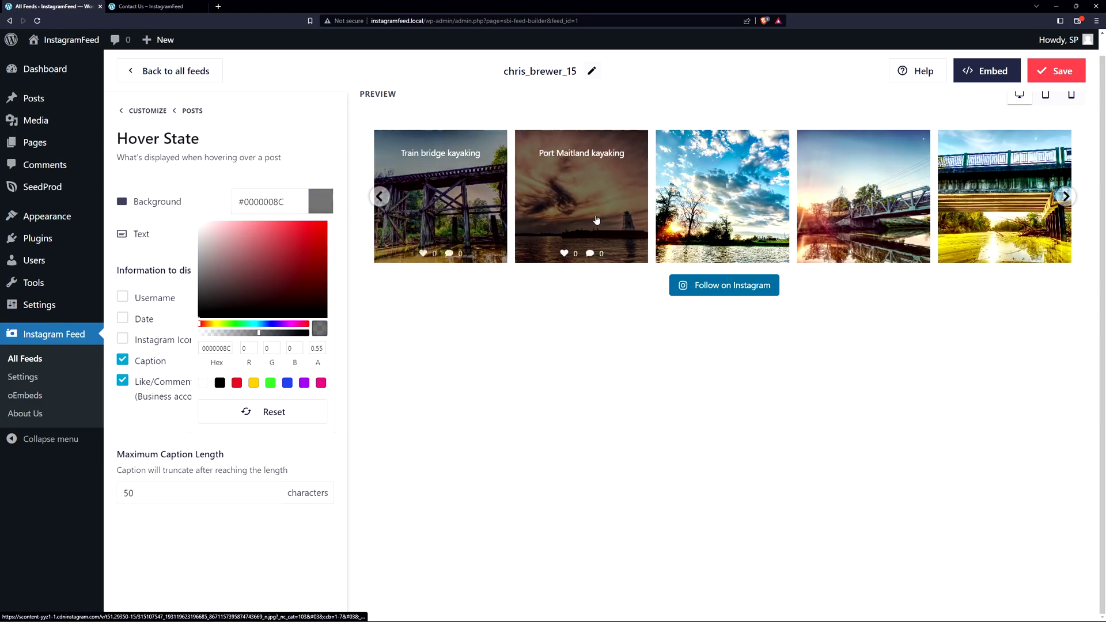
Step: Try red #FF0101 as the hover text color, preview it on a post, and set the text to white #FFFFFF
click(272, 233)
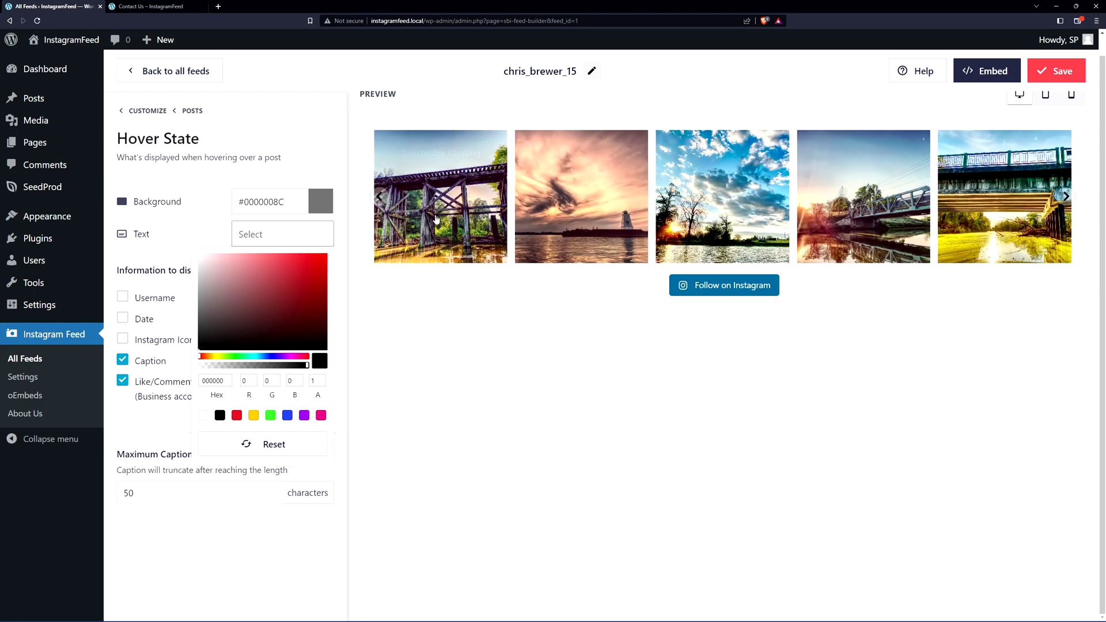
mouse_move(441, 178)
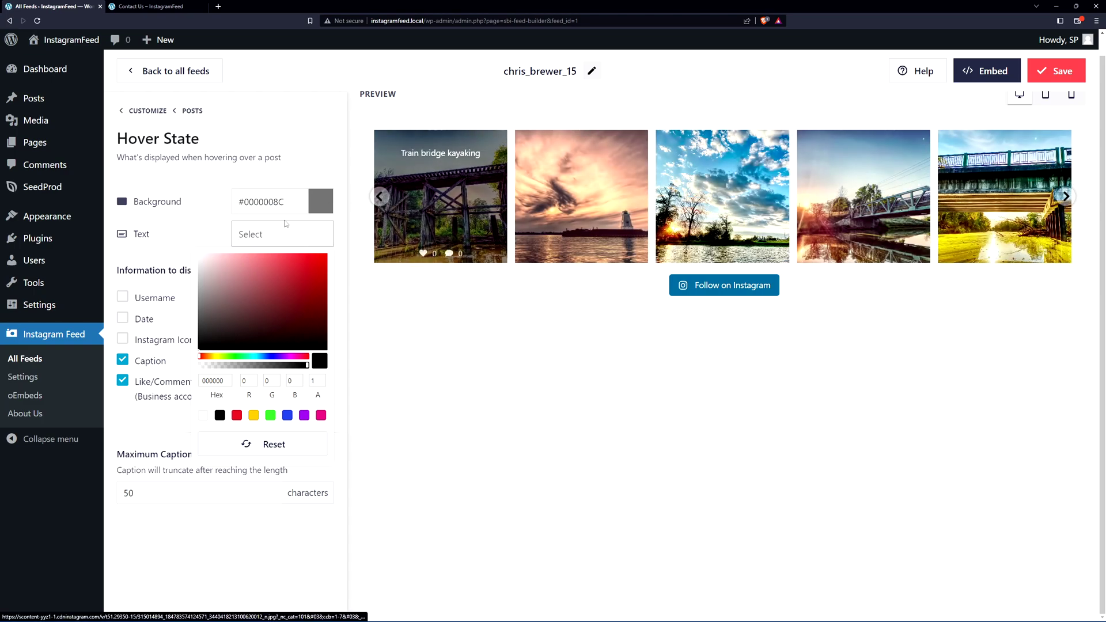
click(327, 254)
mouse_move(449, 193)
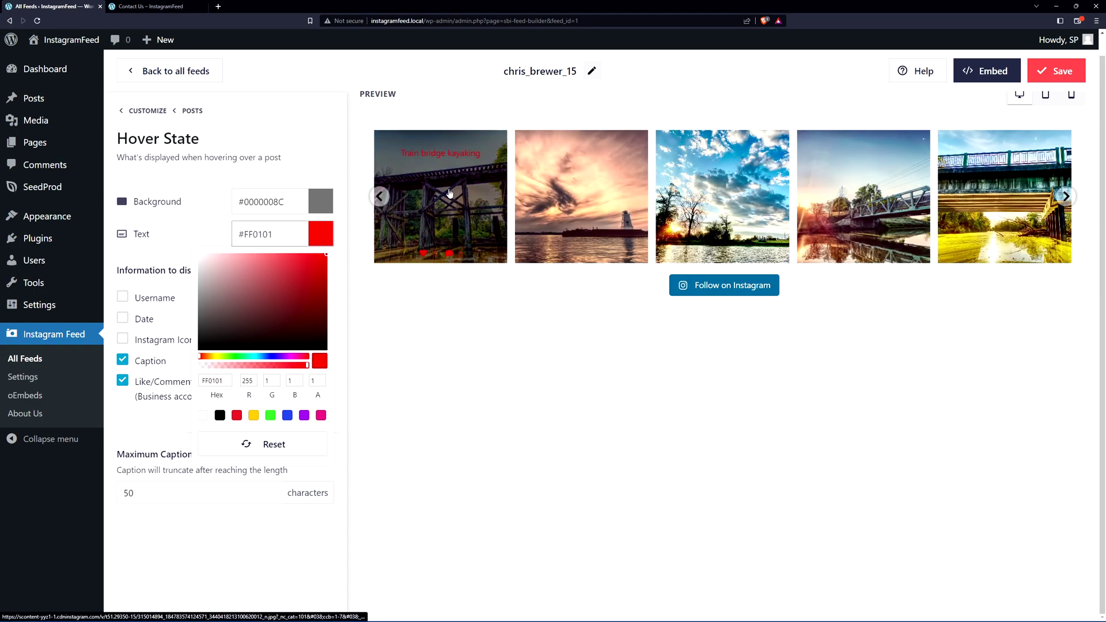
click(199, 255)
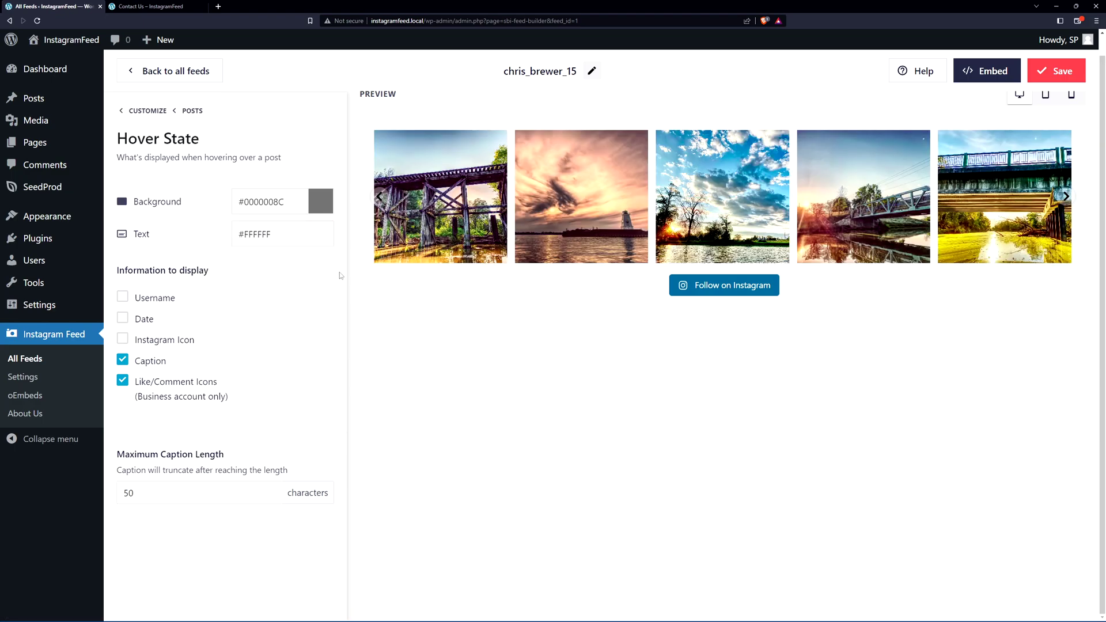
Step: Show only the Instagram icon on hover by disabling the caption and like/comment icons, and return to the customization overview
click(123, 381)
click(122, 360)
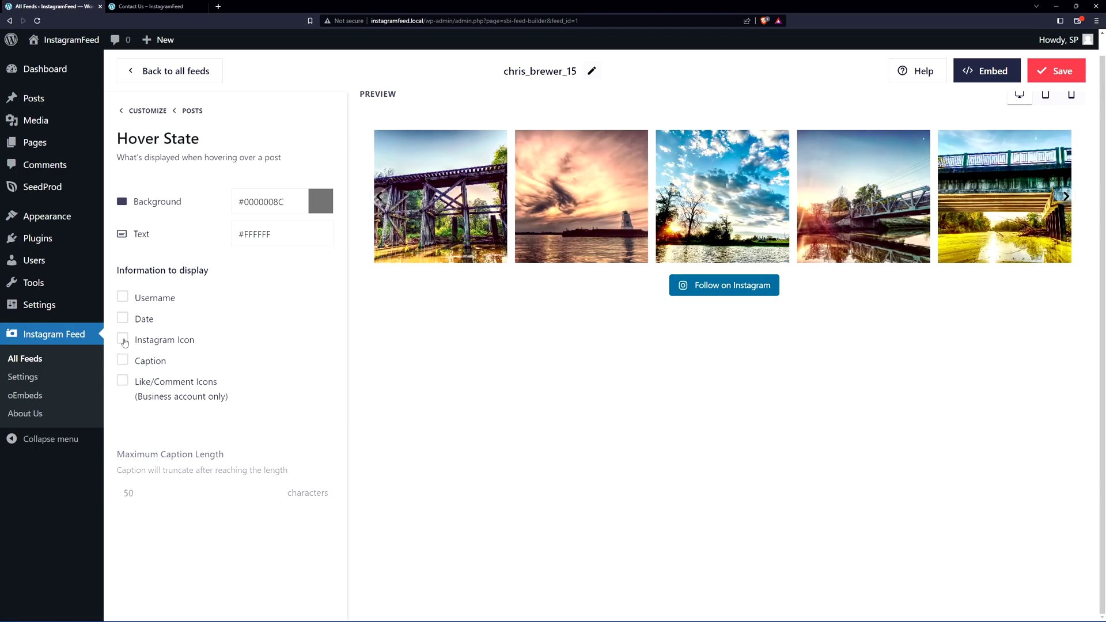
click(123, 339)
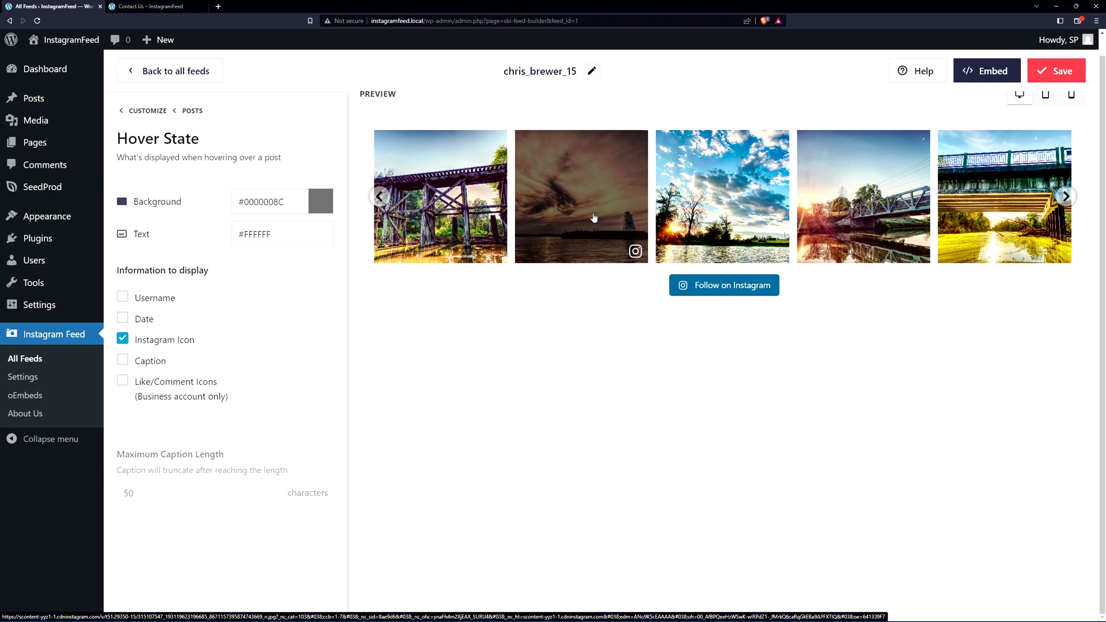
click(193, 111)
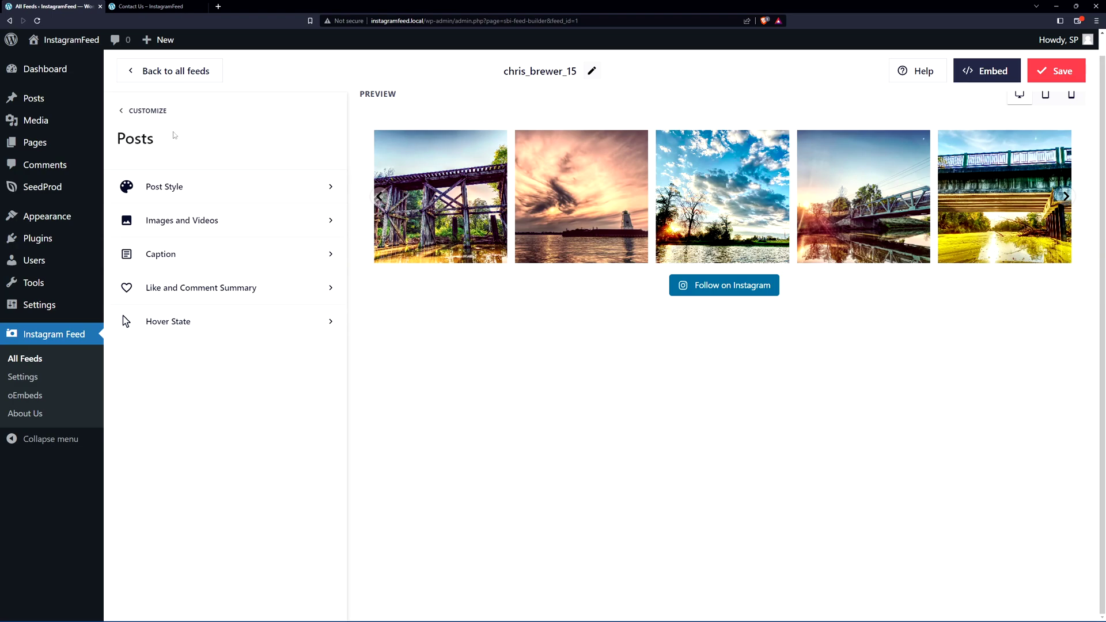
click(145, 113)
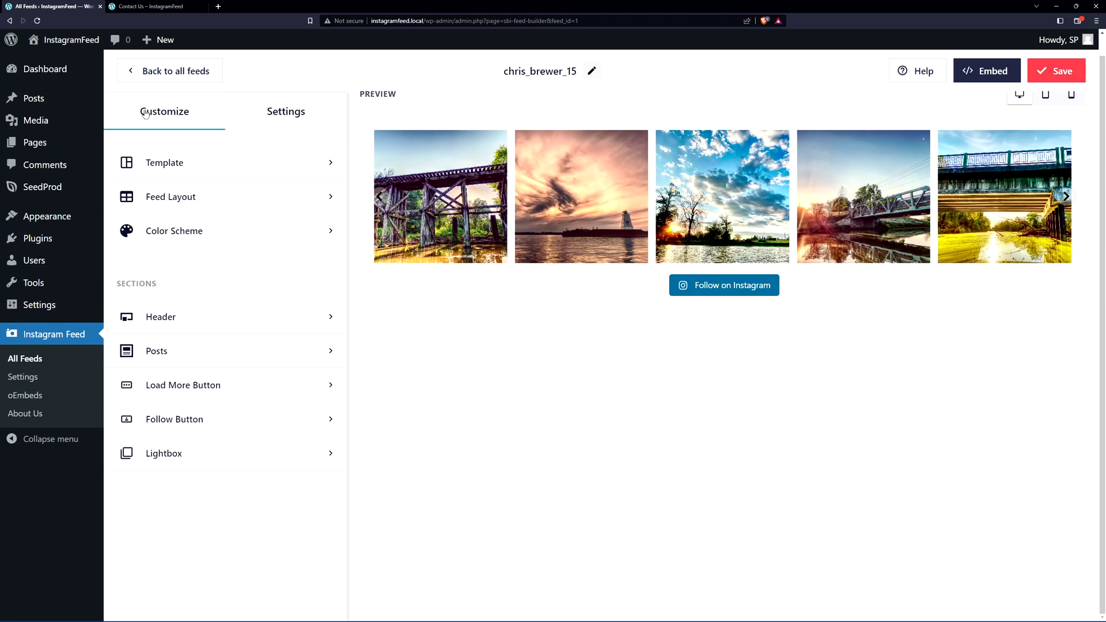
Step: Disable the feed's Load More button and return to the customization overview
click(205, 390)
click(212, 256)
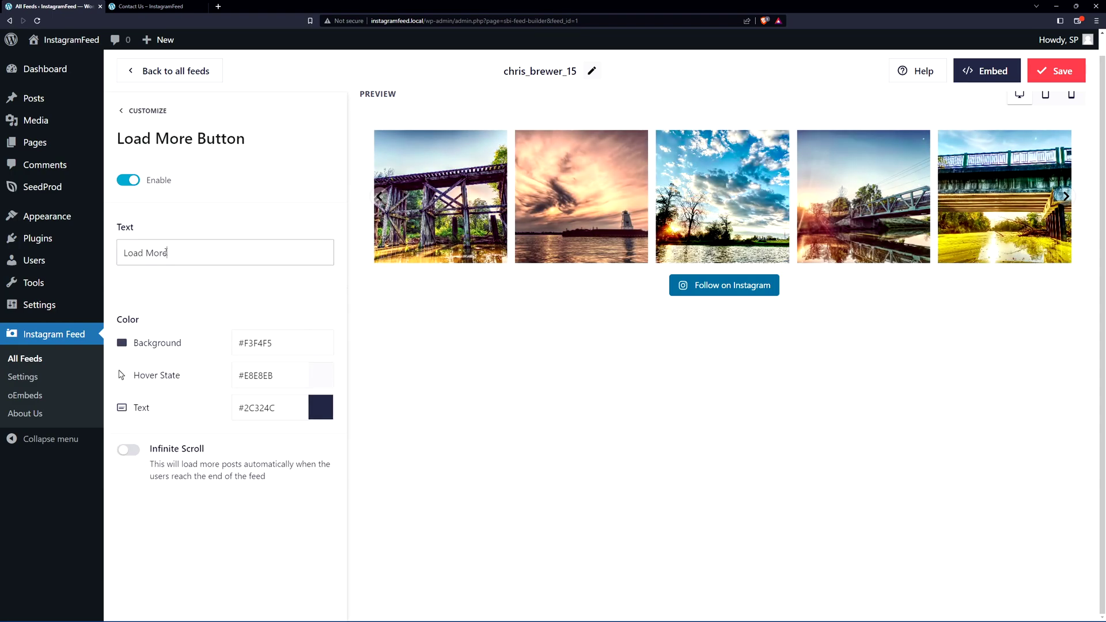
triple_click(212, 257)
click(212, 257)
click(130, 180)
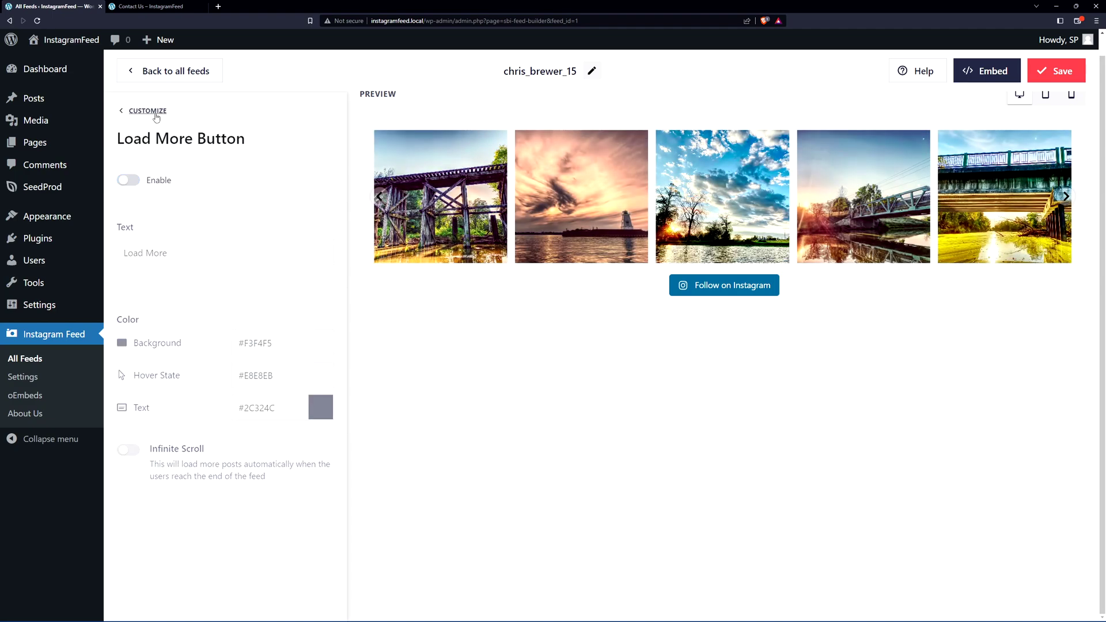
click(148, 110)
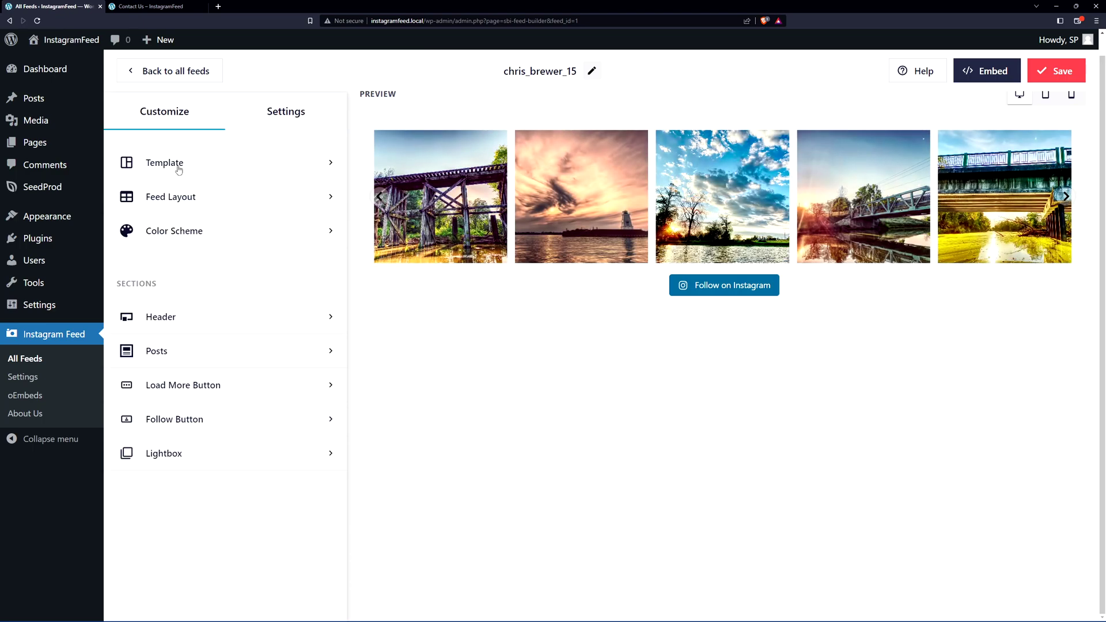
Step: Disable the feed's Follow button and return to the customization overview
click(209, 425)
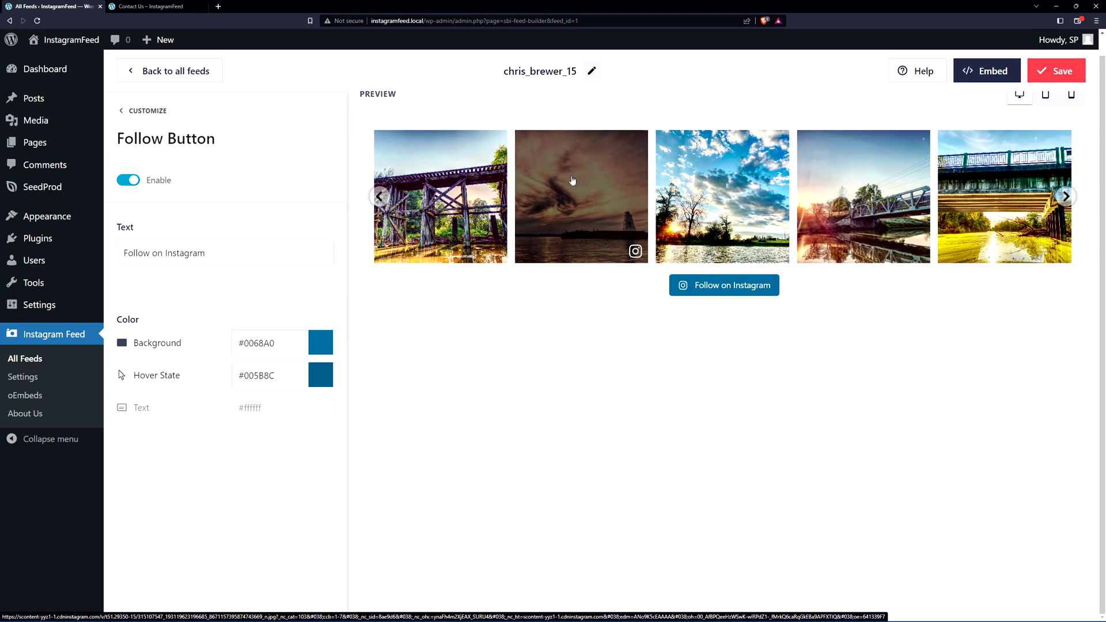
triple_click(244, 253)
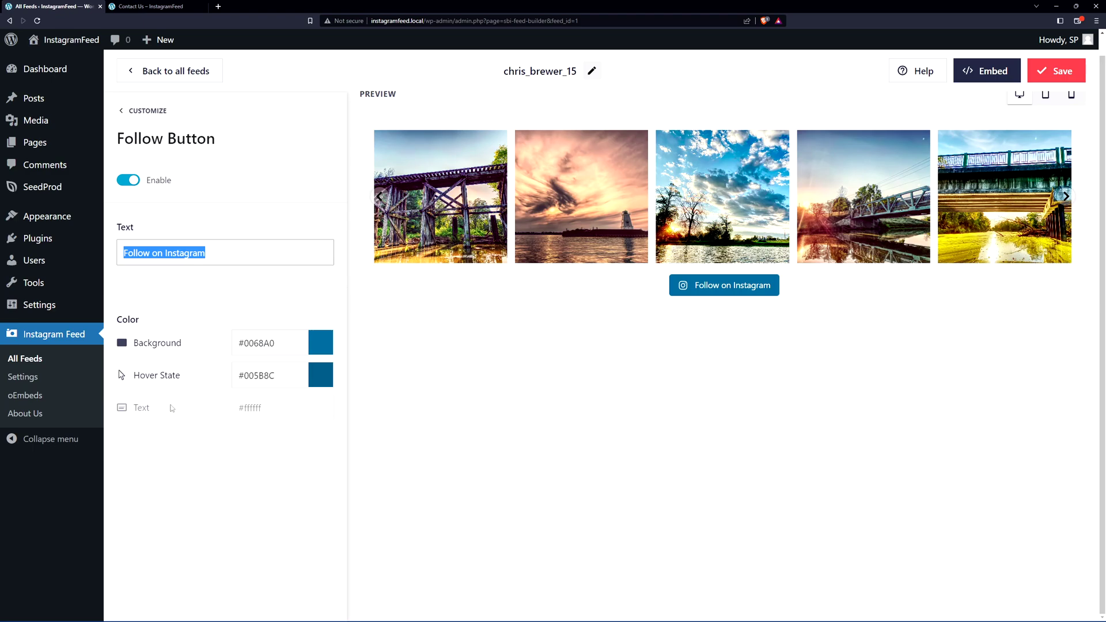
click(129, 181)
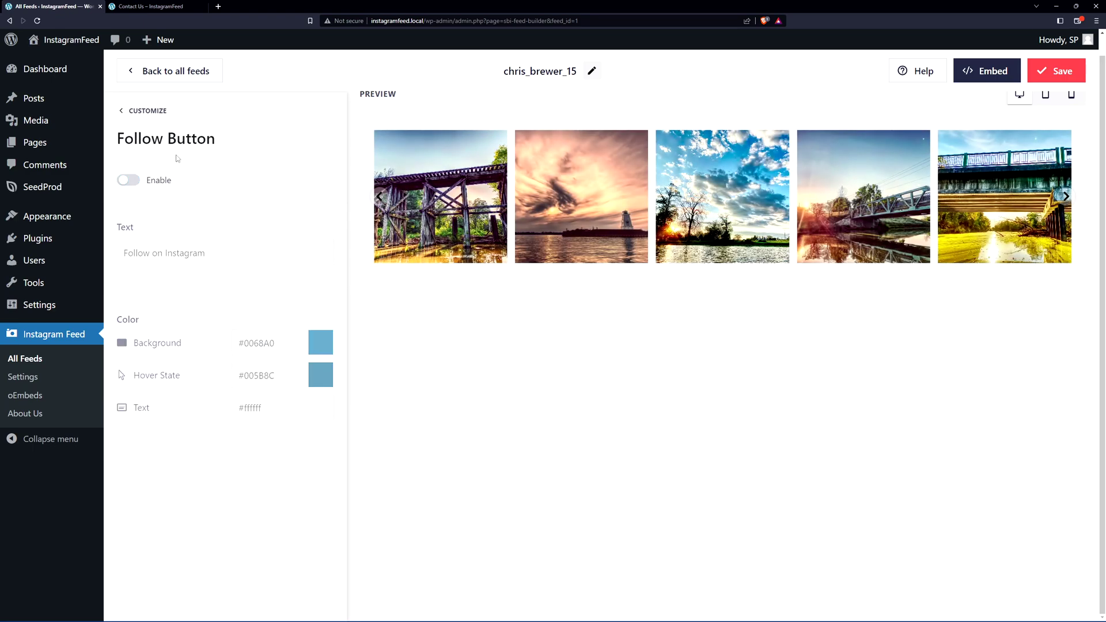
click(148, 112)
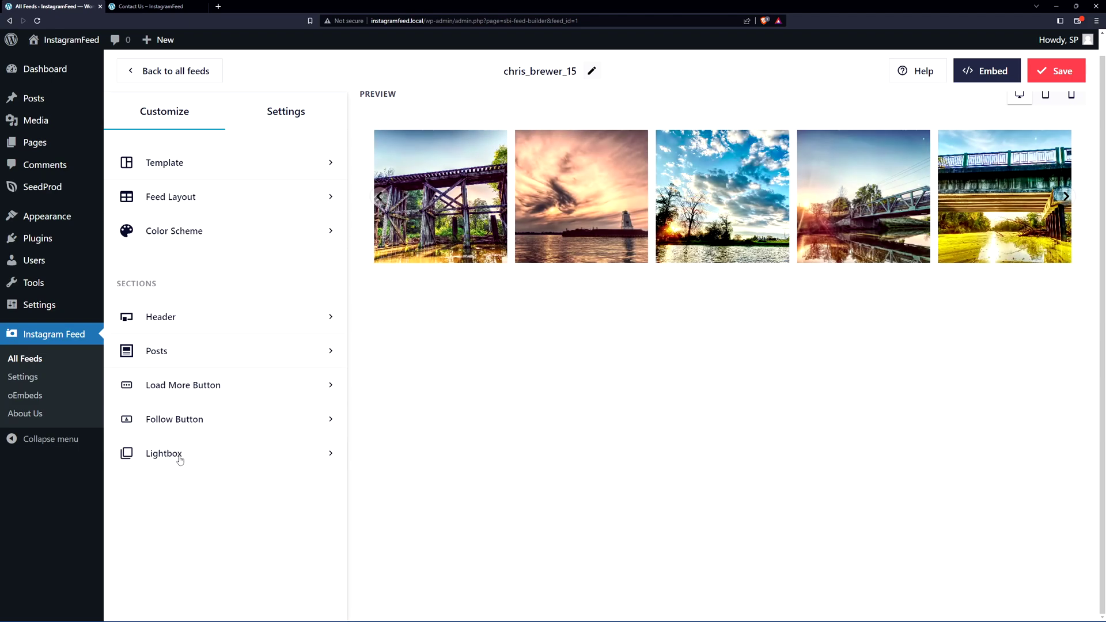
Step: Disable the lightbox comments and the lightbox itself, and return to the customization overview
click(164, 453)
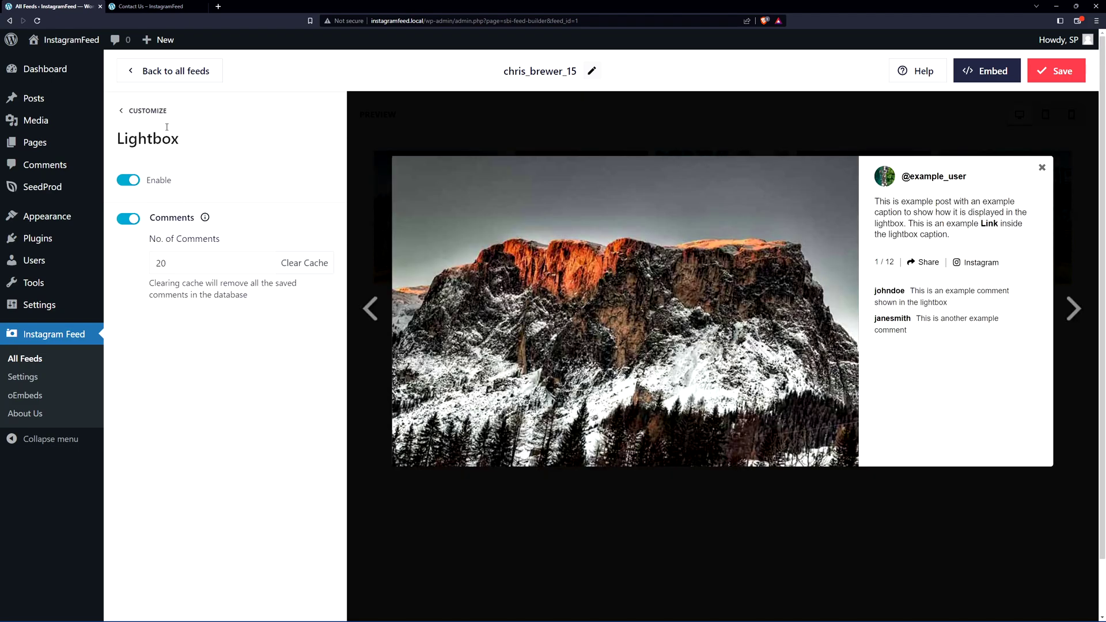
click(147, 110)
click(630, 266)
click(129, 219)
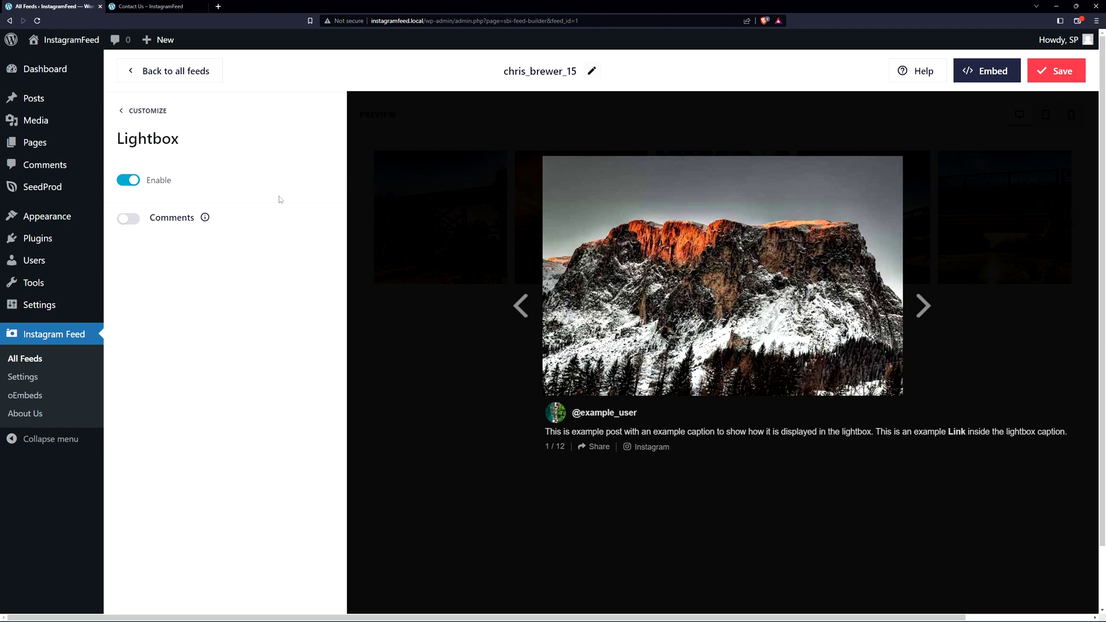
click(129, 181)
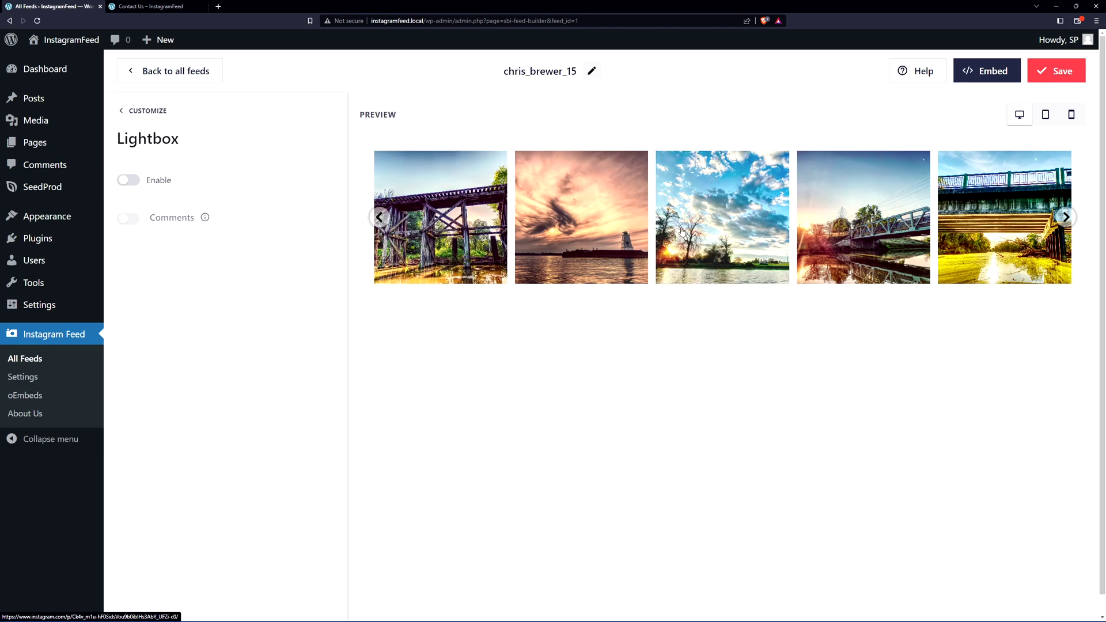
click(149, 111)
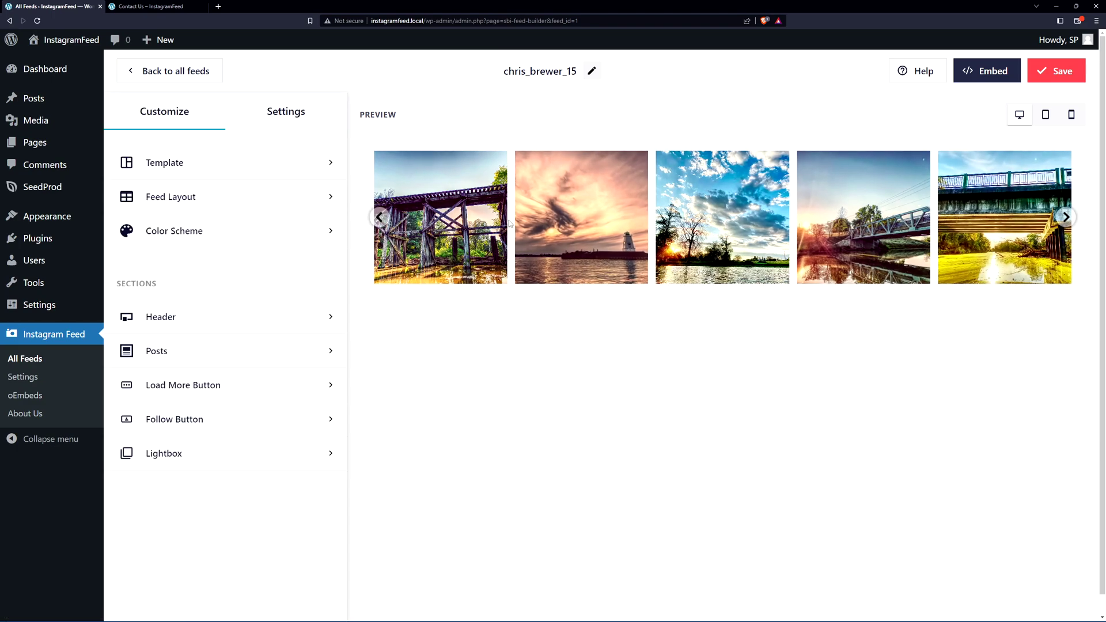
Step: Set the carousel's padding to 0 px in the feed layout settings
scroll(652, 202, down, 1)
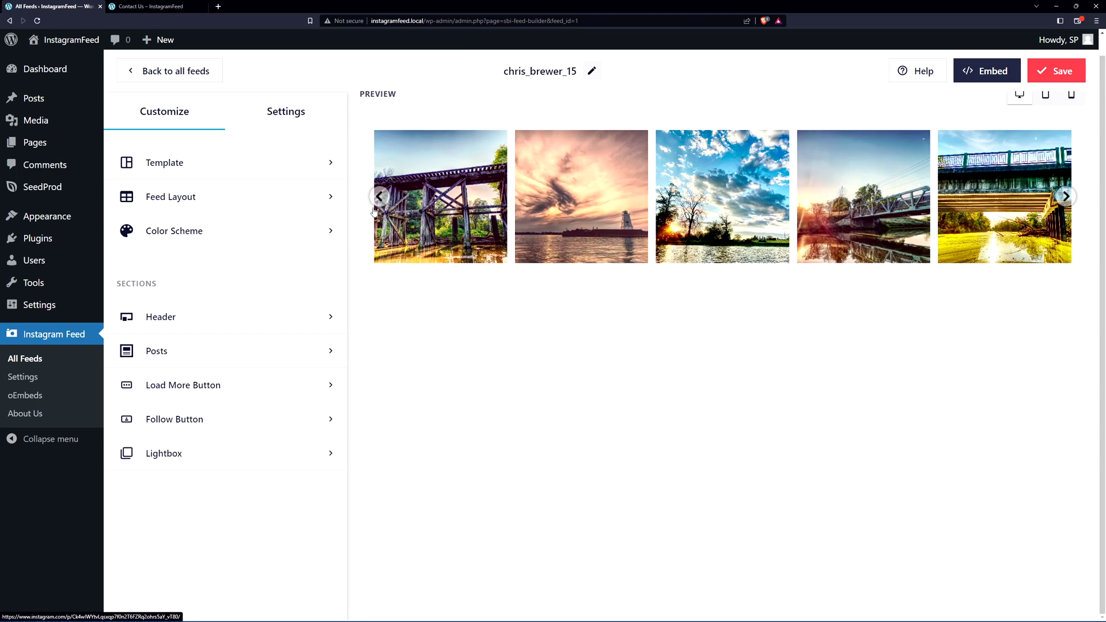
click(171, 197)
scroll(154, 476, down, 4)
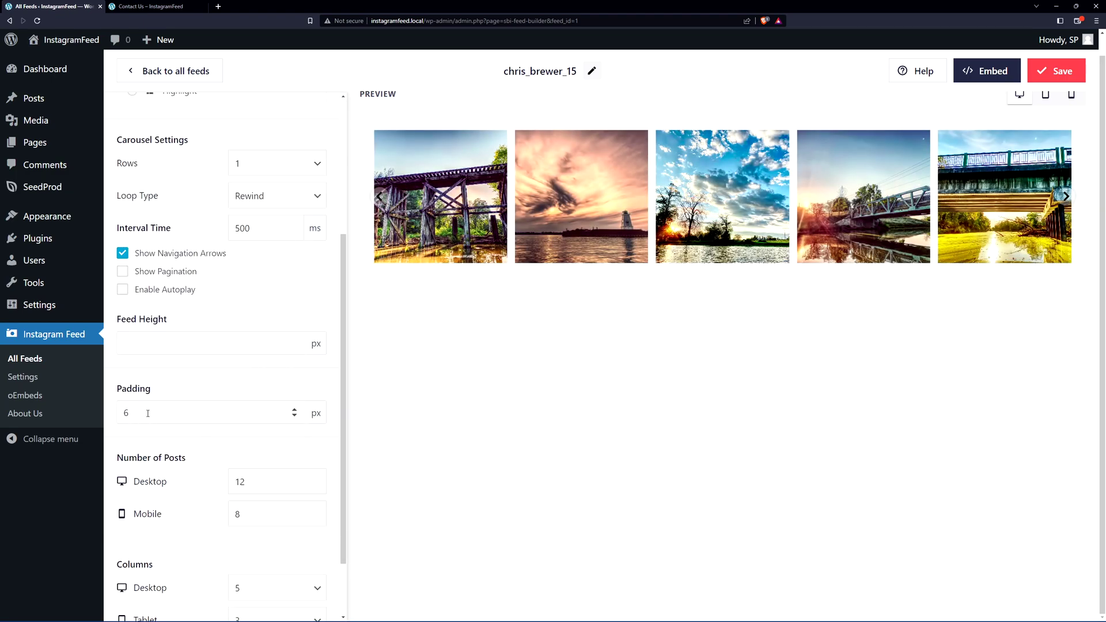
double_click(148, 413)
text(0)
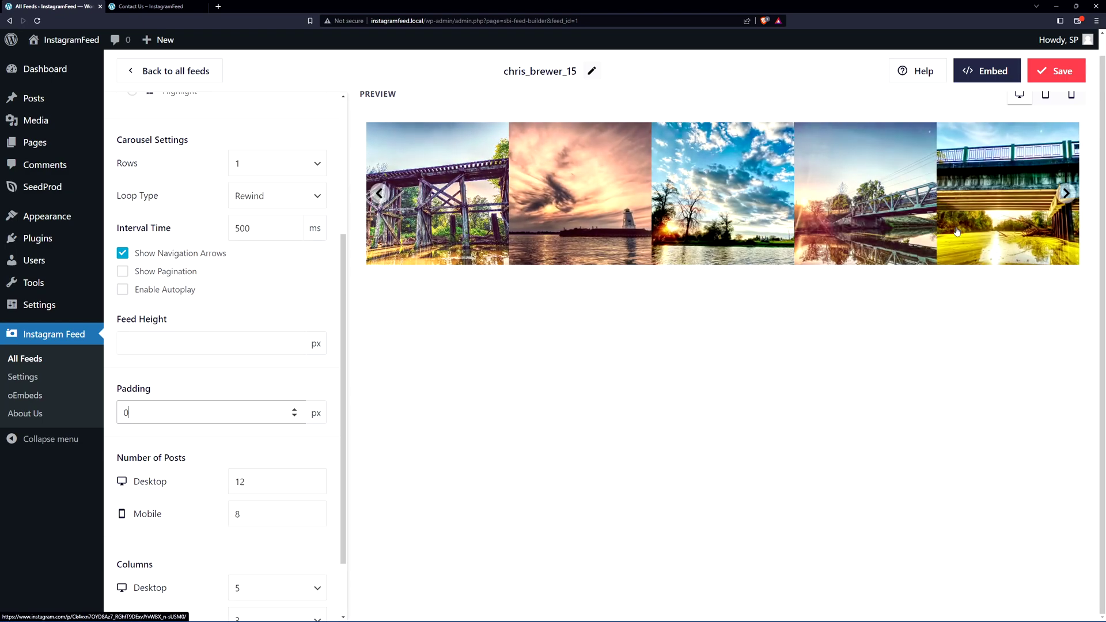
scroll(210, 182, up, 3)
scroll(210, 182, up, 2)
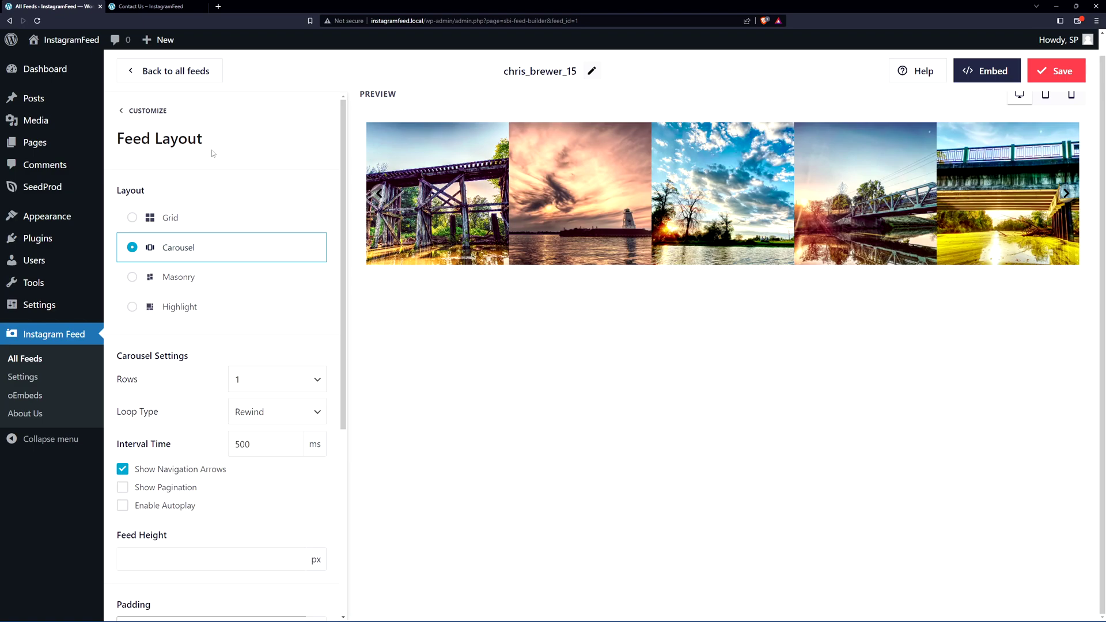
Step: Save the customized feed and open its embed options
click(1058, 72)
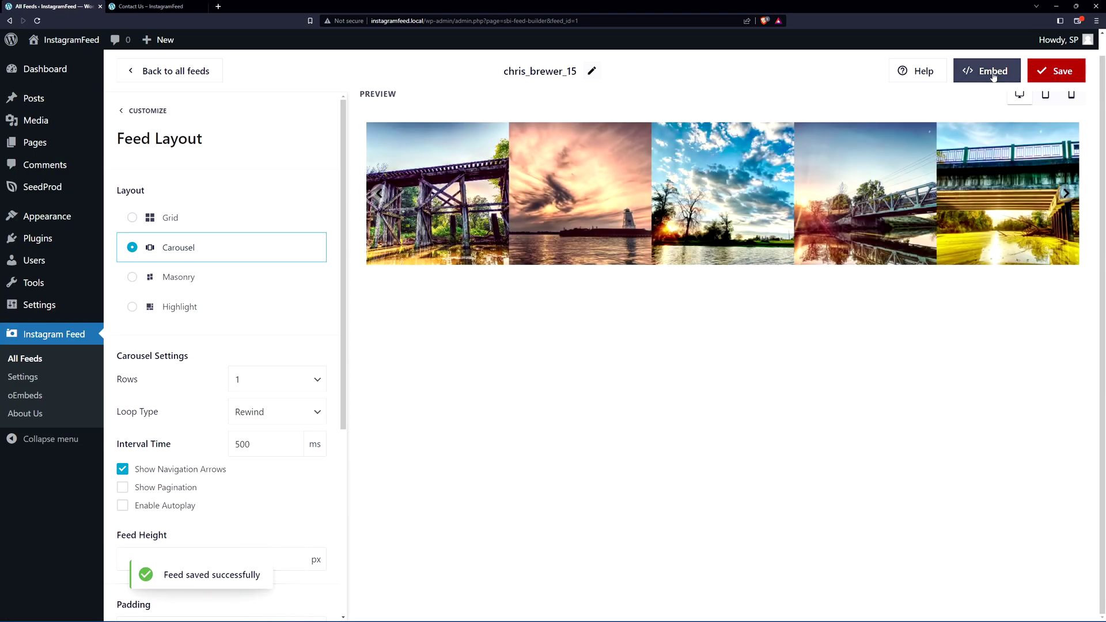
click(993, 75)
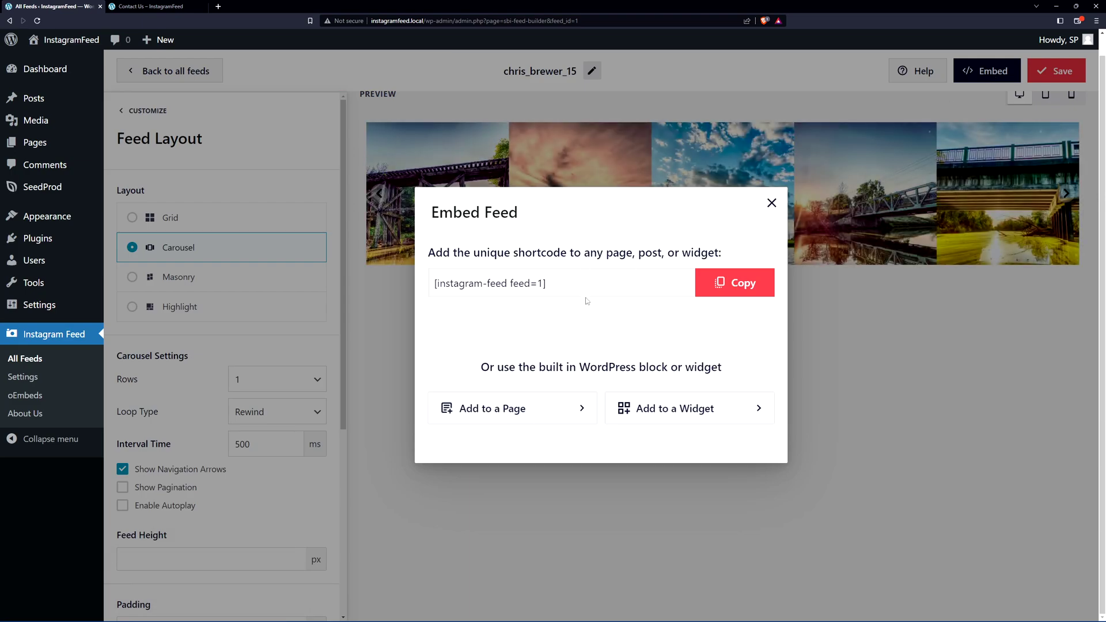
Step: Copy the feed's embed shortcode, close the embed options and return to the live Contact page
click(740, 285)
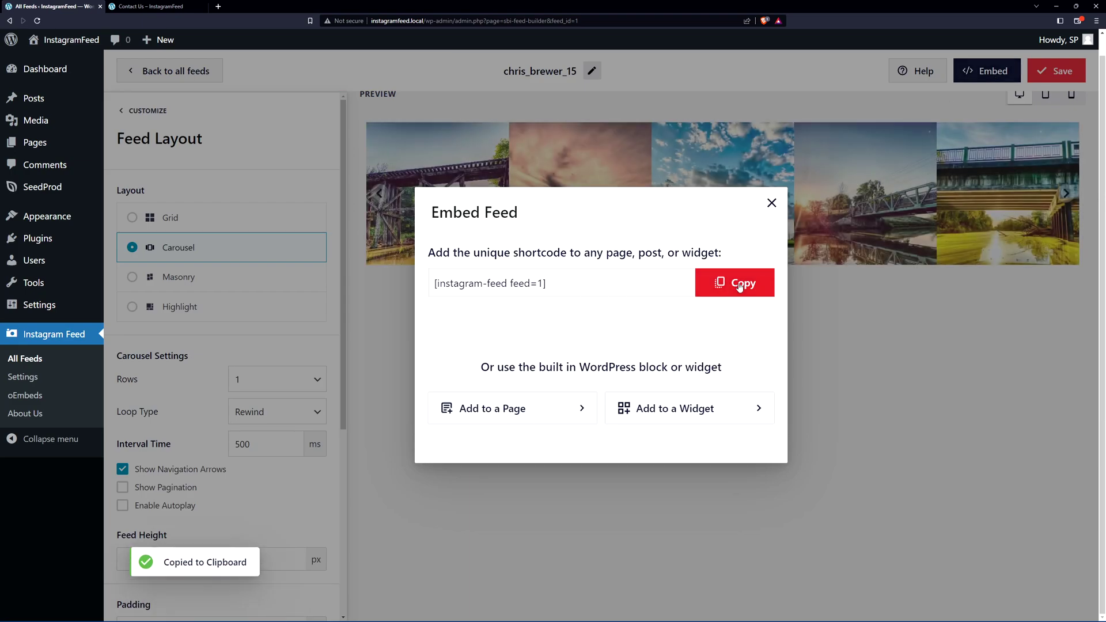
click(772, 204)
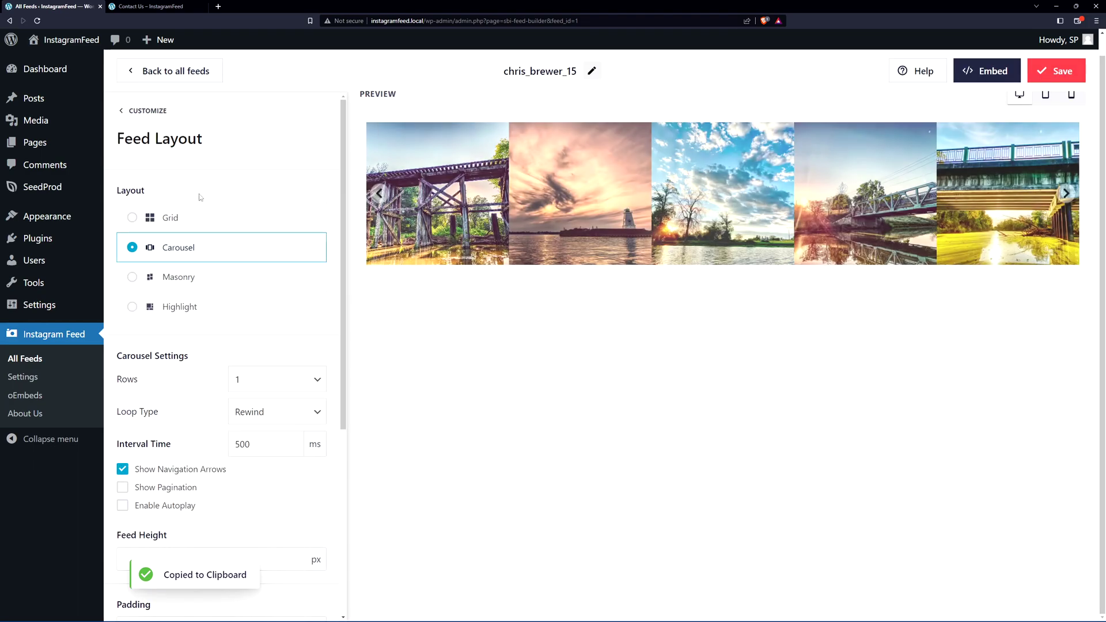
click(159, 10)
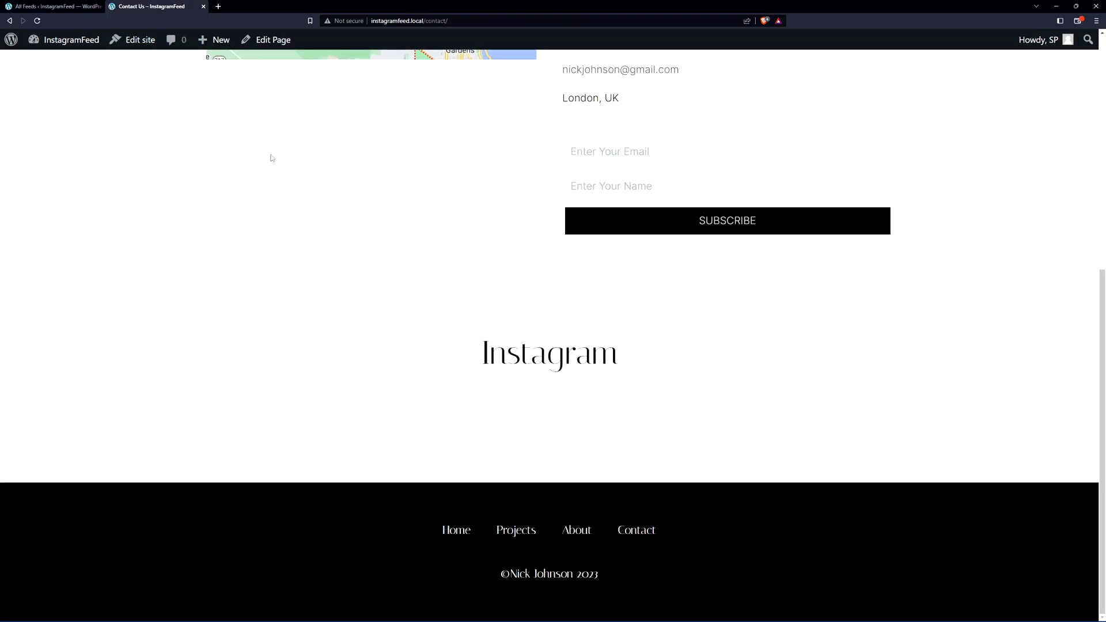
scroll(540, 320, up, 7)
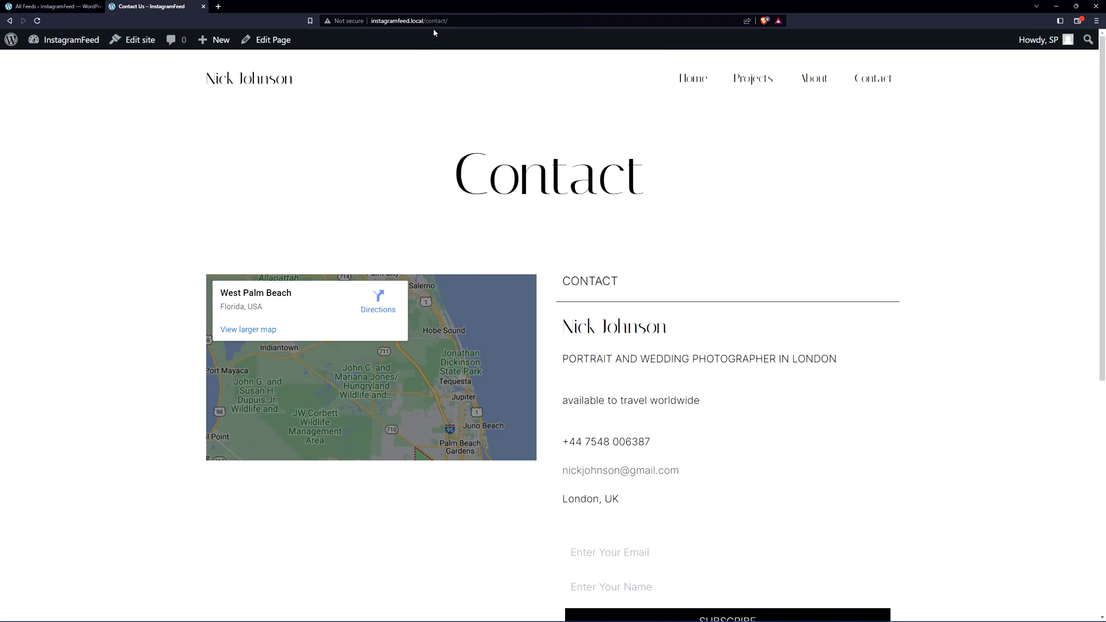
Step: Open the Contact Us page from the dashboard's page list for editing with SeedProd
mouse_move(15, 43)
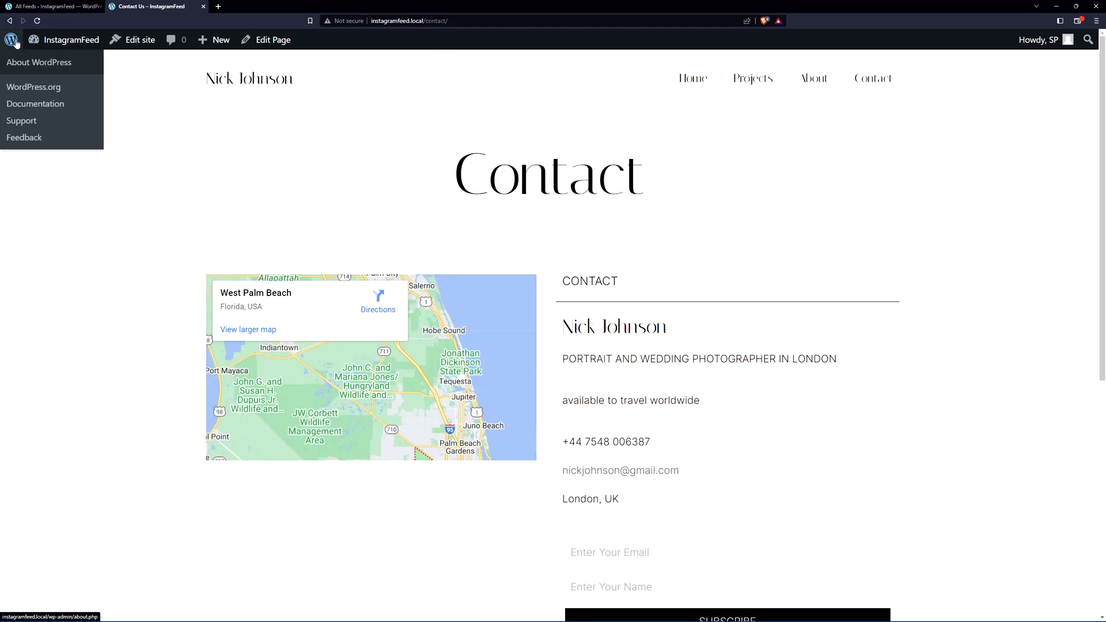
mouse_move(61, 42)
click(43, 65)
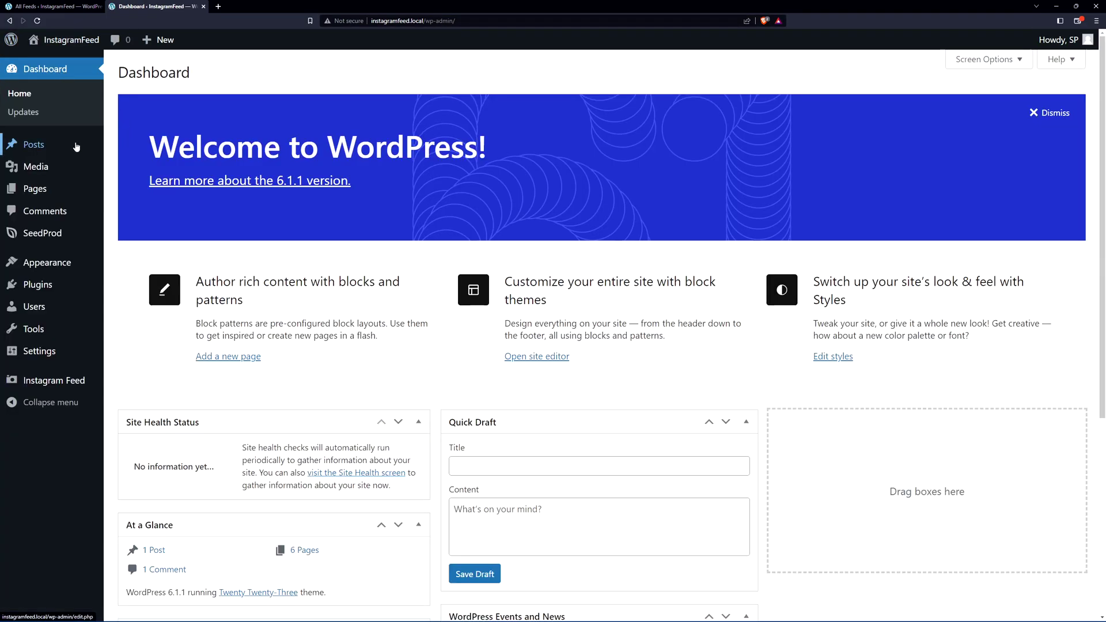
mouse_move(35, 187)
click(124, 188)
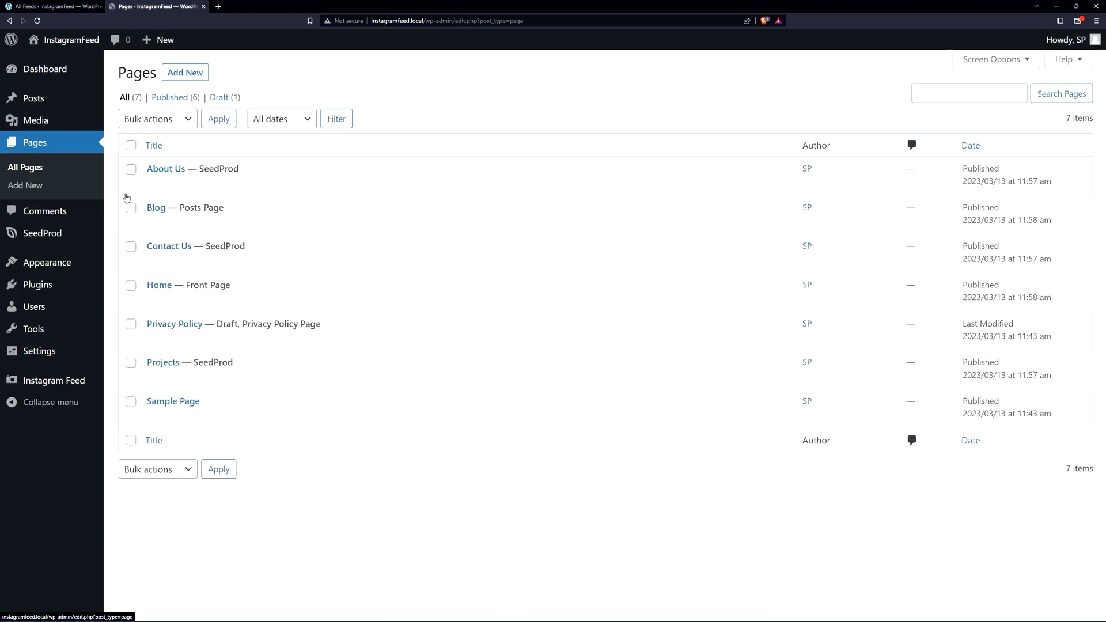
mouse_move(168, 248)
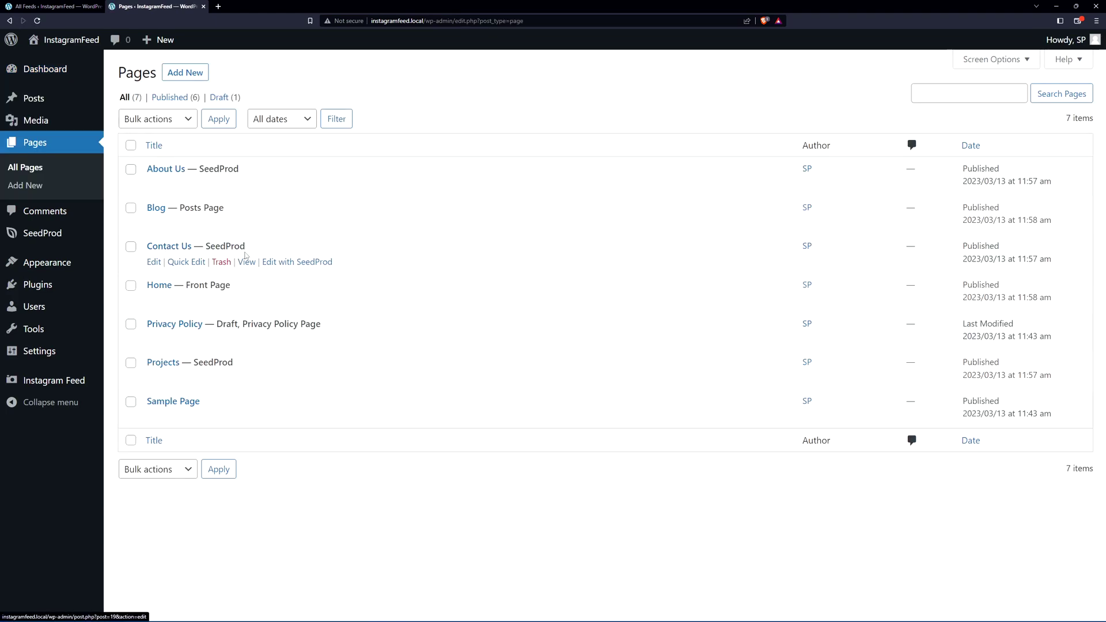
click(302, 263)
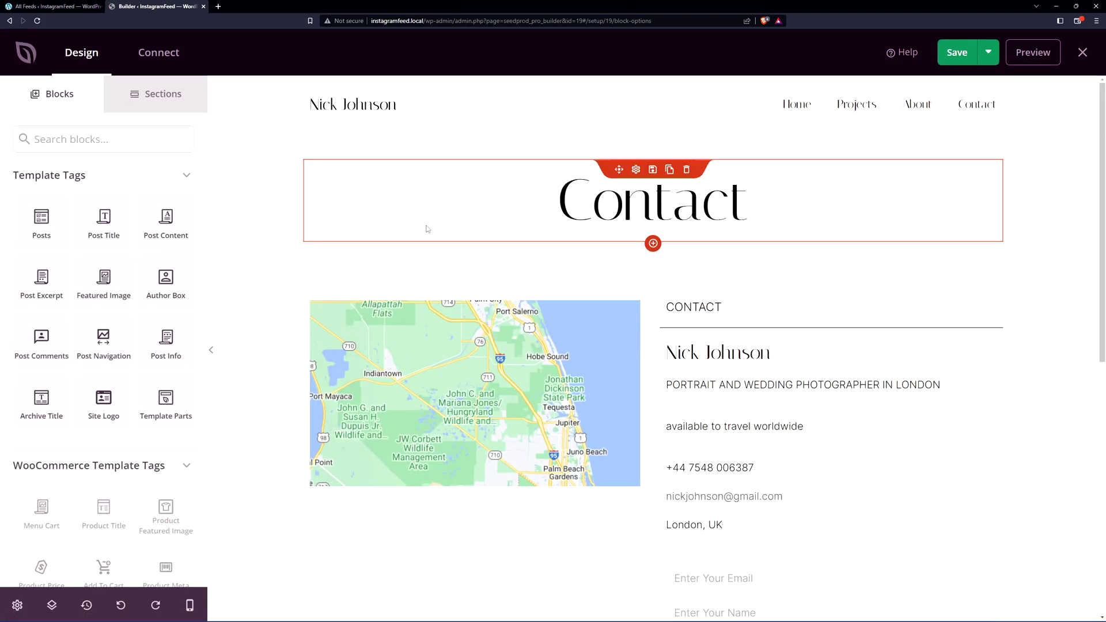
Step: Add a trial Optin Form block below the Subscribe form and delete it again
scroll(472, 208, down, 8)
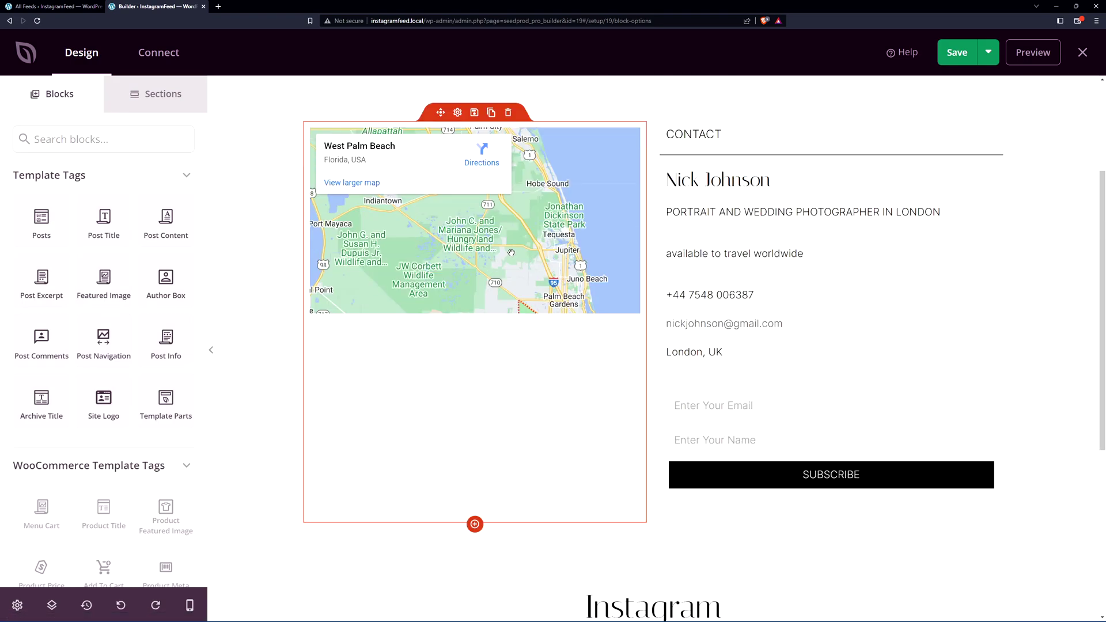
scroll(500, 258, up, 2)
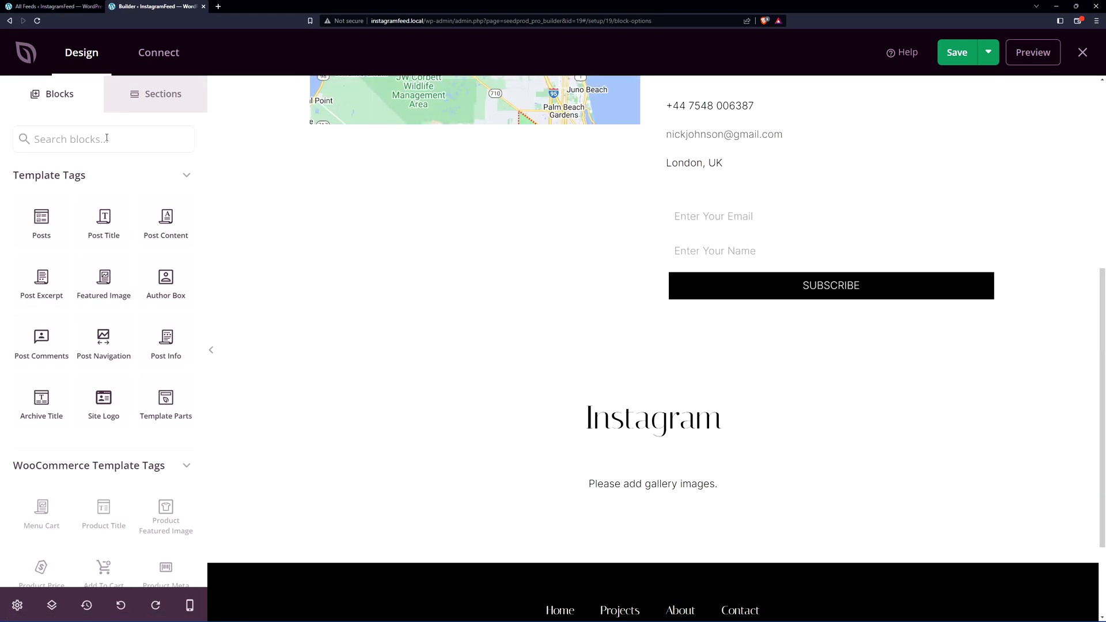
scroll(101, 311, down, 6)
scroll(112, 313, down, 7)
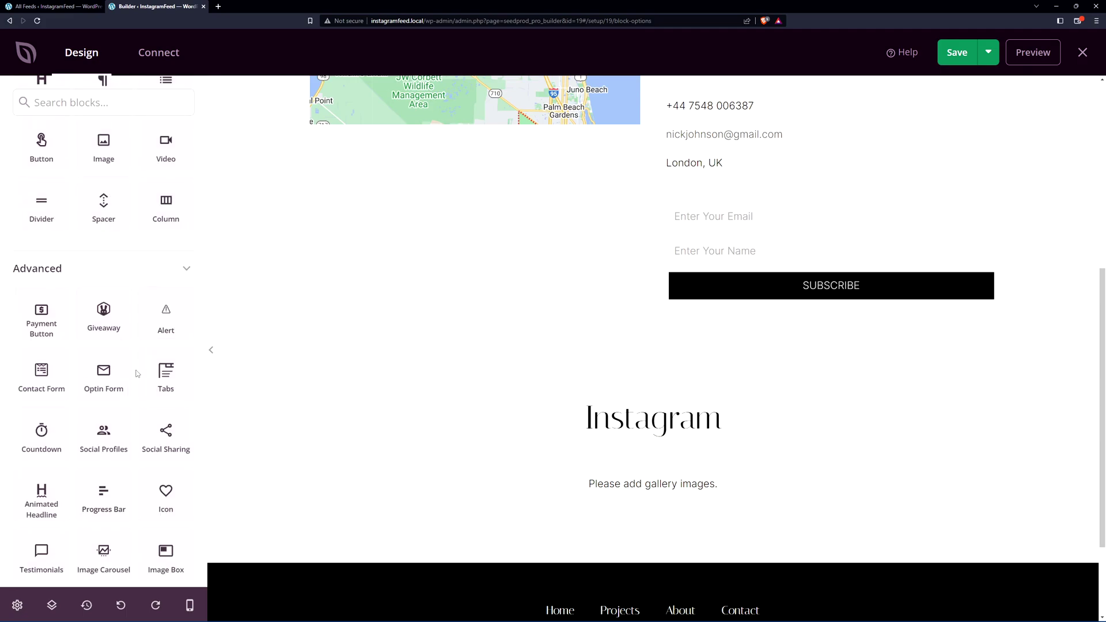
drag(106, 389, 838, 300)
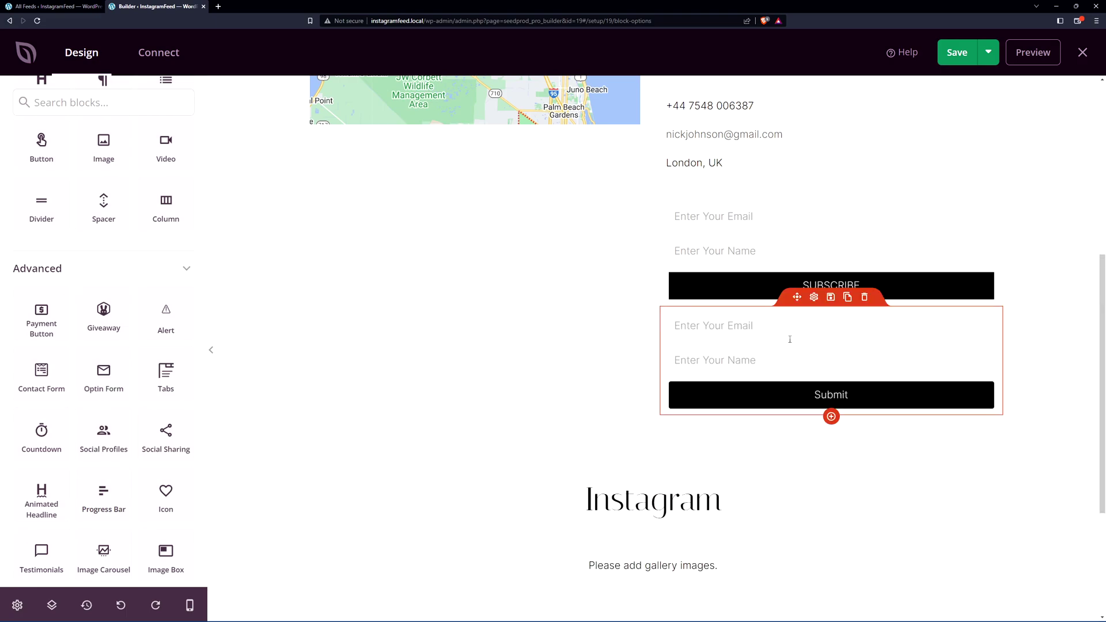
click(866, 298)
click(511, 339)
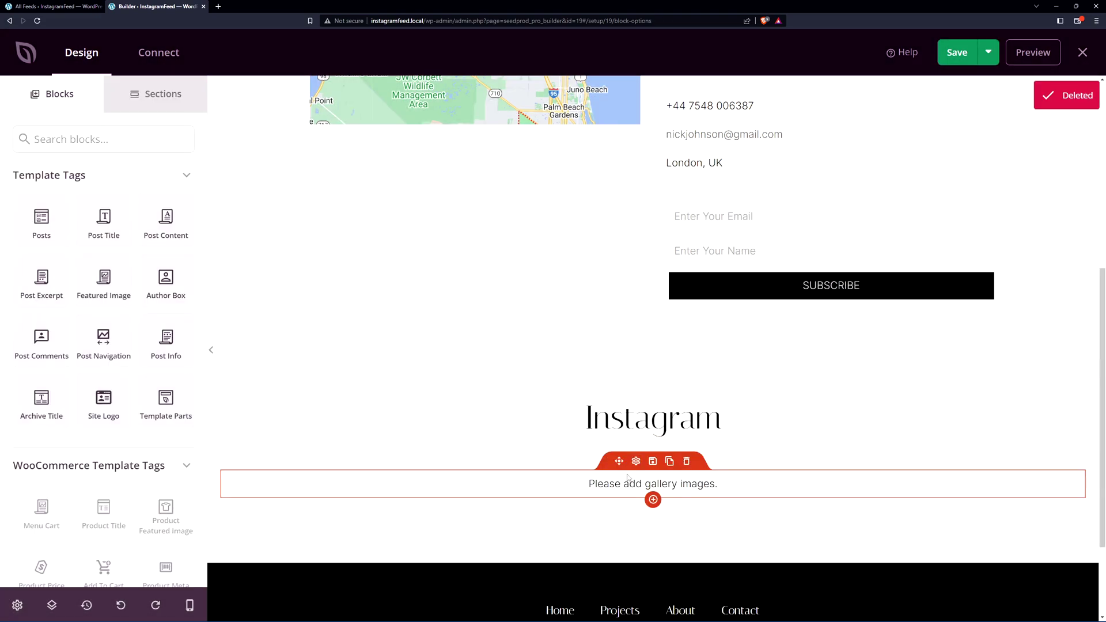
Step: Replace the empty gallery block under the Instagram heading with a Shortcode block
click(686, 461)
click(502, 347)
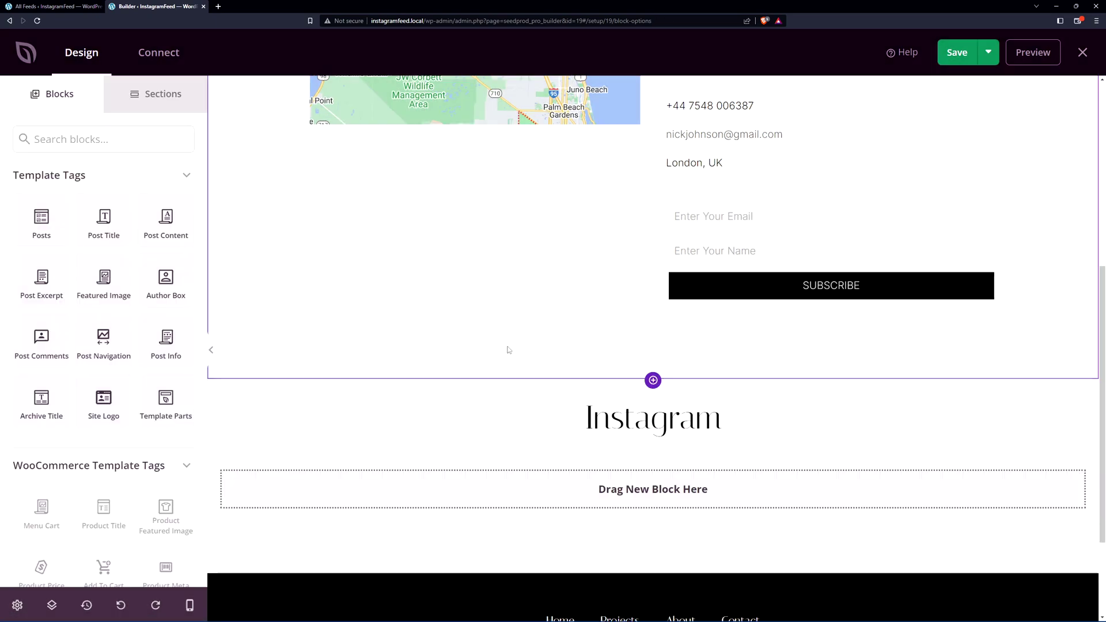
click(94, 139)
text(short)
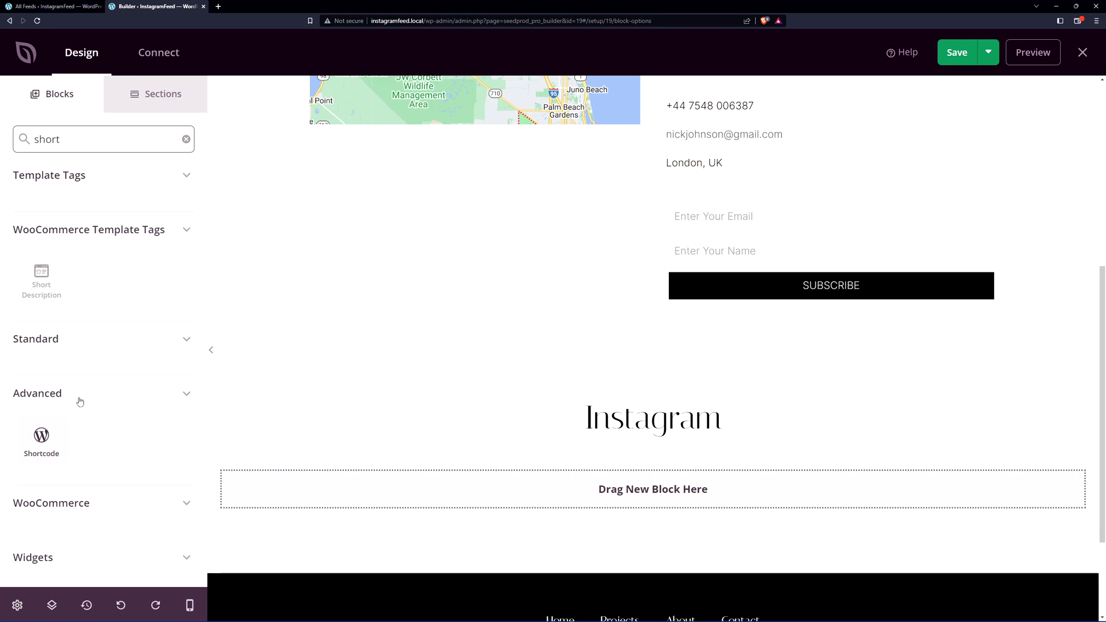
drag(42, 438, 649, 489)
Step: Set the block's shortcode to [instagram-feed feed=1] and save the page
click(636, 461)
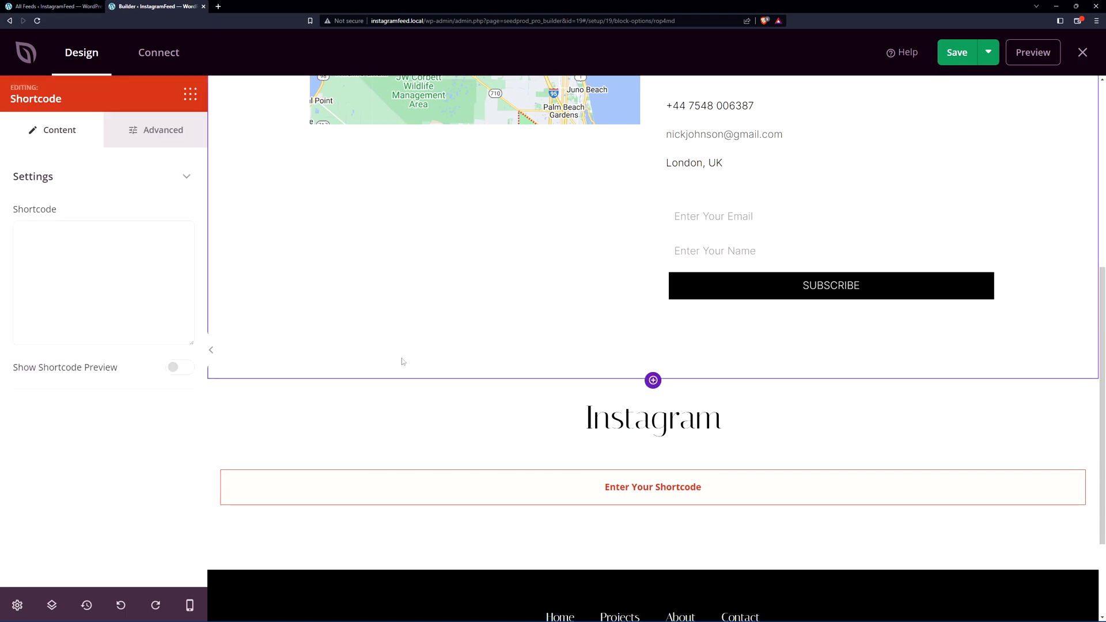
click(73, 246)
text([instagram-feed feed=1])
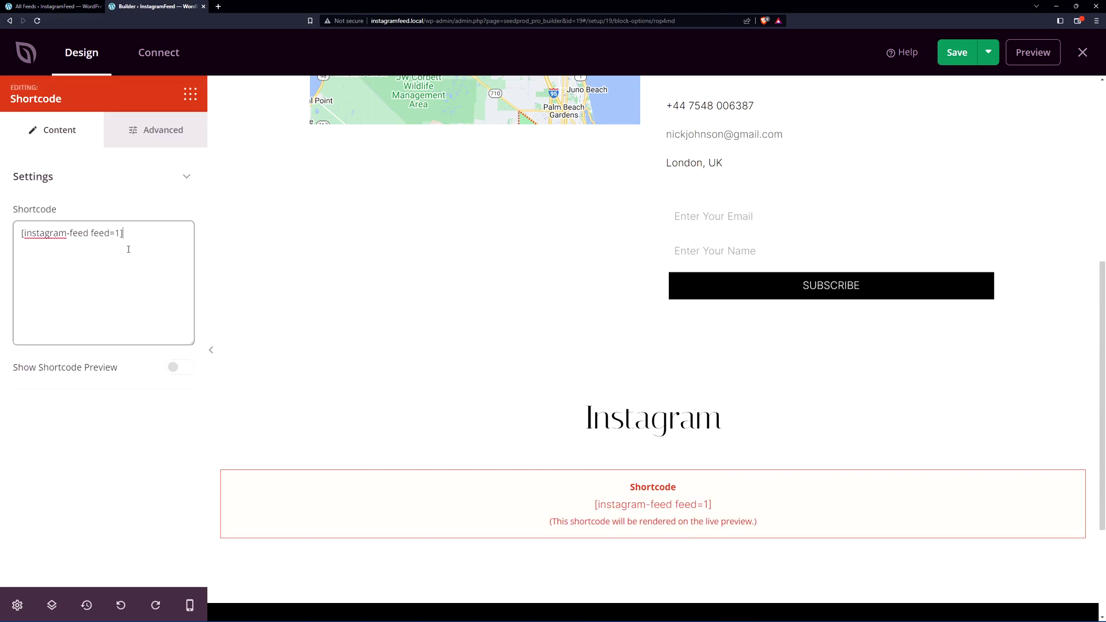
click(956, 53)
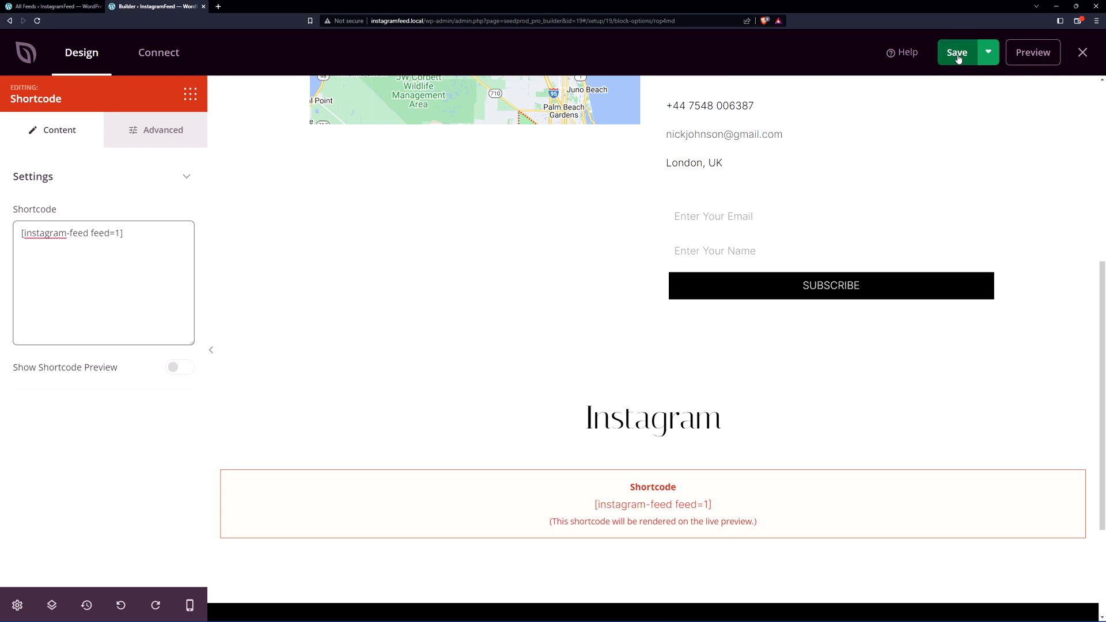
Step: Preview the live site and examine the Instagram carousel on the Contact page, including its navigation between photos
click(1034, 53)
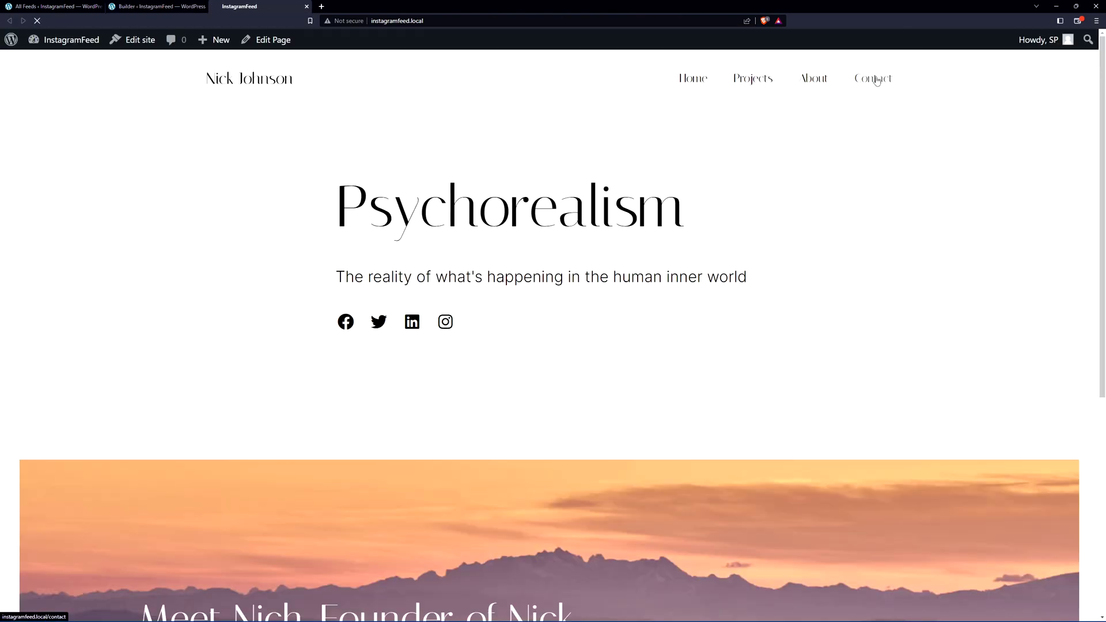
click(876, 80)
scroll(1101, 75, down, 1)
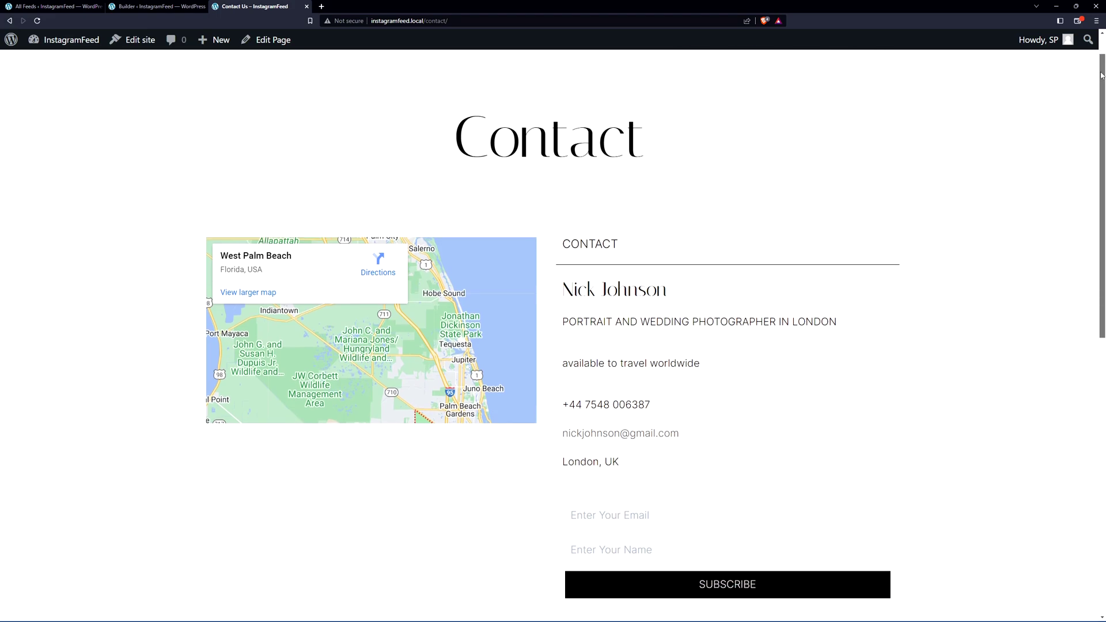
scroll(468, 144, down, 10)
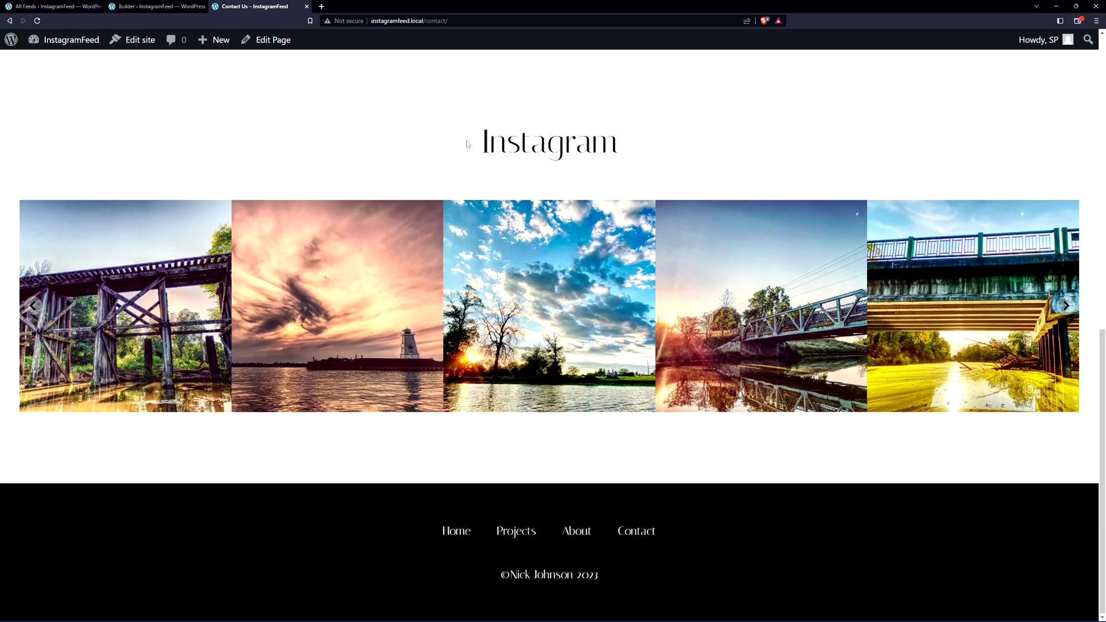
drag(468, 144, 631, 154)
click(606, 147)
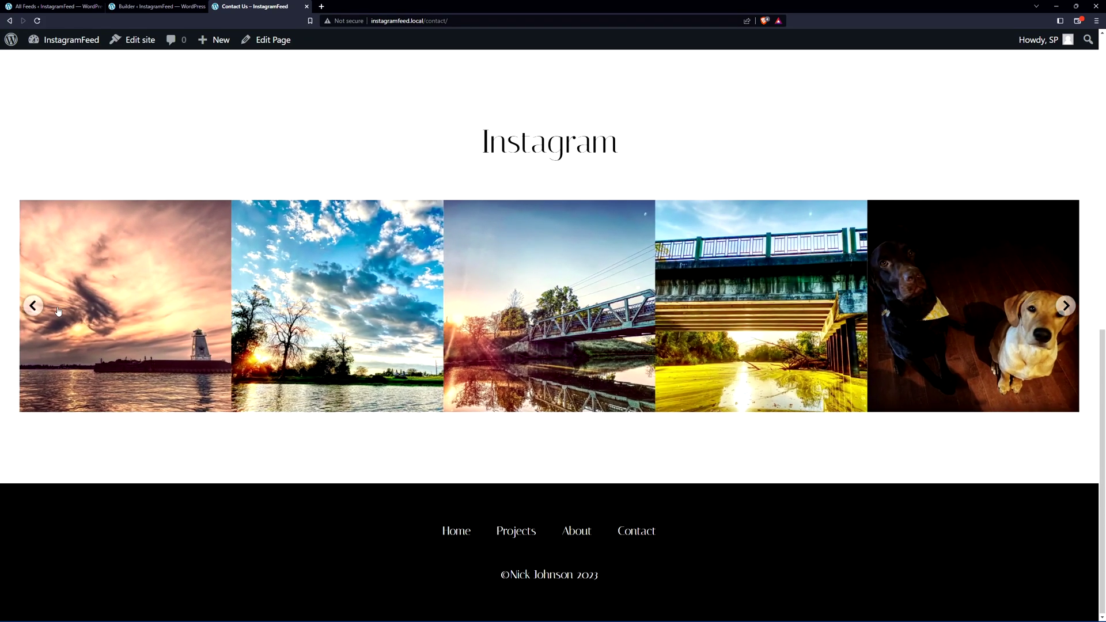
drag(660, 317, 870, 324)
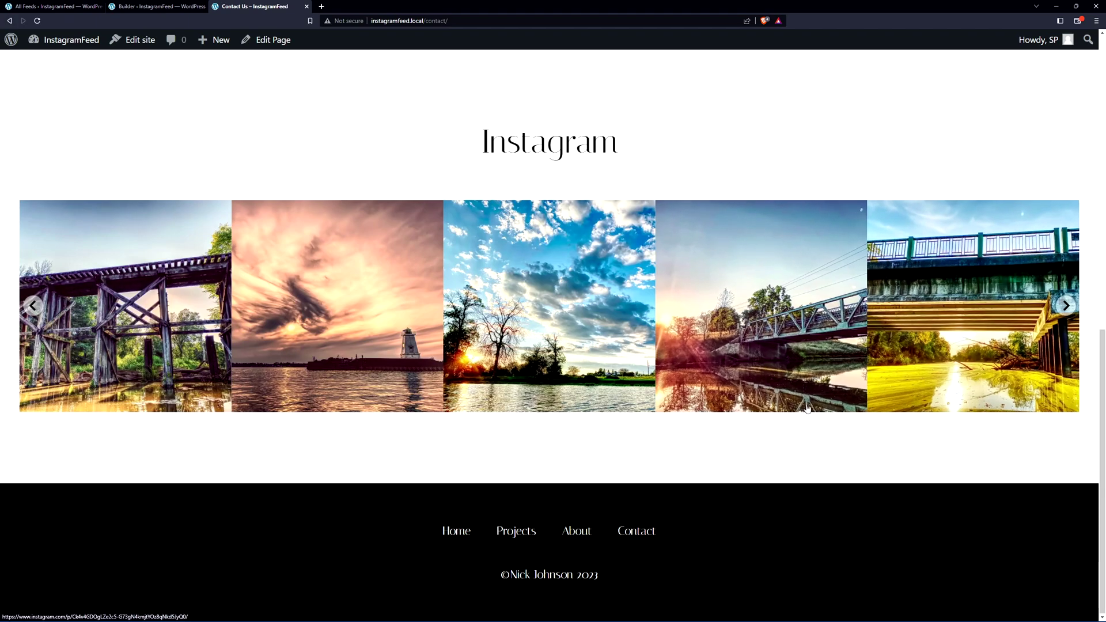
drag(524, 347, 565, 403)
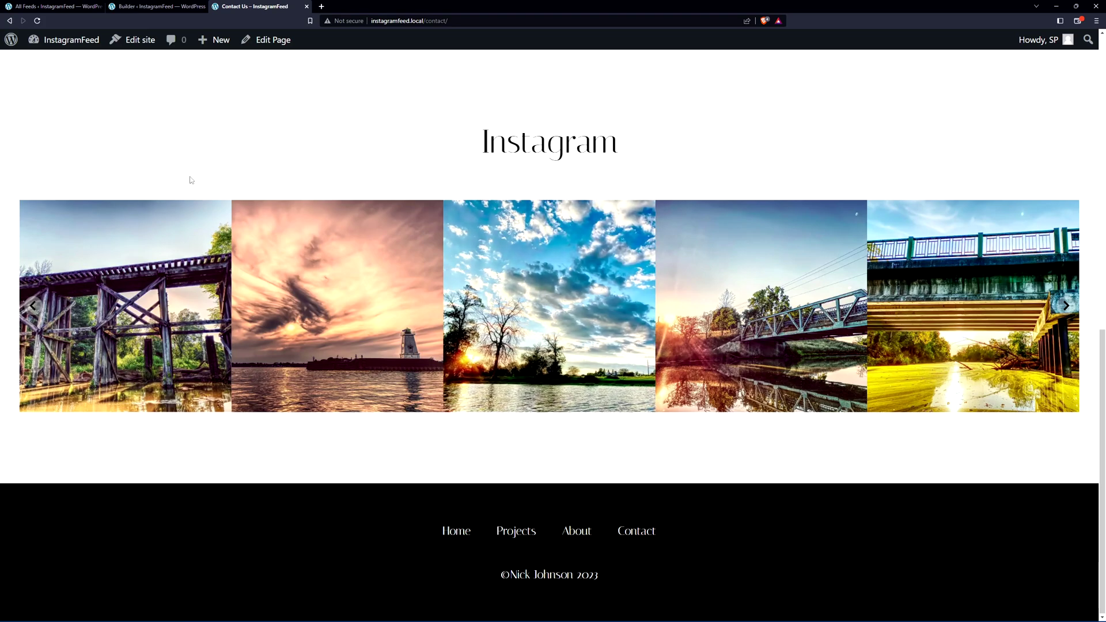
Step: Close the page builder, enable the lightbox in the Instagram feed's customization settings and save the feed
click(140, 8)
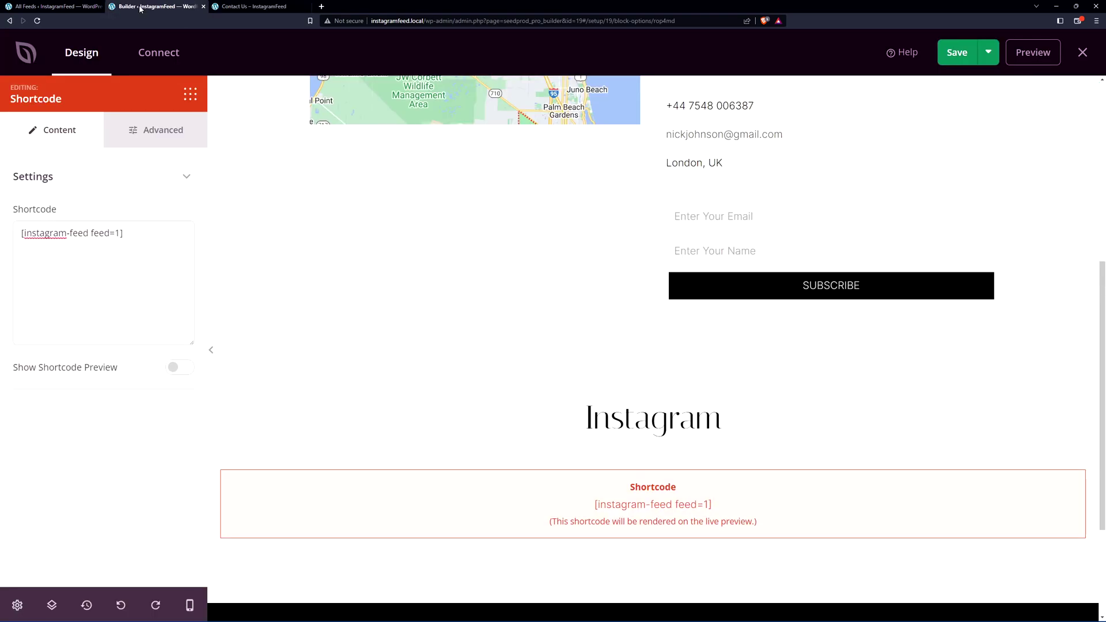
click(203, 7)
click(58, 7)
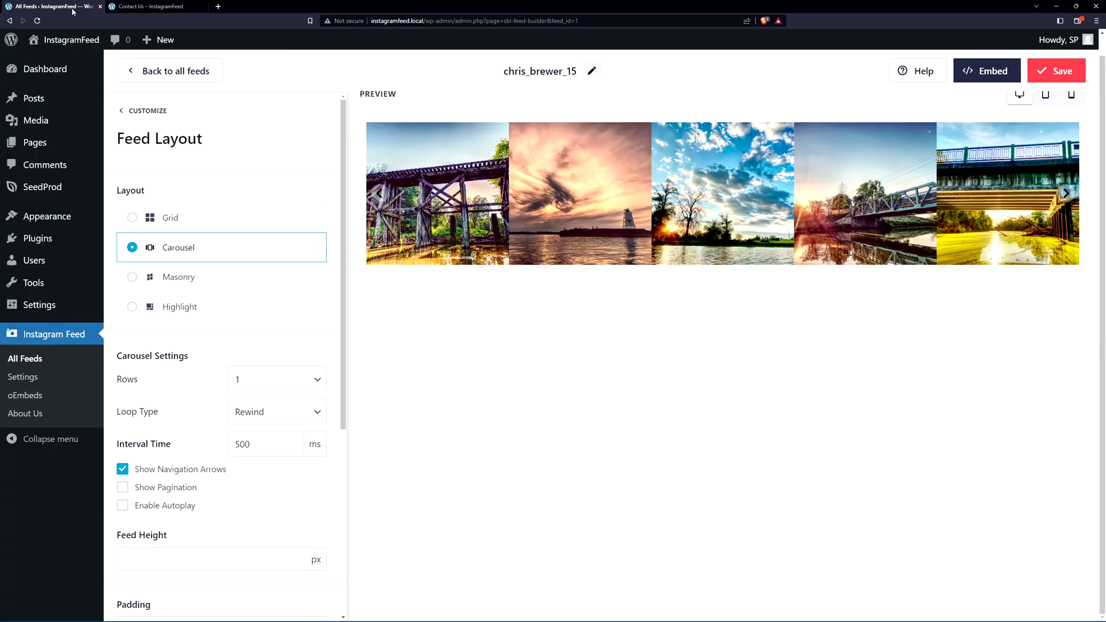
click(146, 111)
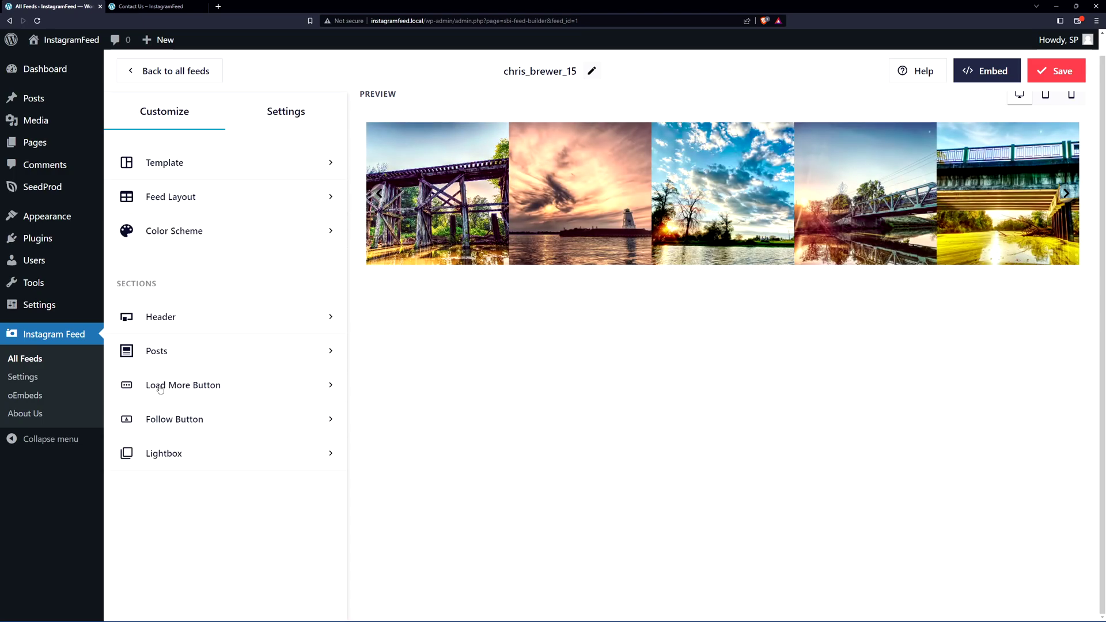
click(178, 459)
click(129, 181)
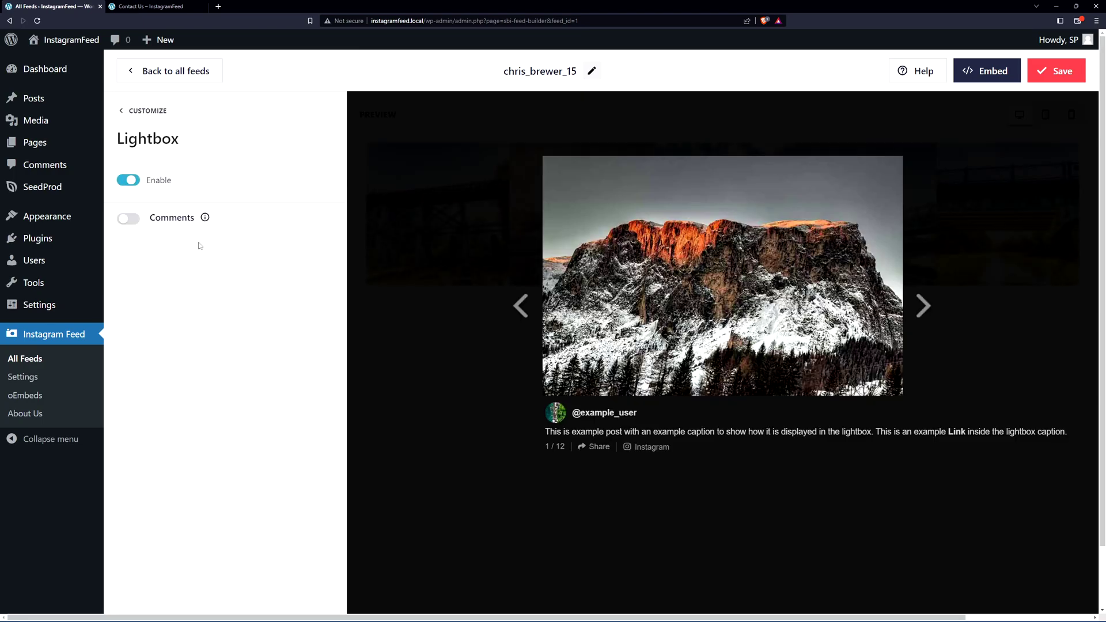
click(1057, 70)
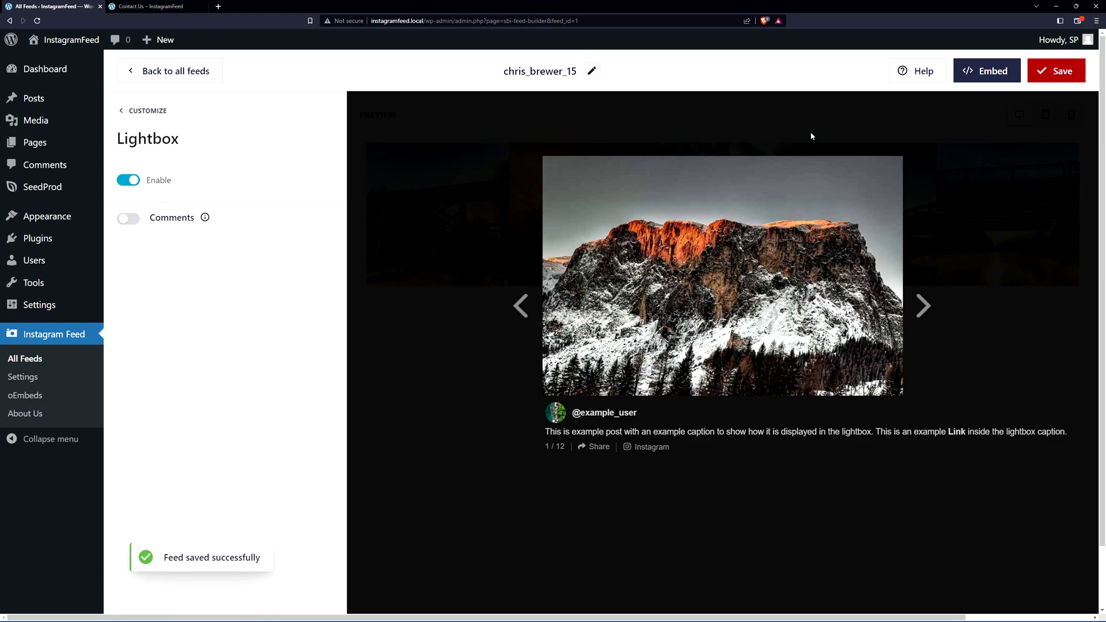
Step: Reload the live Contact page, view the third carousel photo in the lightbox and close it
click(151, 6)
key(F5)
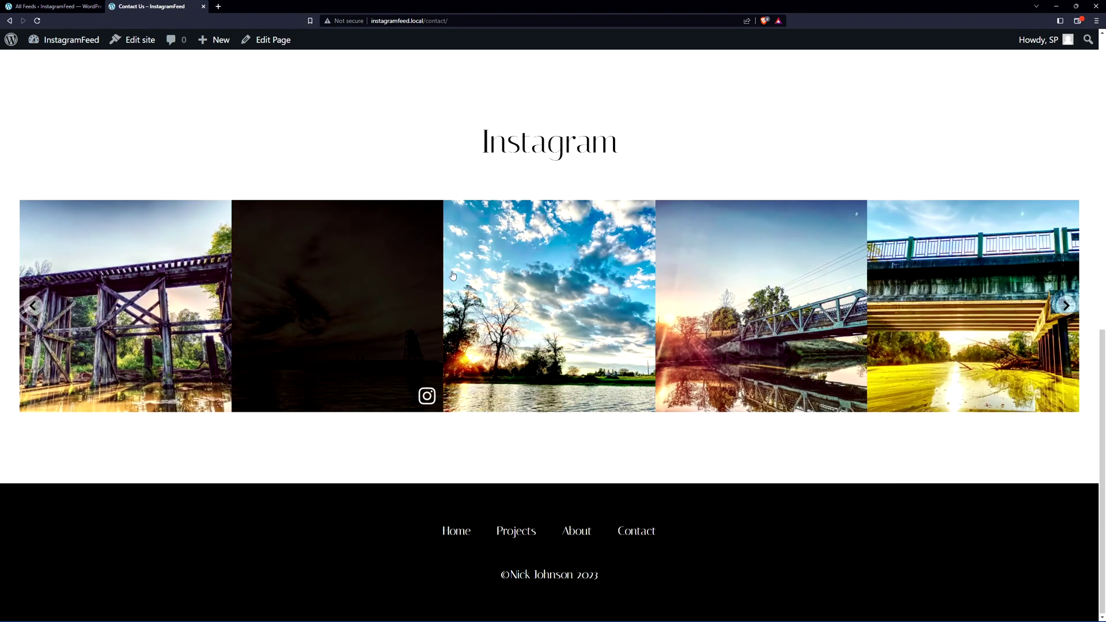
click(560, 285)
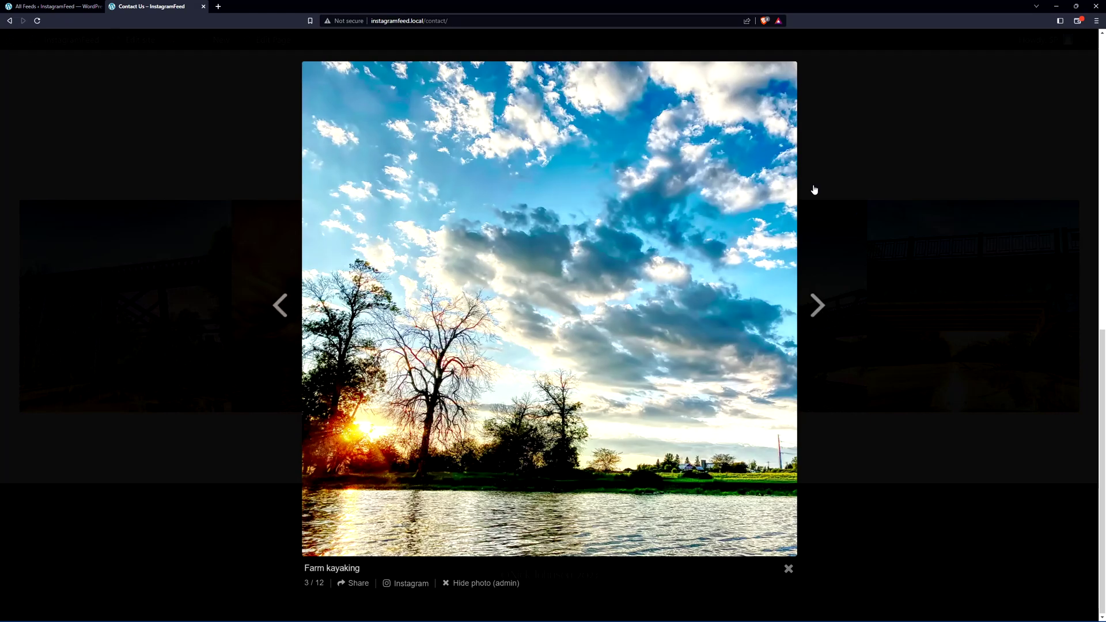
click(857, 171)
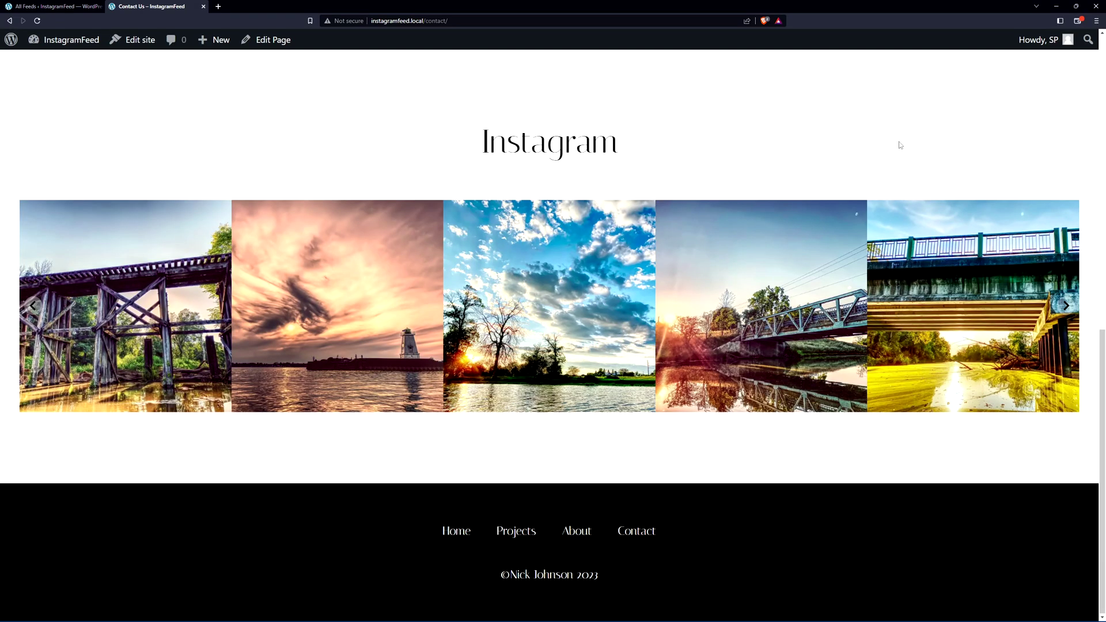